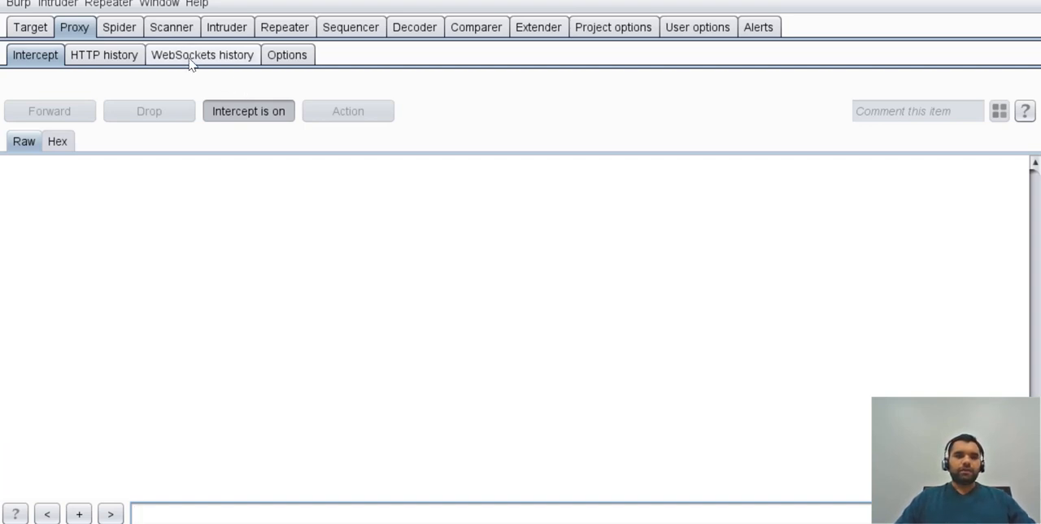
# Review the Scanner options for attack insertion points, skipped parameters and the active scanning engine's request limits.
pyautogui.click(176, 27)
pyautogui.click(122, 57)
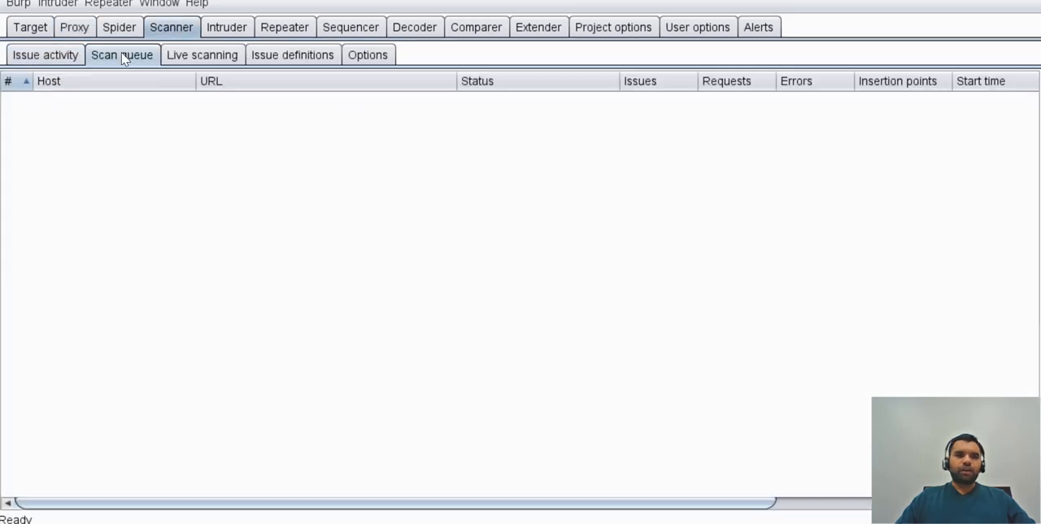
pyautogui.click(291, 57)
pyautogui.click(371, 63)
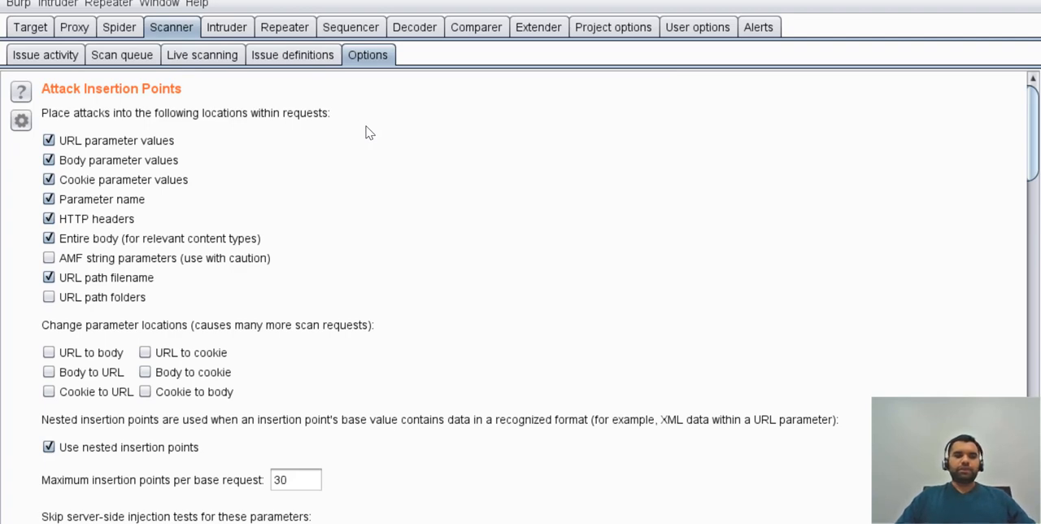
pyautogui.scroll(-3, 402, 242)
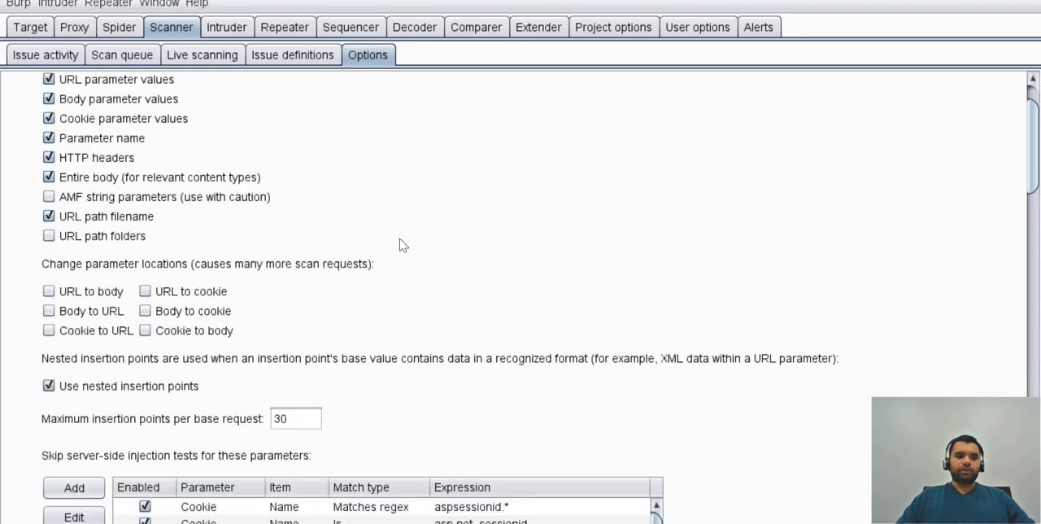
pyautogui.scroll(-10, 399, 245)
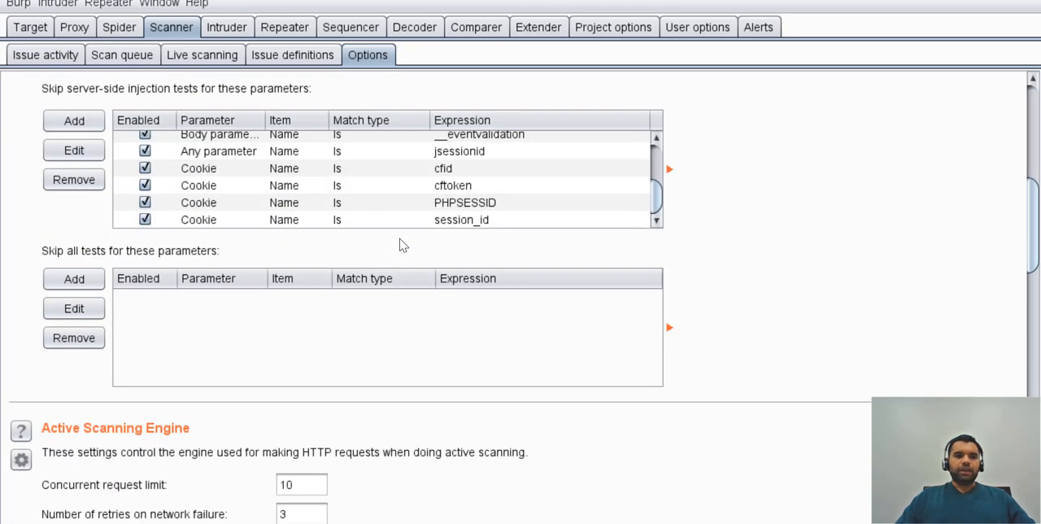
pyautogui.scroll(-3, 399, 245)
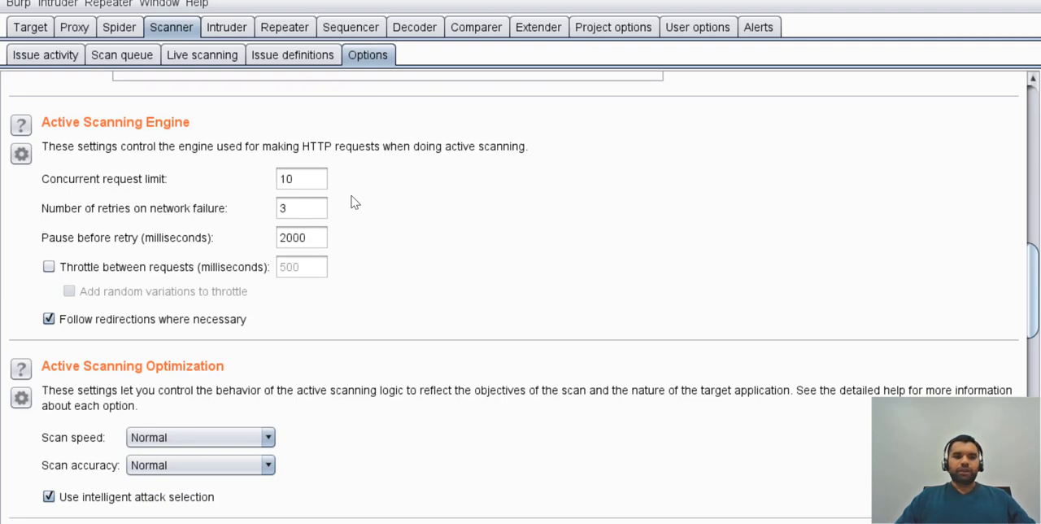
pyautogui.scroll(-2, 355, 203)
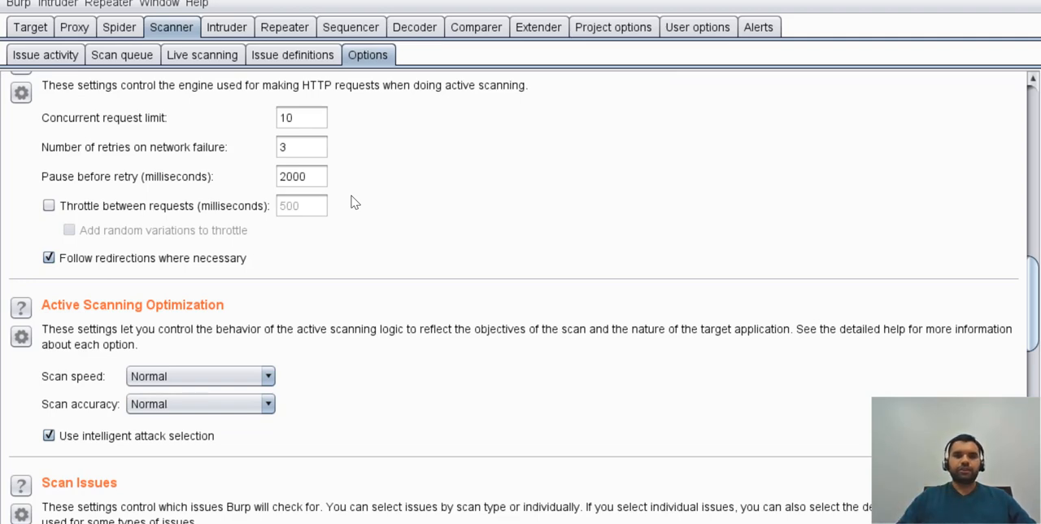
pyautogui.moveTo(302, 116); pyautogui.dragTo(269, 114)
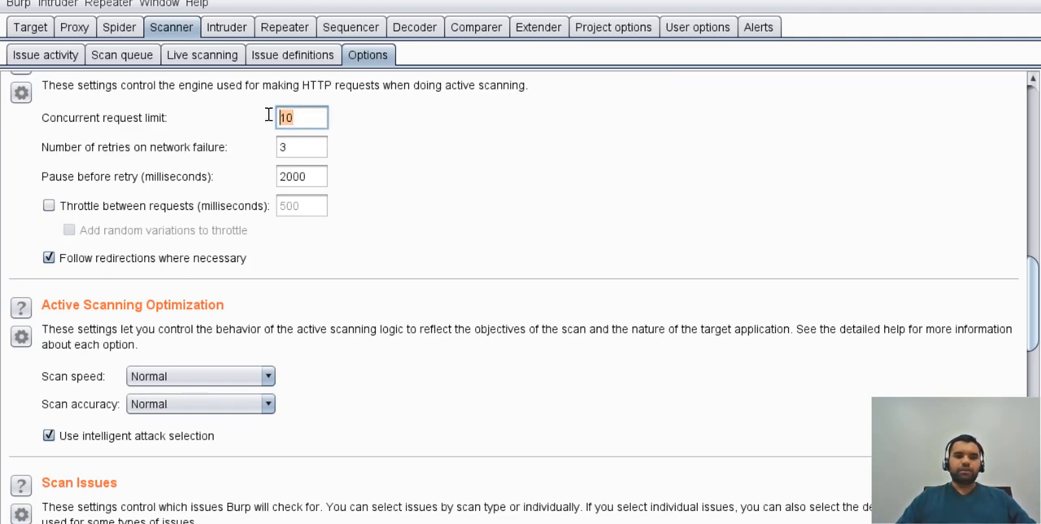
pyautogui.click(311, 114)
pyautogui.scroll(-3, 413, 205)
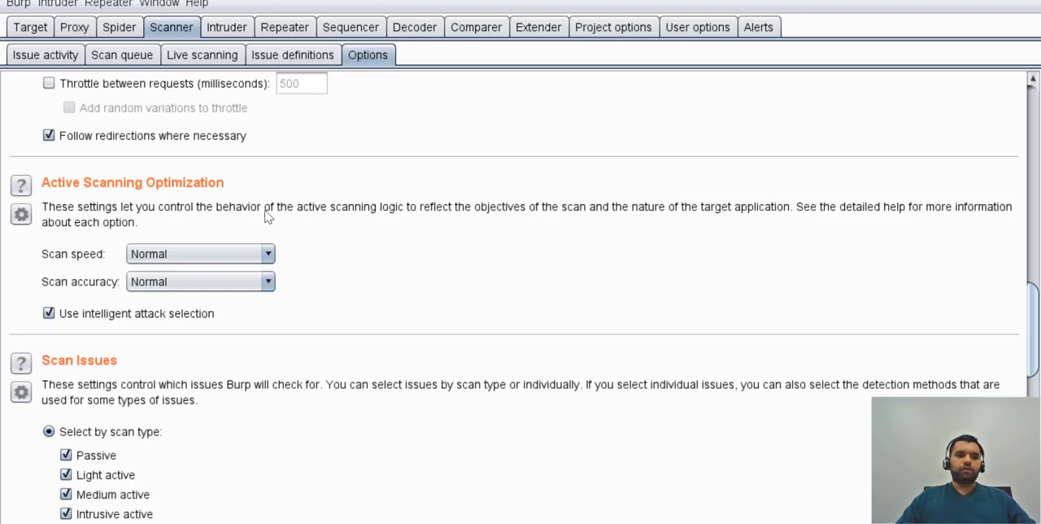
# Look through the available scan speed and scan accuracy choices under Active Scanning Optimization.
pyautogui.click(237, 257)
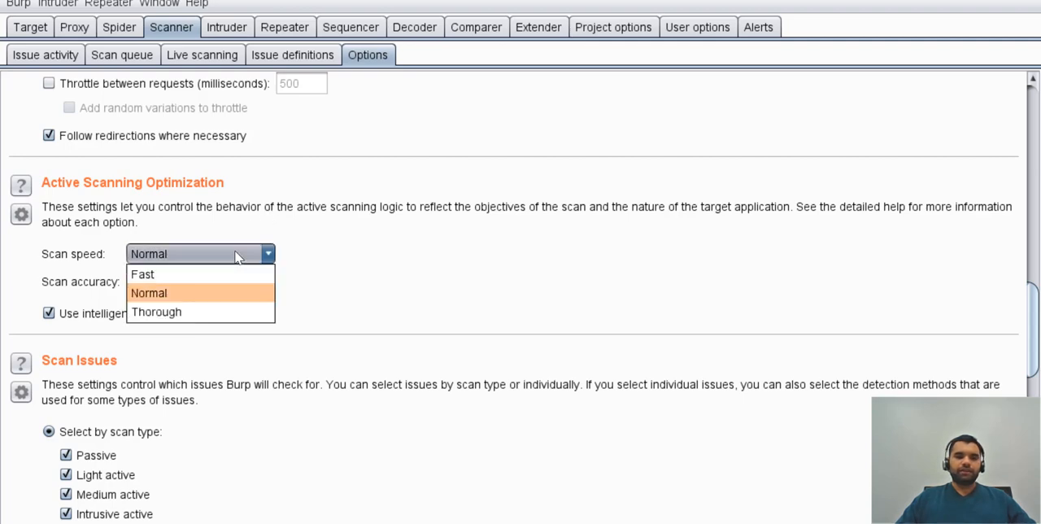
pyautogui.click(298, 268)
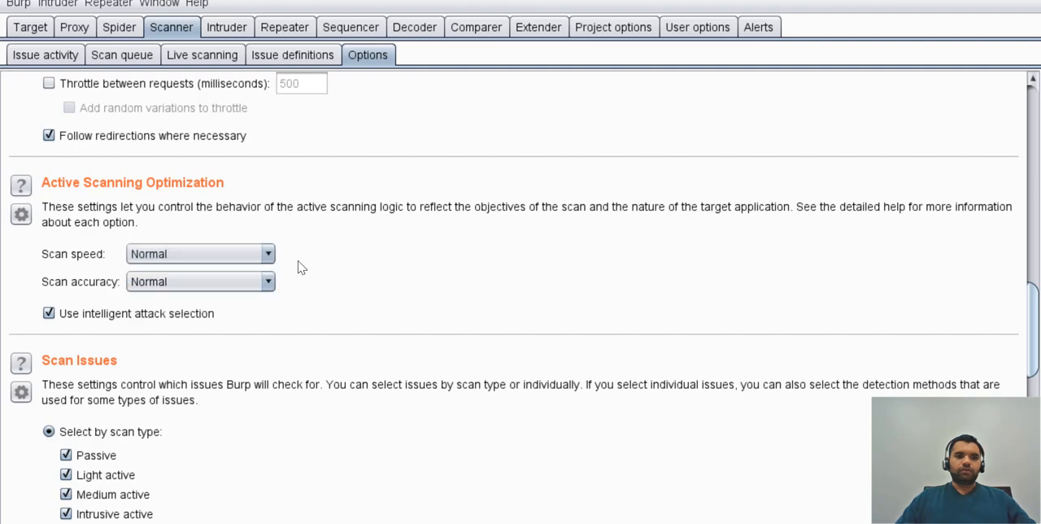
pyautogui.click(239, 287)
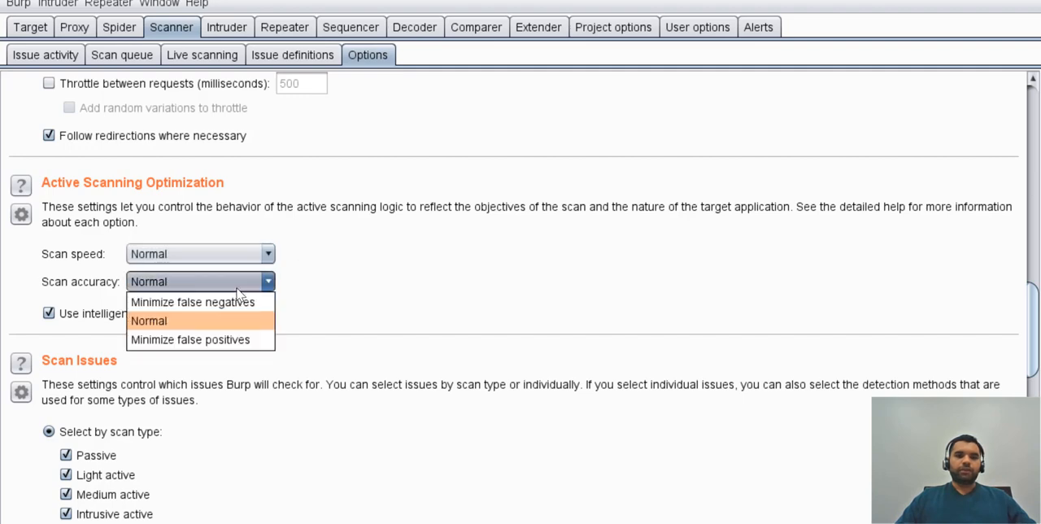
pyautogui.click(412, 309)
# Examine the Scan Issues settings, covering the scan types and the list of individual issues.
pyautogui.scroll(-5, 412, 310)
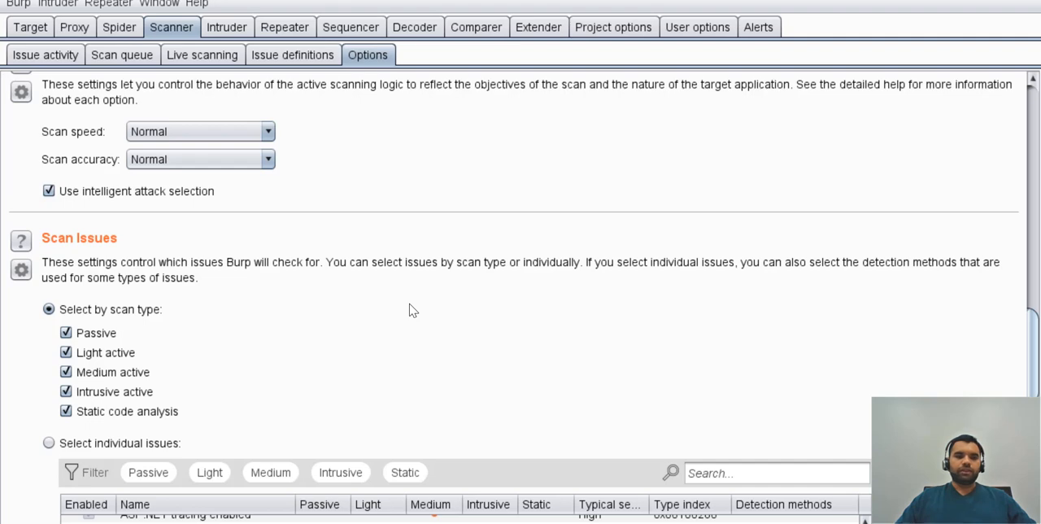
pyautogui.scroll(-2, 412, 310)
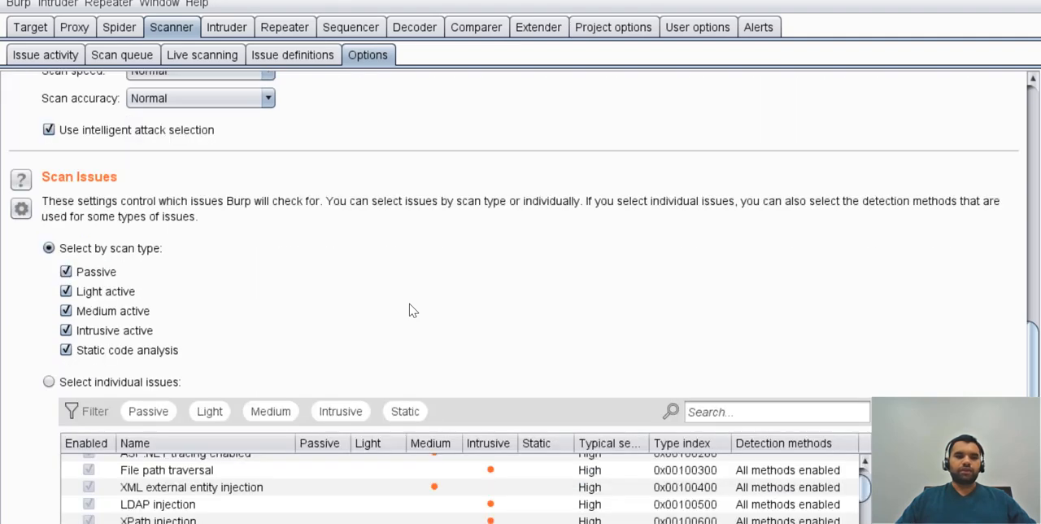
pyautogui.scroll(-5, 318, 302)
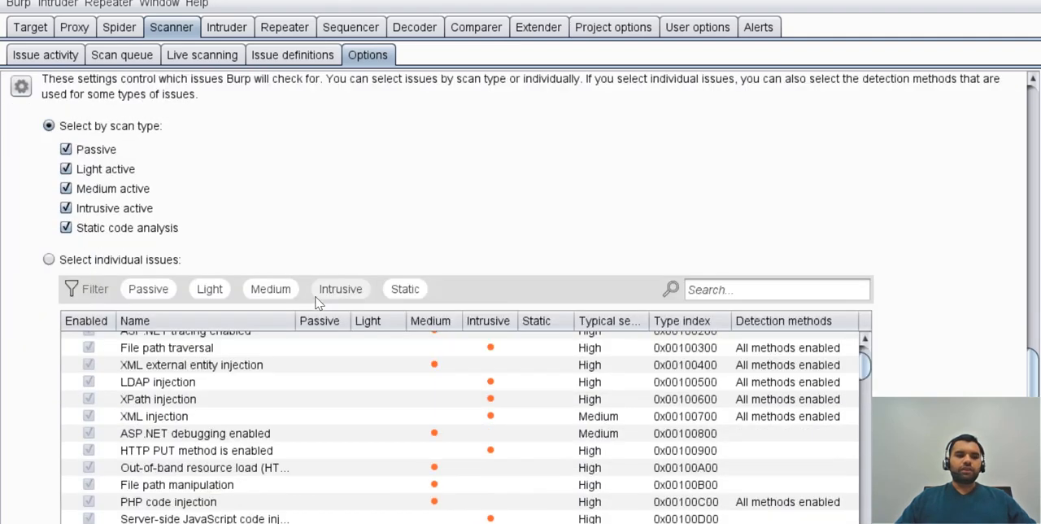
pyautogui.scroll(4, 275, 234)
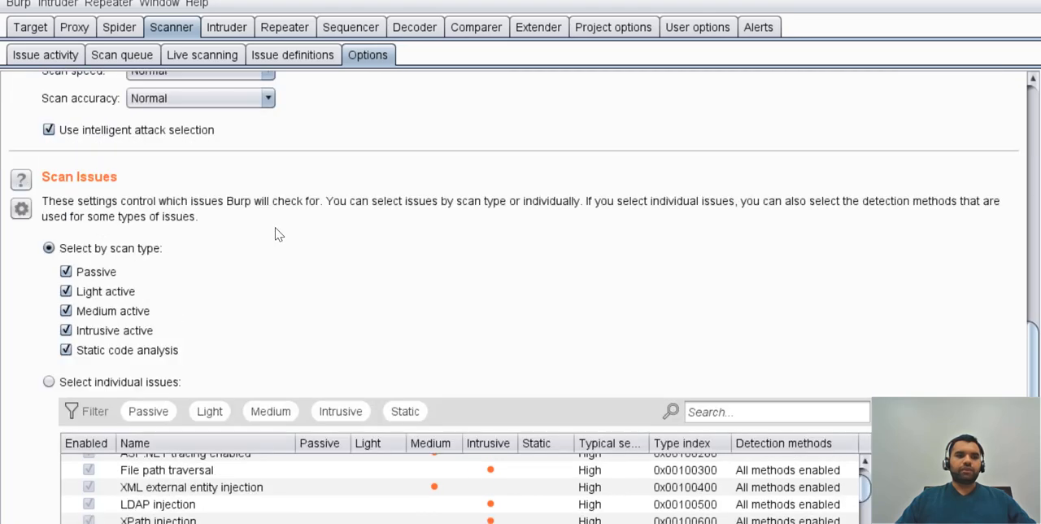
pyautogui.scroll(-8, 274, 234)
pyautogui.scroll(2, 151, 274)
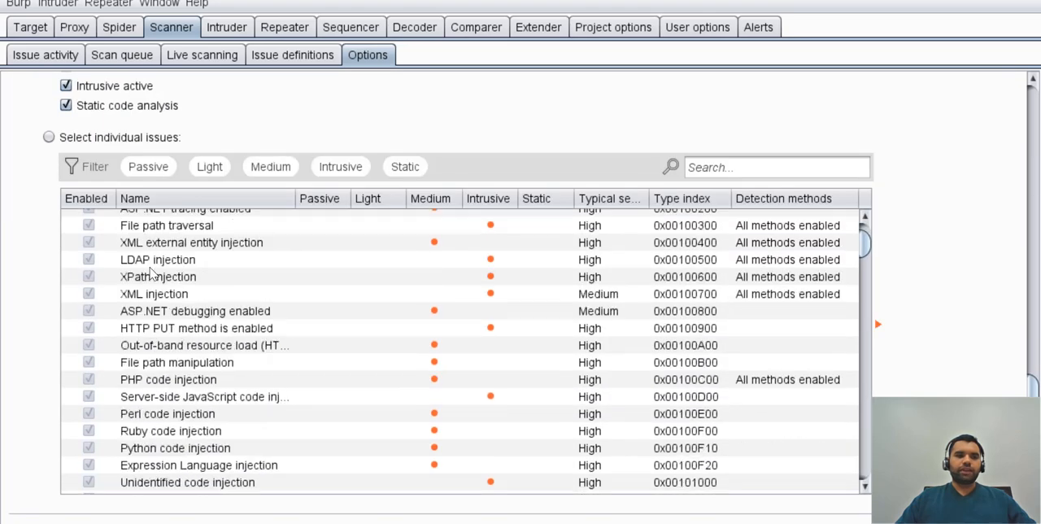
pyautogui.scroll(3, 22, 289)
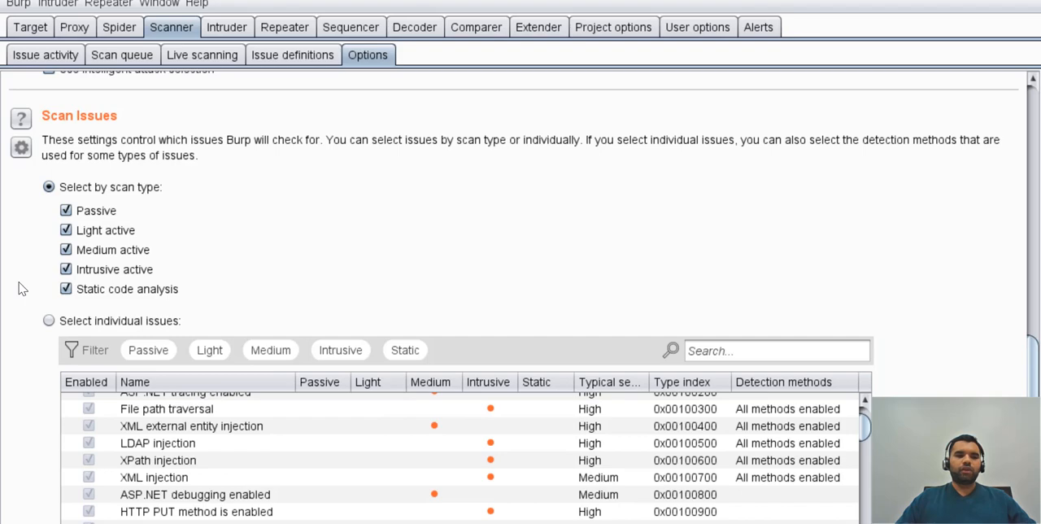
pyautogui.scroll(-3, 22, 289)
pyautogui.scroll(1, 22, 289)
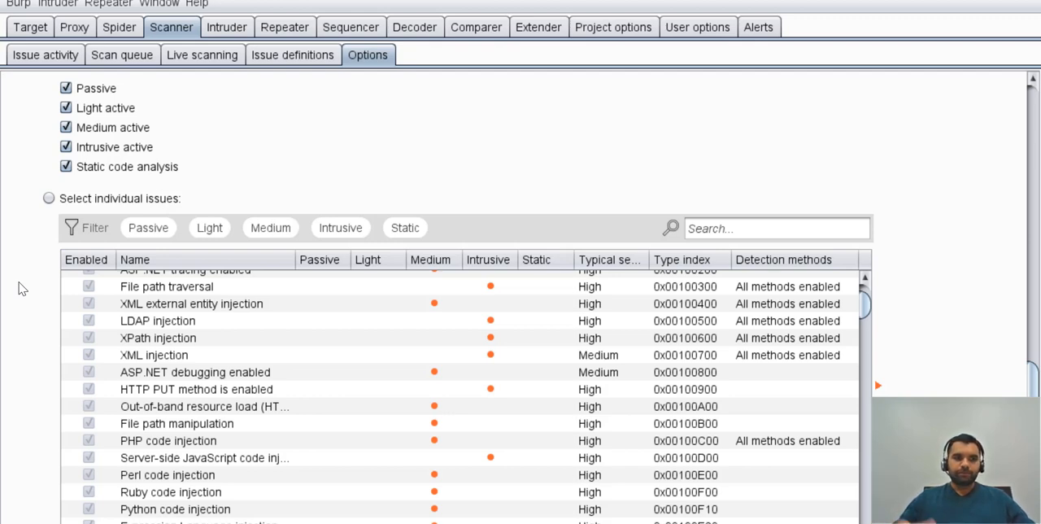
# Set Static Code Analysis to cover active and passive scanning.
pyautogui.scroll(-3, 22, 288)
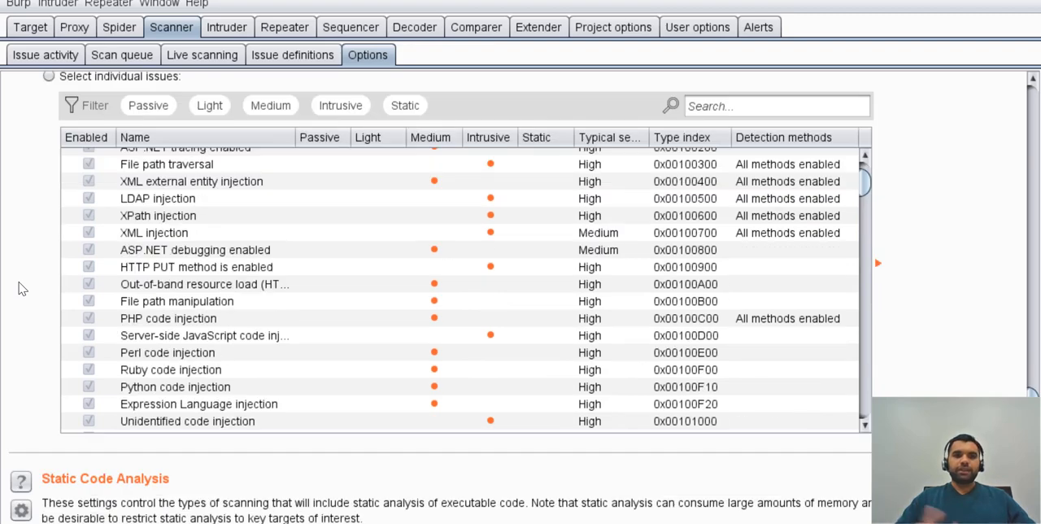
pyautogui.scroll(-3, 22, 288)
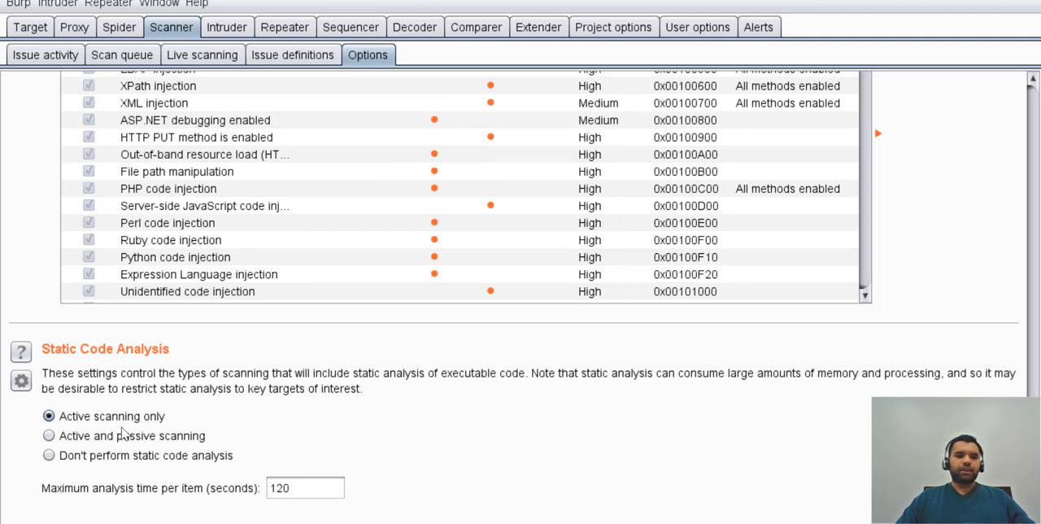
pyautogui.click(107, 442)
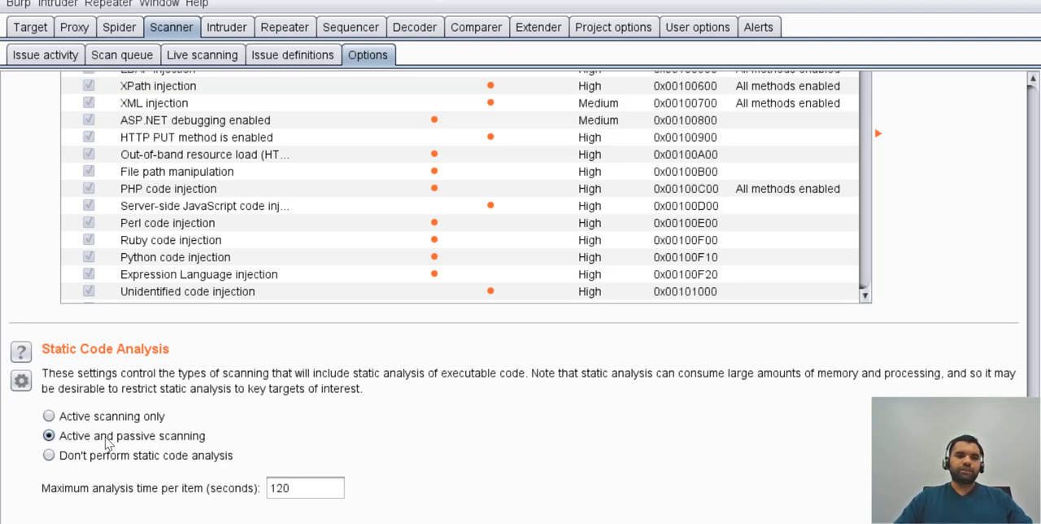
# Set Live Active Scanning to use the suite scope defined for the target.
pyautogui.click(230, 70)
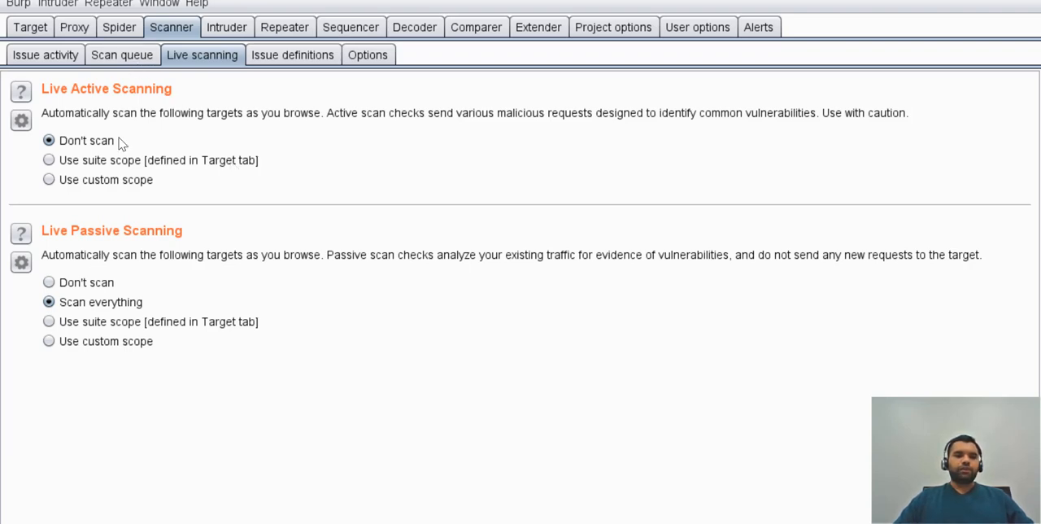
pyautogui.click(94, 183)
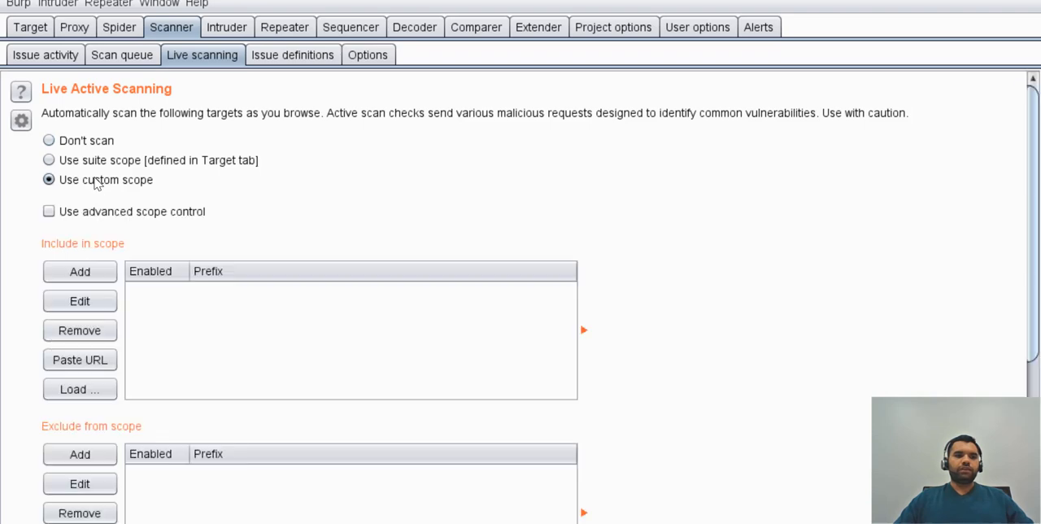
pyautogui.click(119, 161)
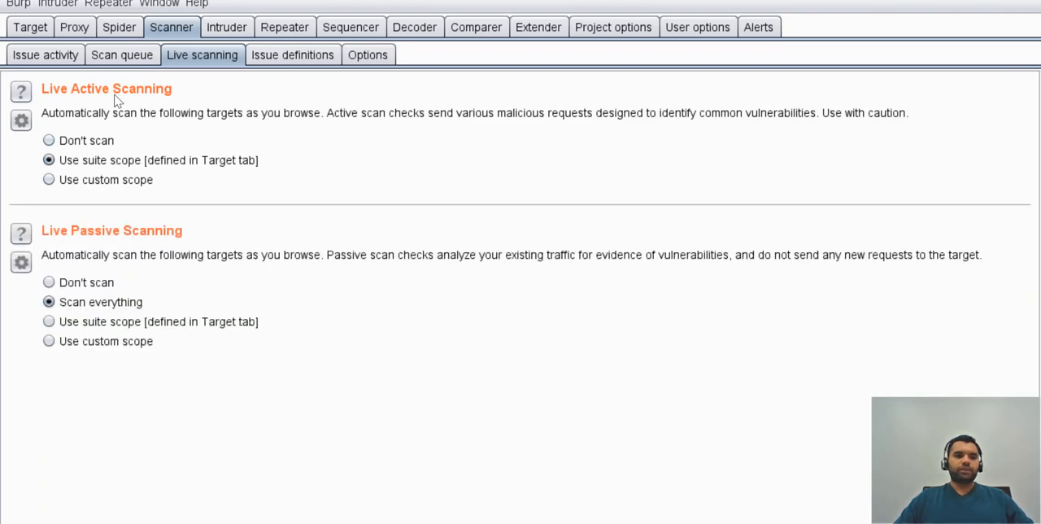
# Check the Target Scope definition, then return to the Scanner to view its scan queue and issue activity.
pyautogui.click(30, 27)
pyautogui.click(96, 55)
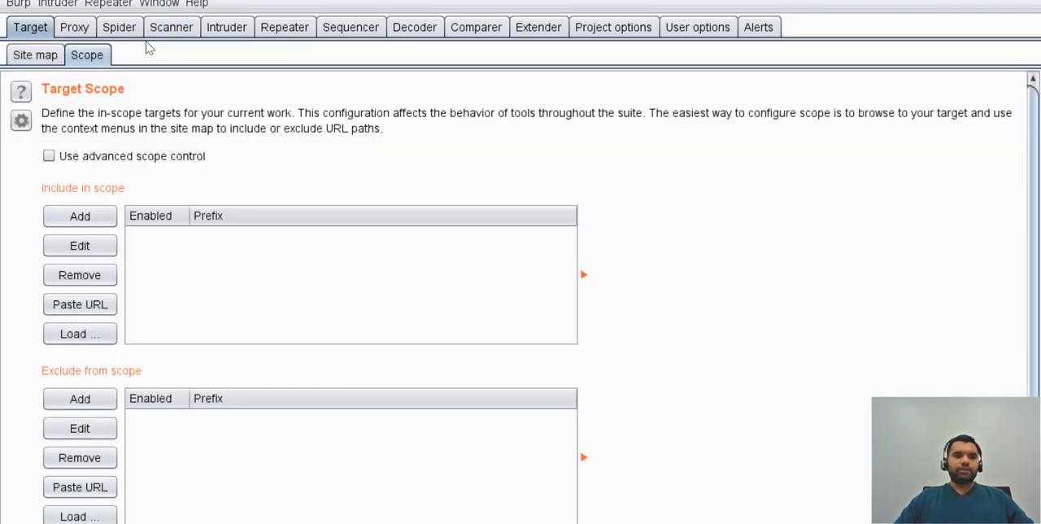
pyautogui.click(172, 27)
pyautogui.click(133, 59)
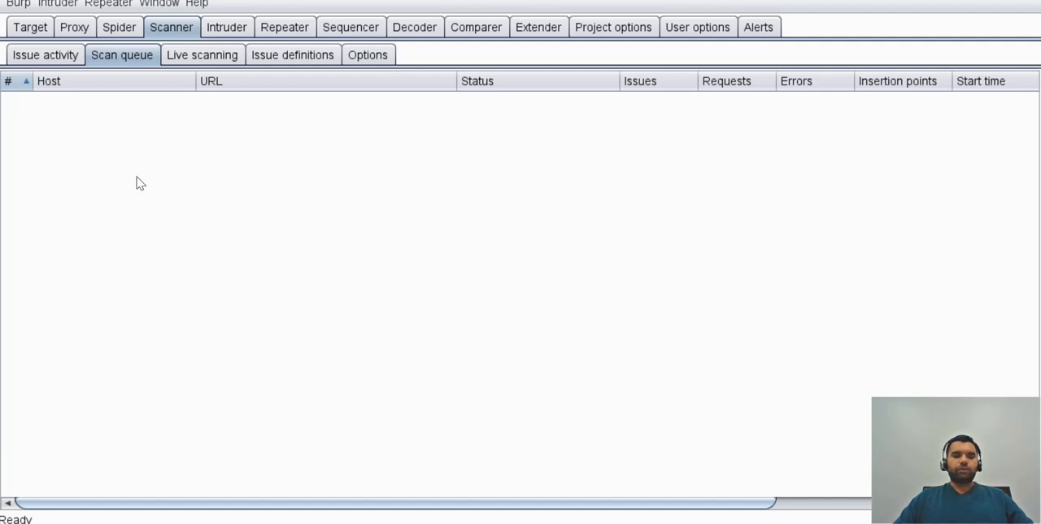
pyautogui.click(57, 57)
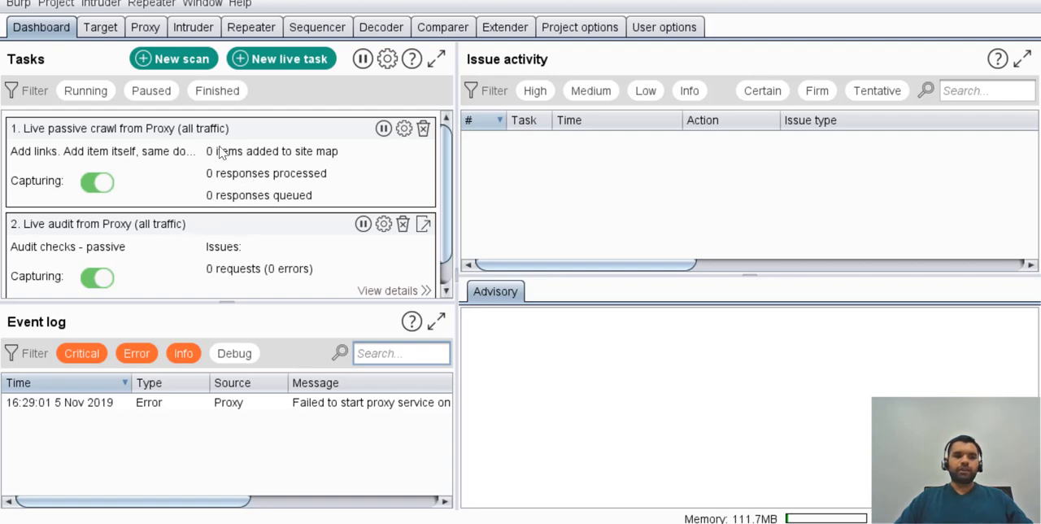
# Inspect the scan details of the live passive crawl task and the task details of the live audit from Proxy.
pyautogui.click(91, 134)
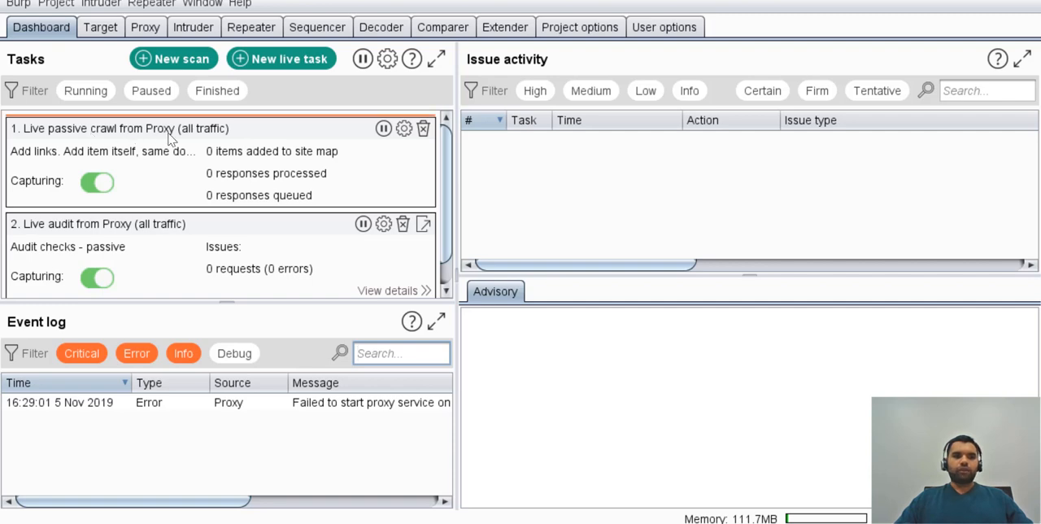
pyautogui.moveTo(188, 136); pyautogui.dragTo(188, 136)
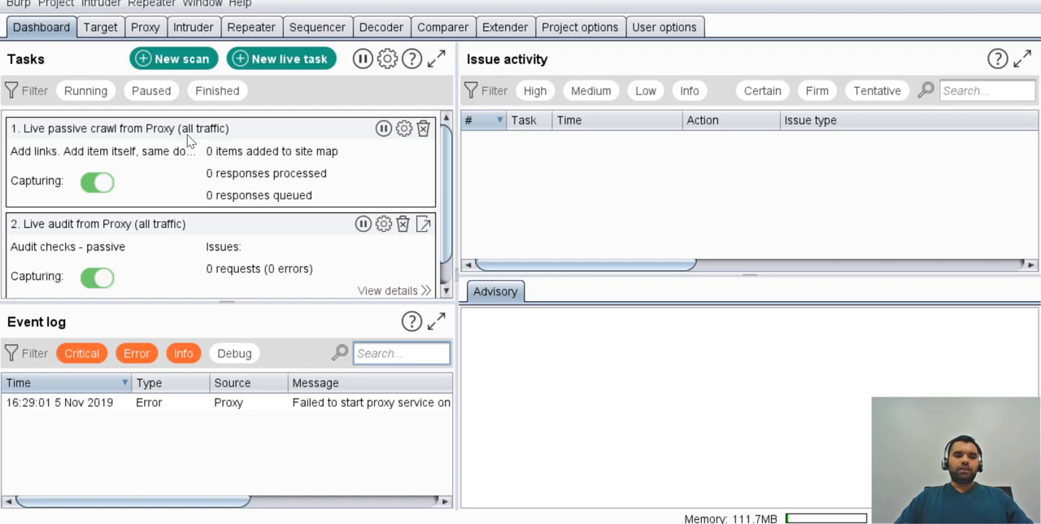
pyautogui.click(383, 131)
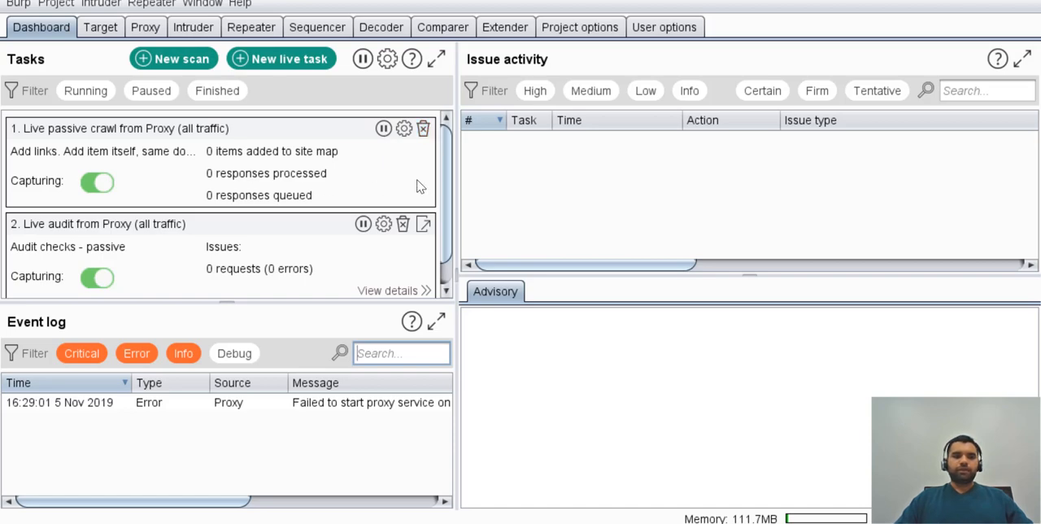
pyautogui.click(405, 128)
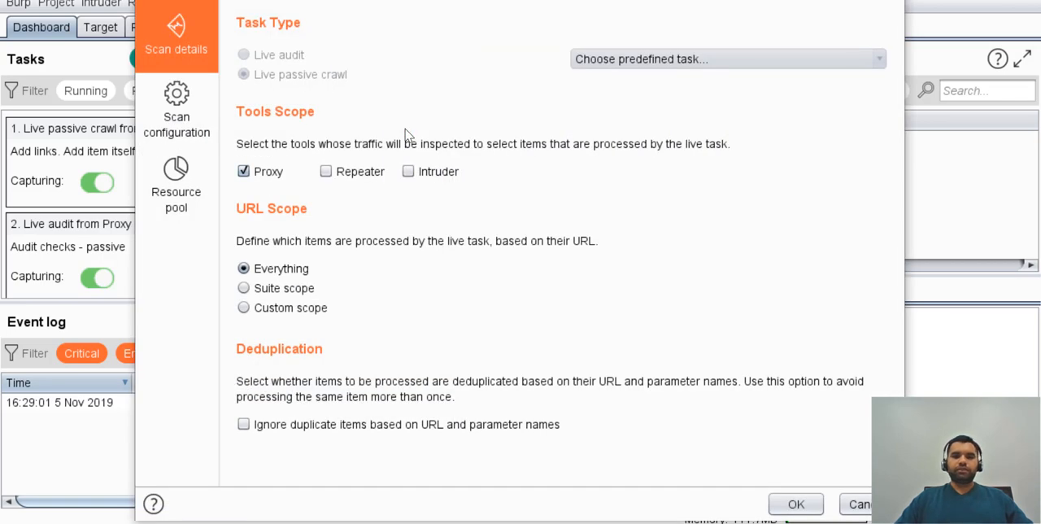
pyautogui.click(856, 504)
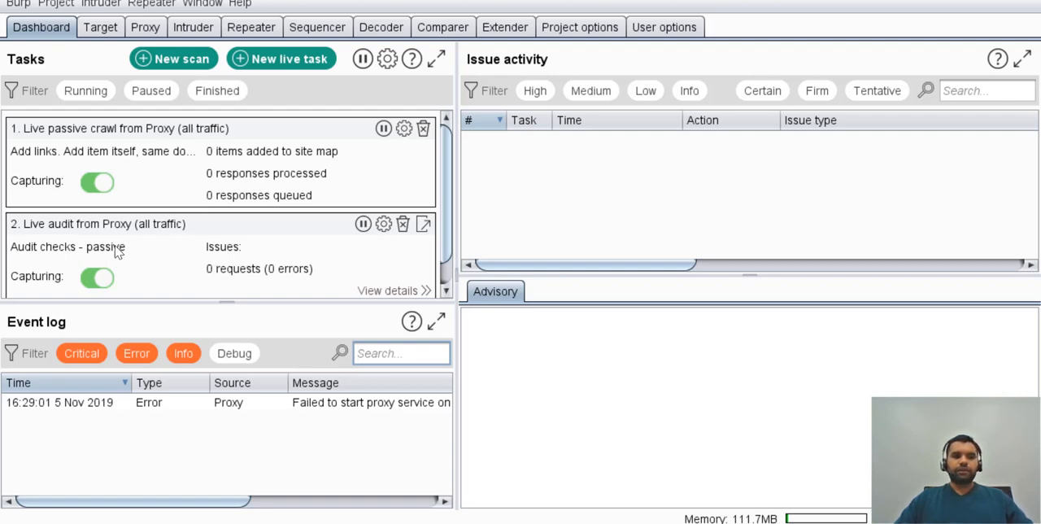
pyautogui.click(386, 291)
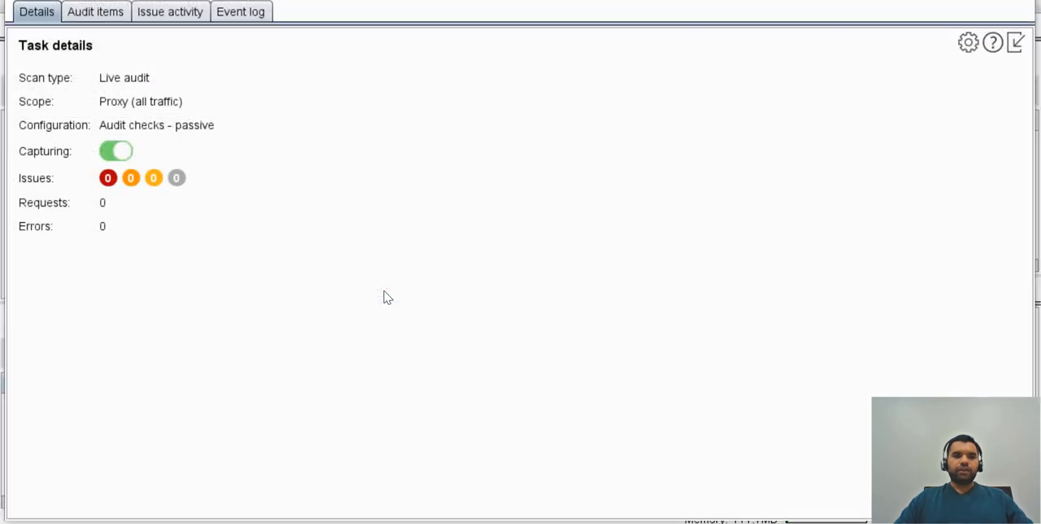
pyautogui.click(1009, 1)
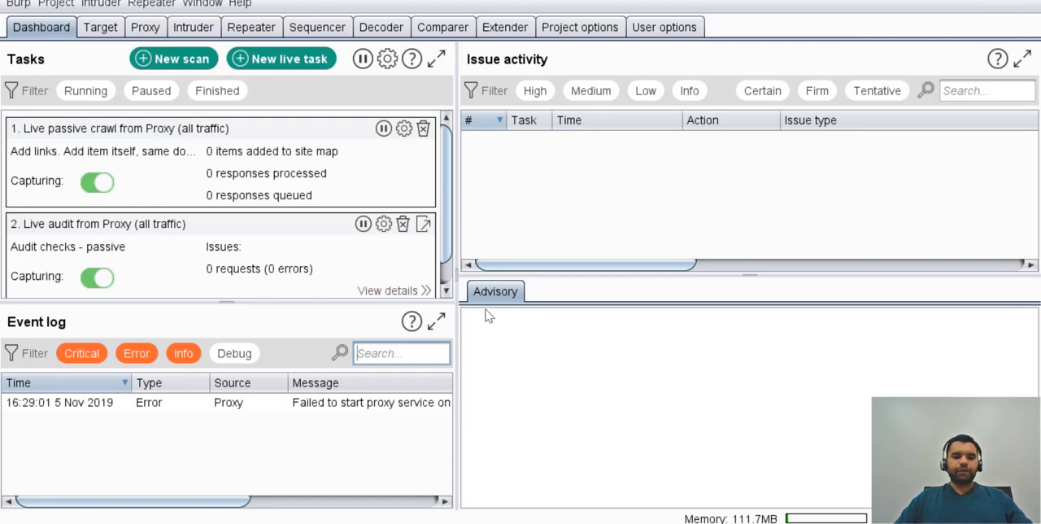
# Launch the Firefox browser.
pyautogui.press('super')
pyautogui.write('fire')
pyautogui.press('Return')
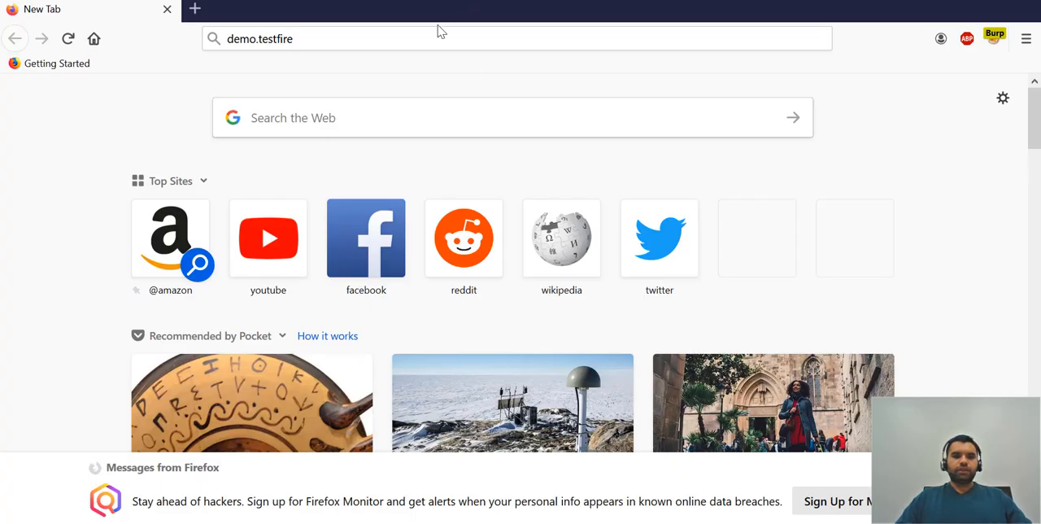
# Open the demo.testfire.net site in the browser.
pyautogui.click(419, 33)
pyautogui.write('dem')
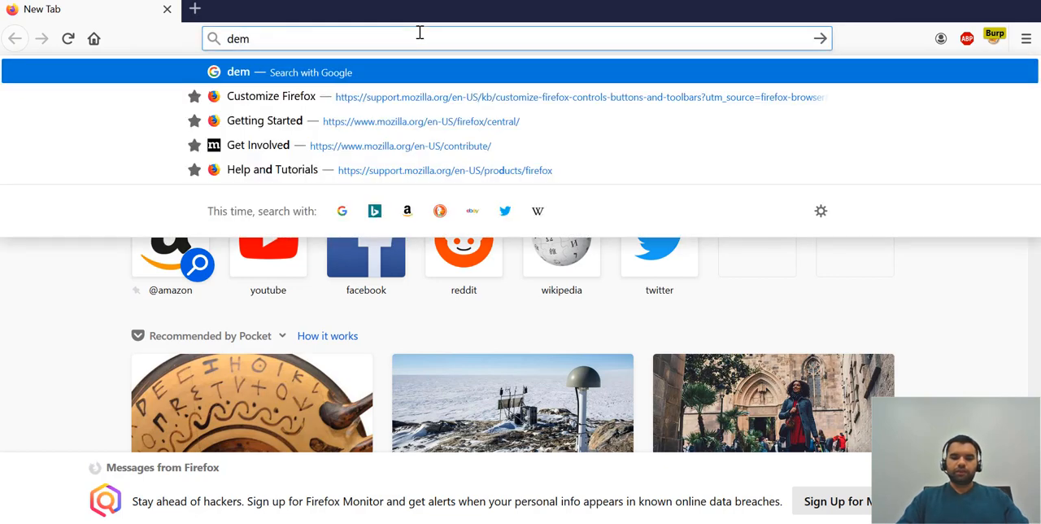
pyautogui.write('o.testfire.ee')
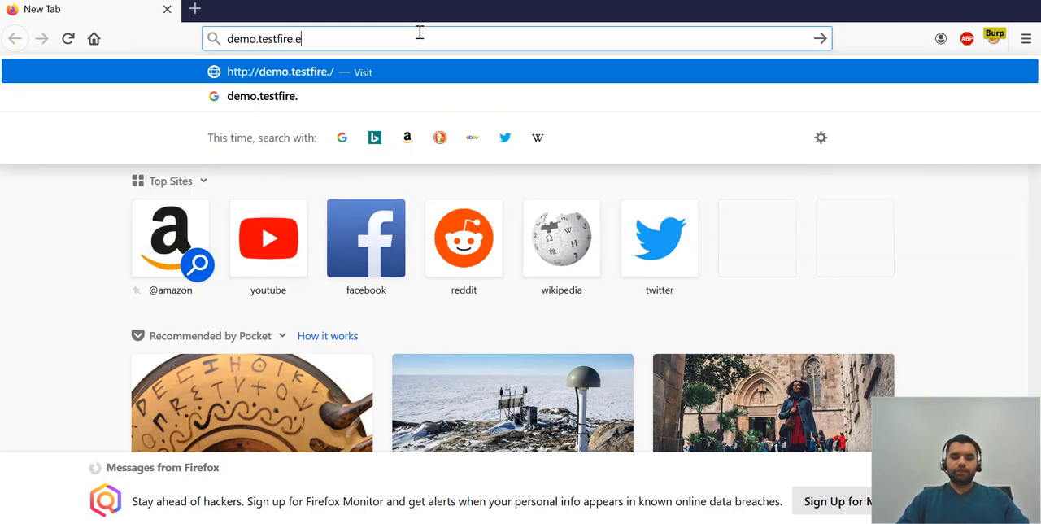
pyautogui.press('BackSpace')
pyautogui.press('BackSpace')
pyautogui.write('net')
pyautogui.press('Return')
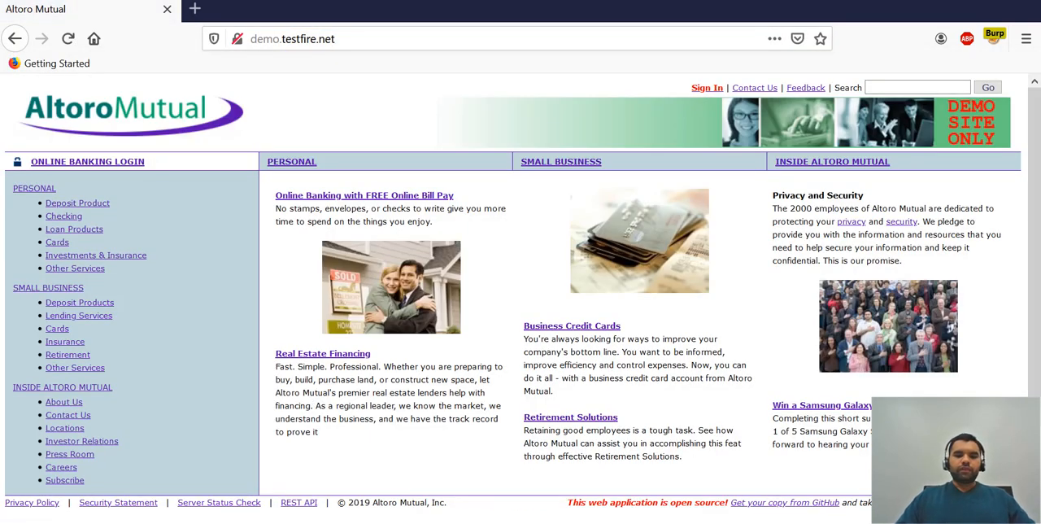
# Switch to Burp Suite and examine the proxy history, proxy options, site map, issue definitions, target scope and dashboard for captured traffic.
pyautogui.hotkey('alt', 'Tab')
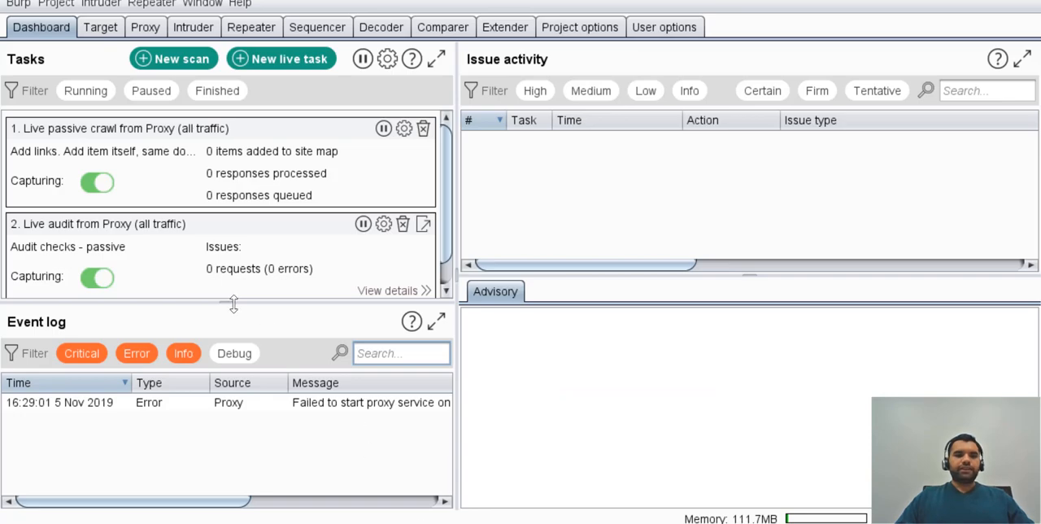
pyautogui.click(123, 34)
pyautogui.click(114, 56)
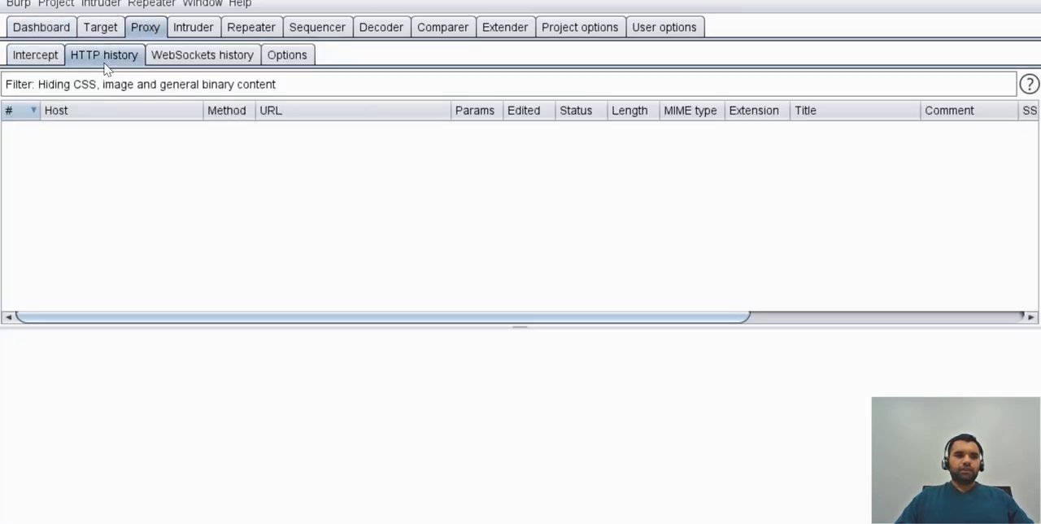
pyautogui.click(295, 58)
pyautogui.scroll(-20, 274, 333)
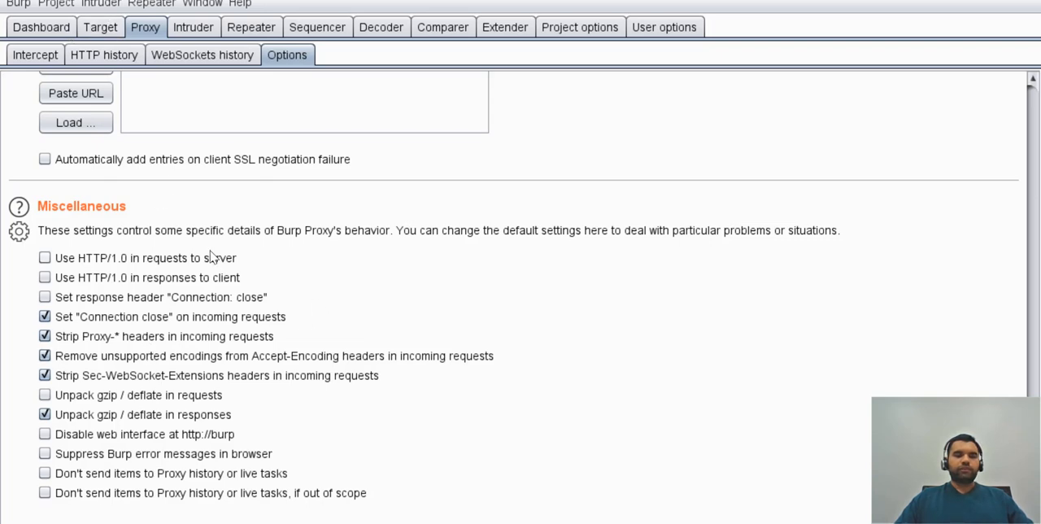
pyautogui.click(94, 32)
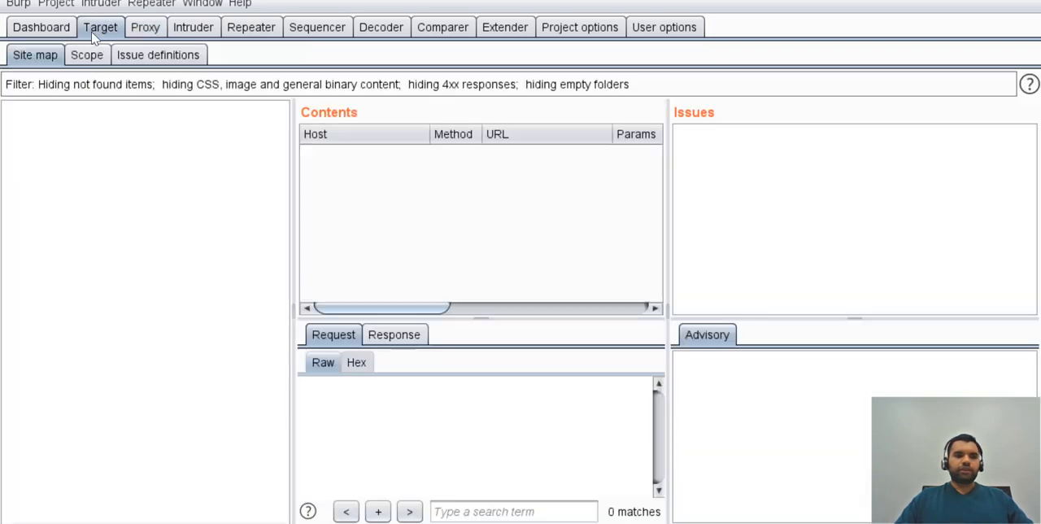
pyautogui.click(143, 55)
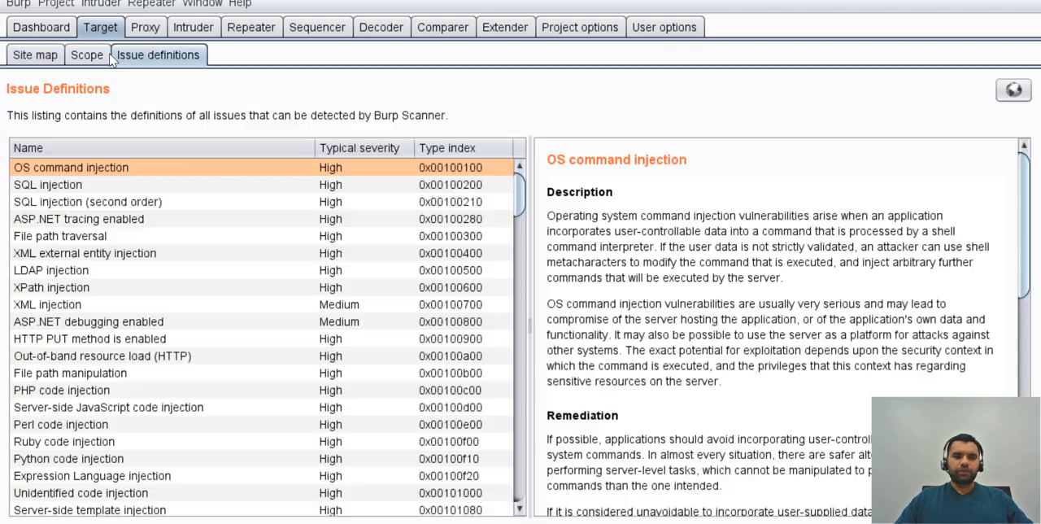
pyautogui.click(108, 56)
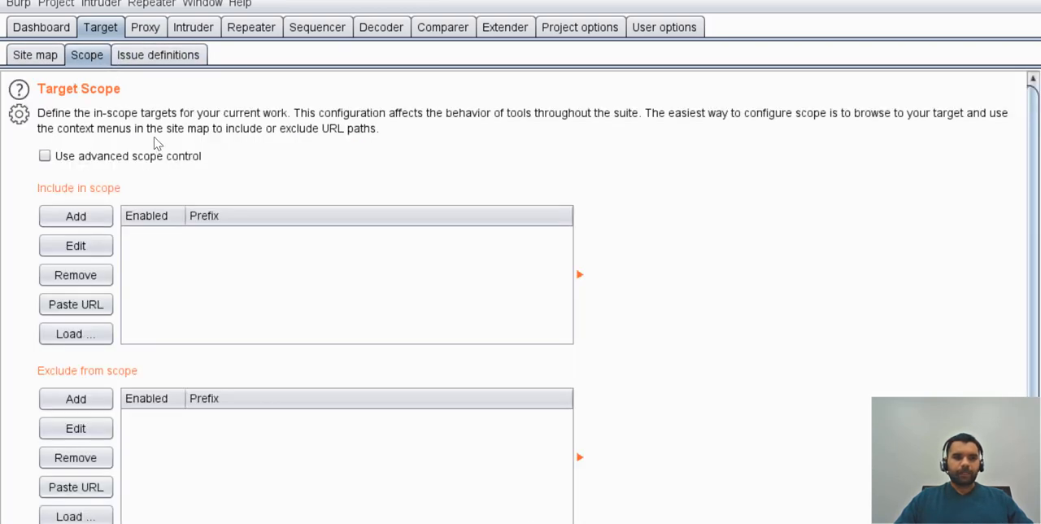
pyautogui.click(24, 31)
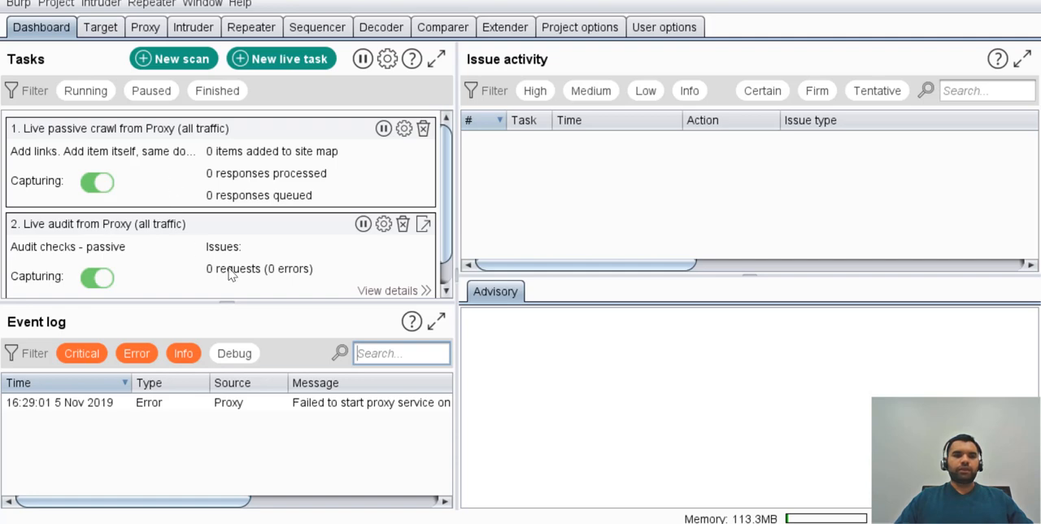
# Show the proxy's interception view and close the other, older Burp Suite instance.
pyautogui.click(144, 27)
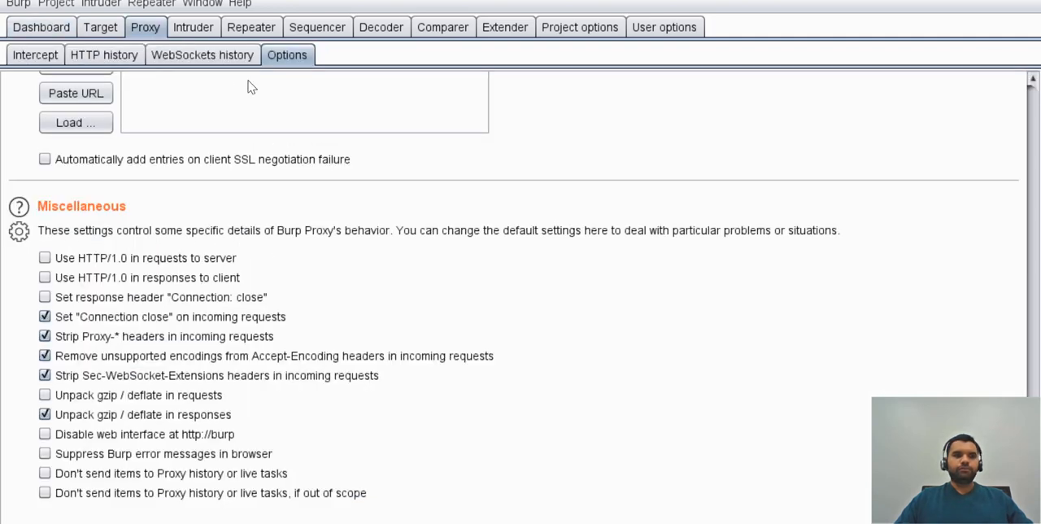
pyautogui.click(36, 55)
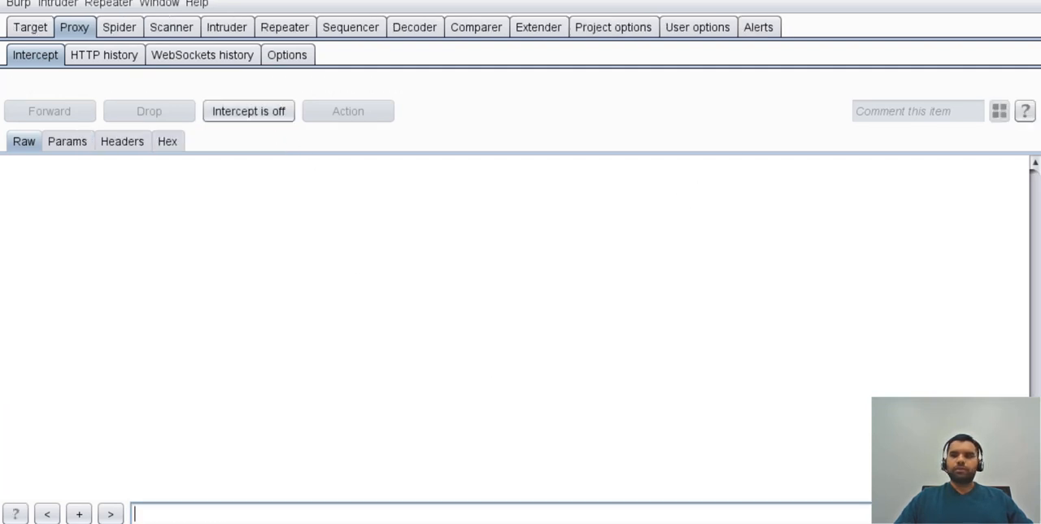
pyautogui.click(992, 2)
pyautogui.click(647, 282)
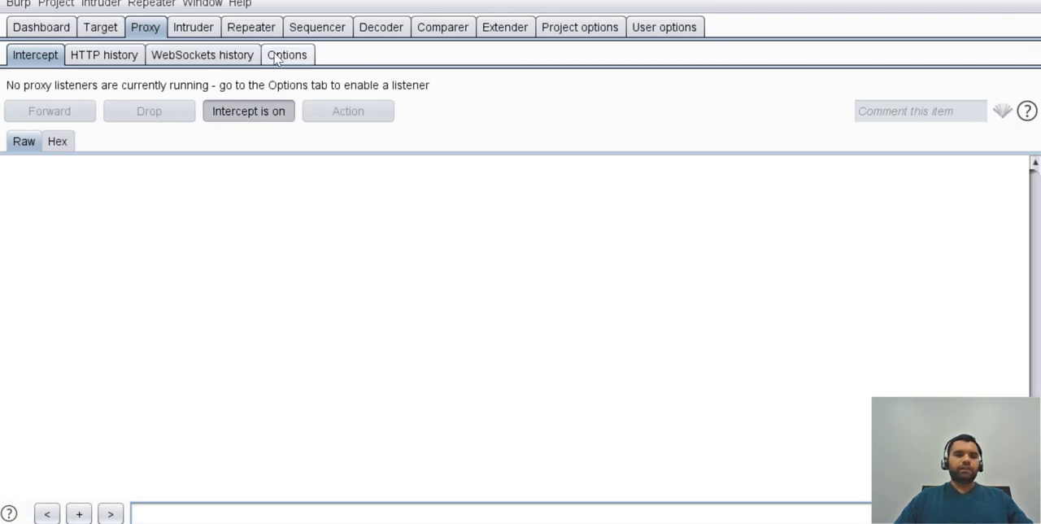
# Start the 127.0.0.1:8080 proxy listener and return to the interception view.
pyautogui.click(277, 58)
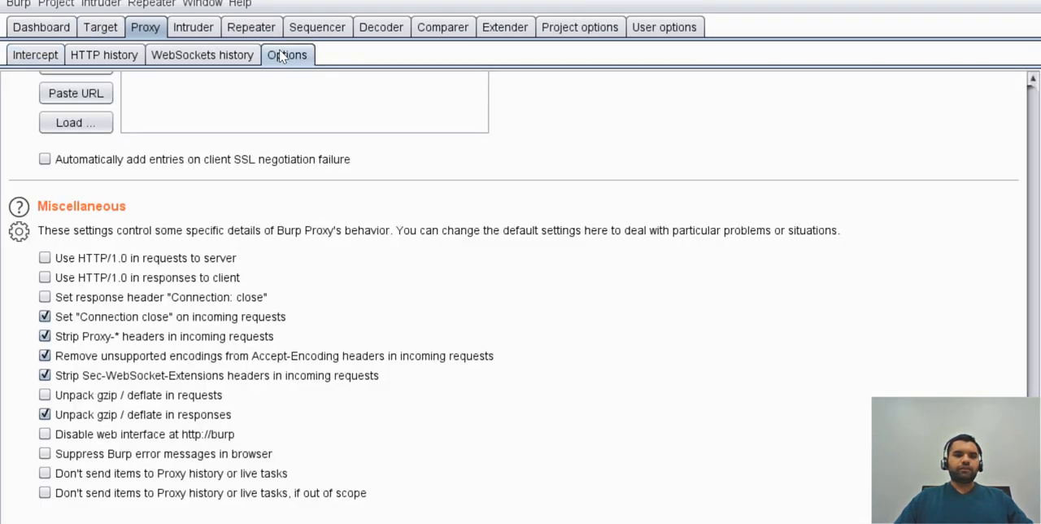
pyautogui.click(135, 54)
pyautogui.click(281, 55)
pyautogui.scroll(15, 263, 279)
pyautogui.click(141, 165)
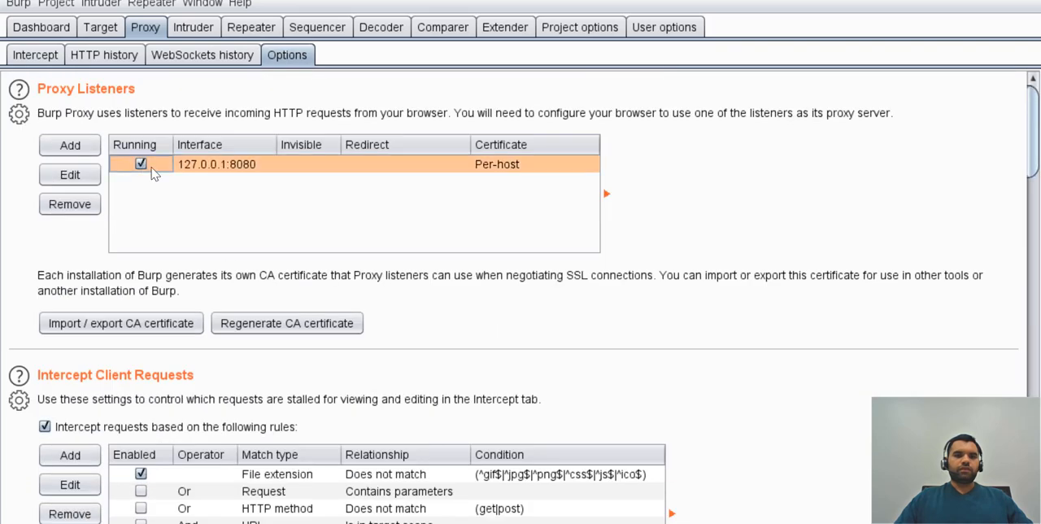
pyautogui.click(50, 55)
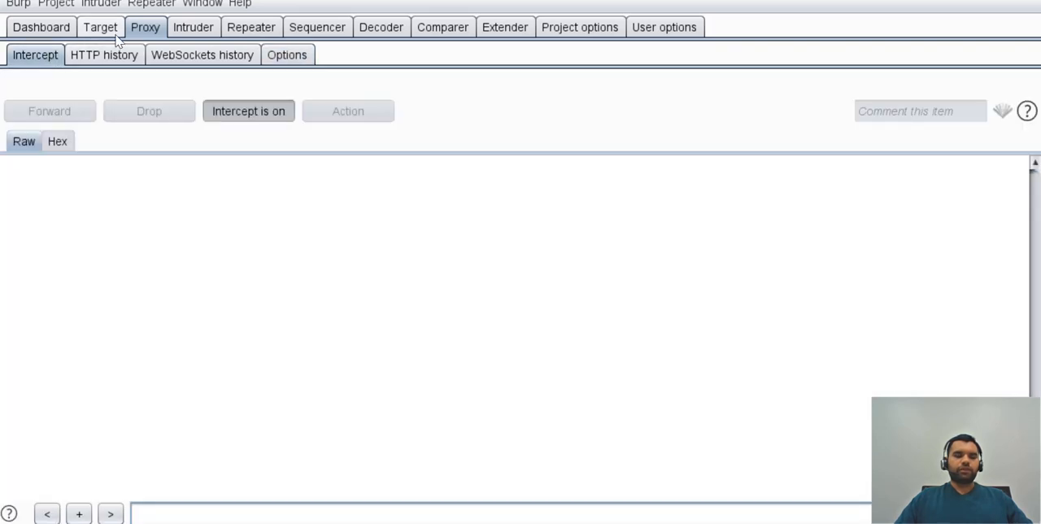
# Reload the demo site in Firefox, then turn off request interception in Burp Suite.
pyautogui.hotkey('alt', 'Tab')
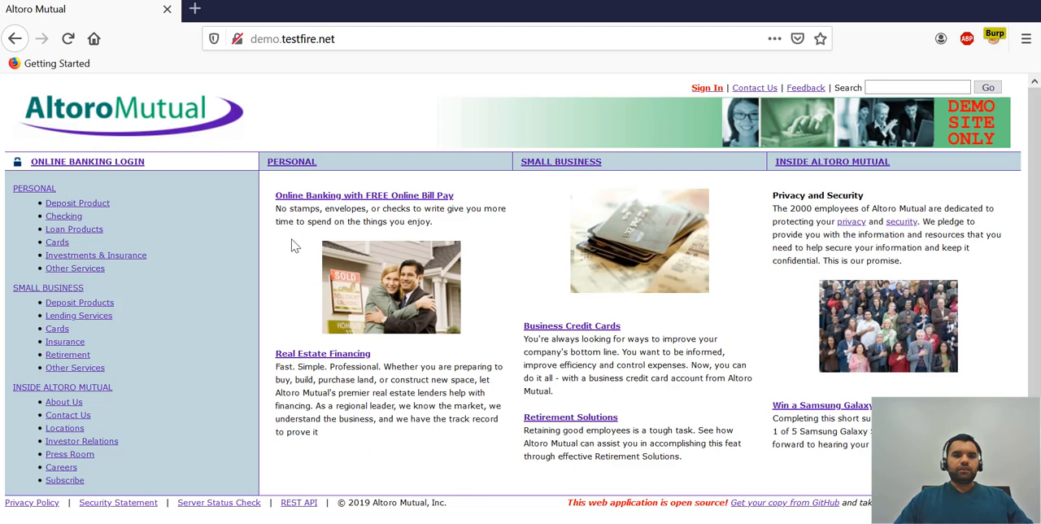
pyautogui.click(67, 38)
pyautogui.hotkey('alt', 'Tab')
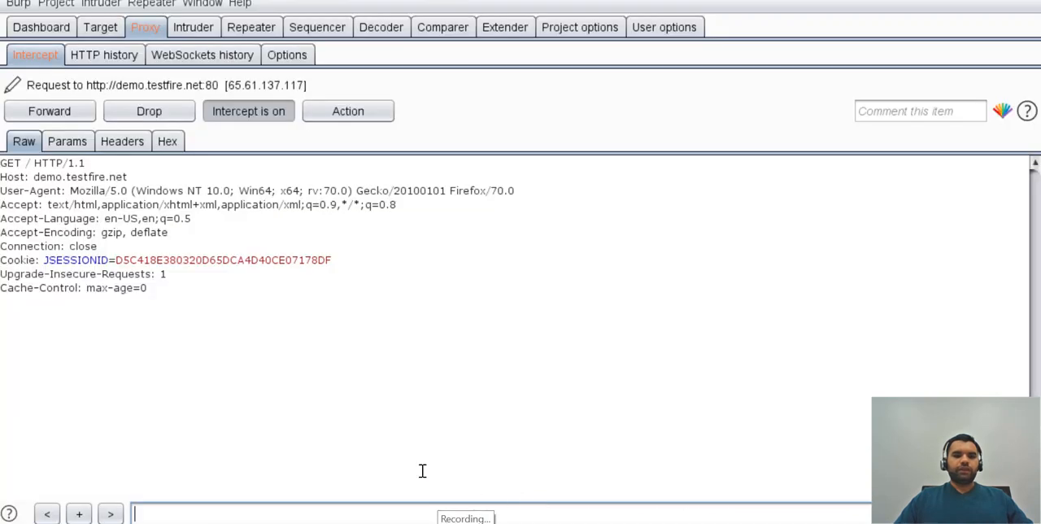
pyautogui.click(240, 122)
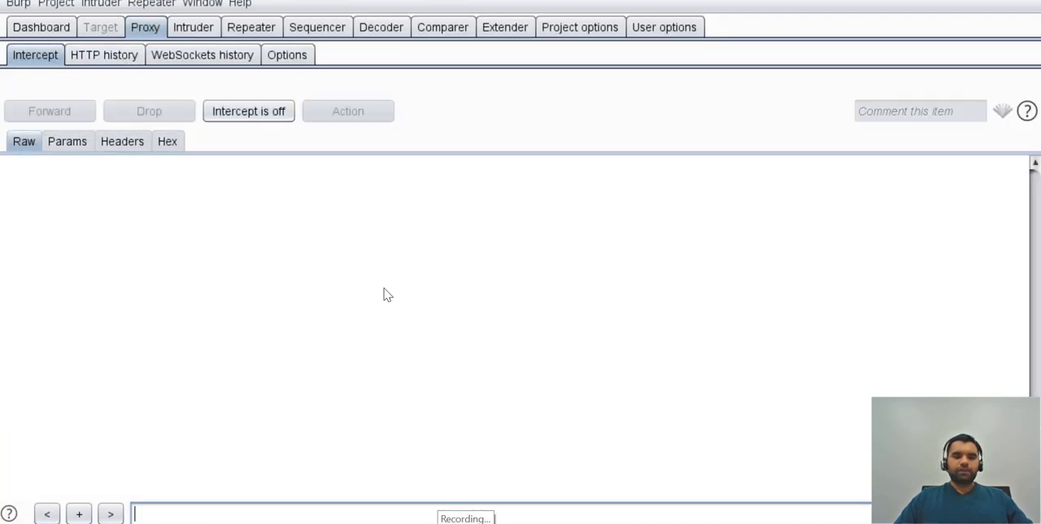
# Switch to Firefox and visit the demo site's Loan Products, Sign In and Contact Us pages.
pyautogui.hotkey('alt', 'Tab')
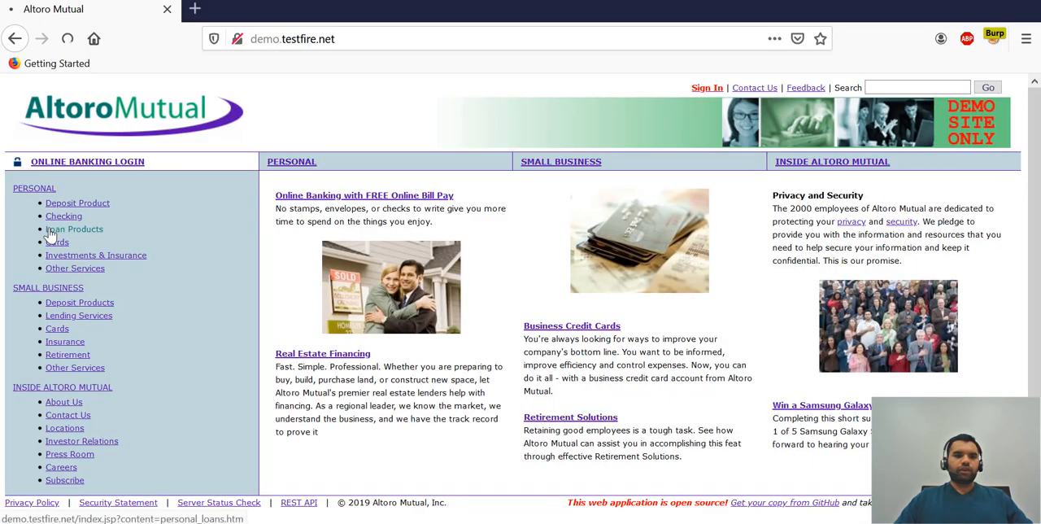
pyautogui.click(61, 230)
pyautogui.click(712, 87)
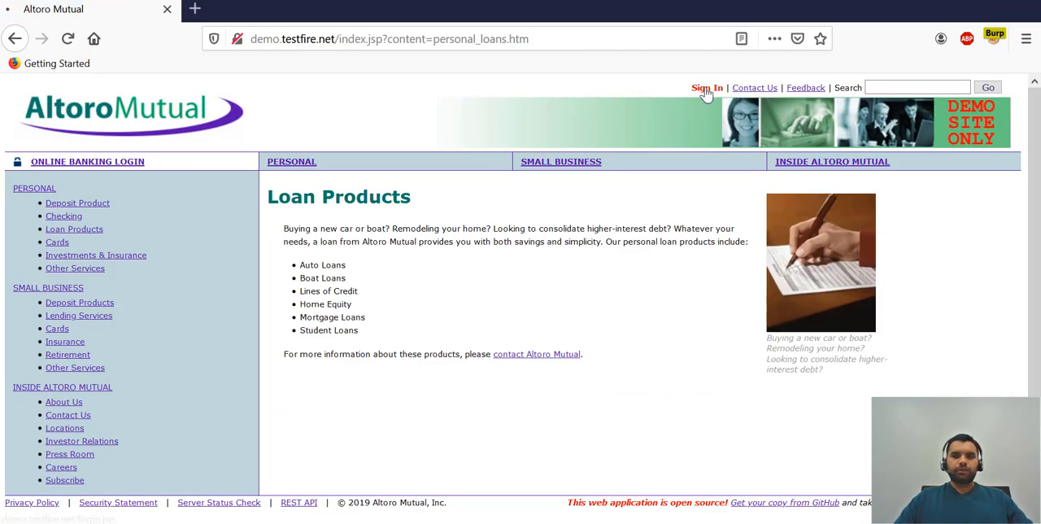
pyautogui.click(755, 87)
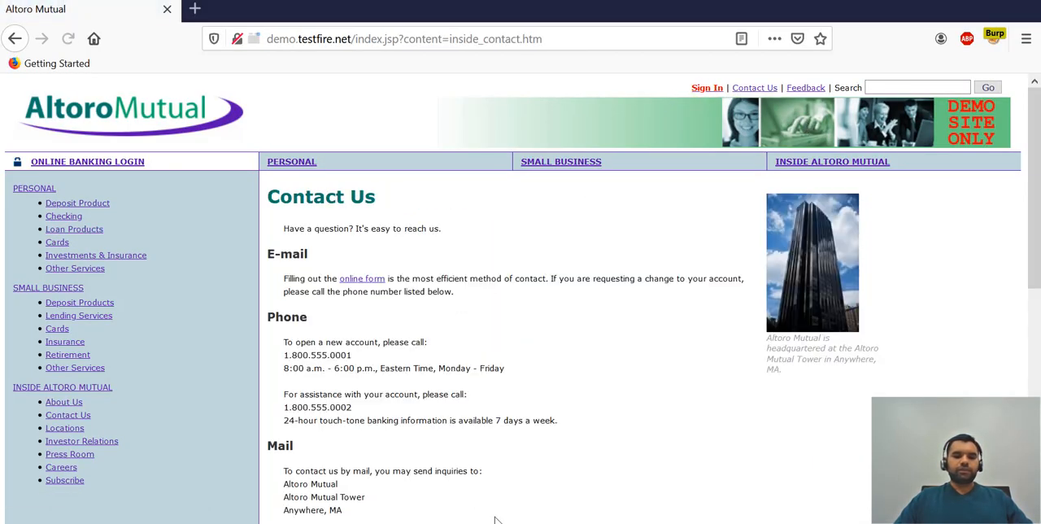
# Switch to Burp Suite and view the dashboard's advisory for the password field with autocomplete enabled.
pyautogui.hotkey('alt', 'Tab')
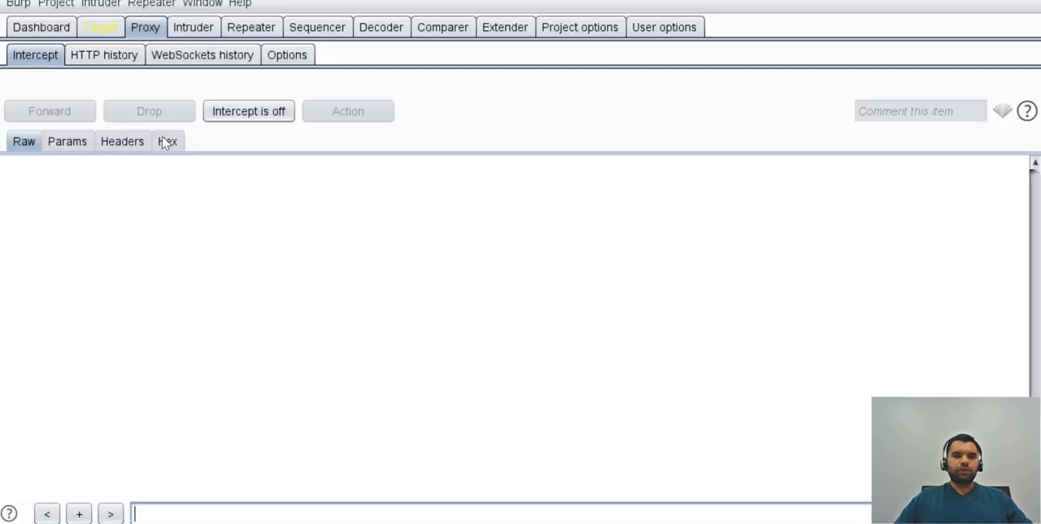
pyautogui.click(96, 27)
pyautogui.click(55, 31)
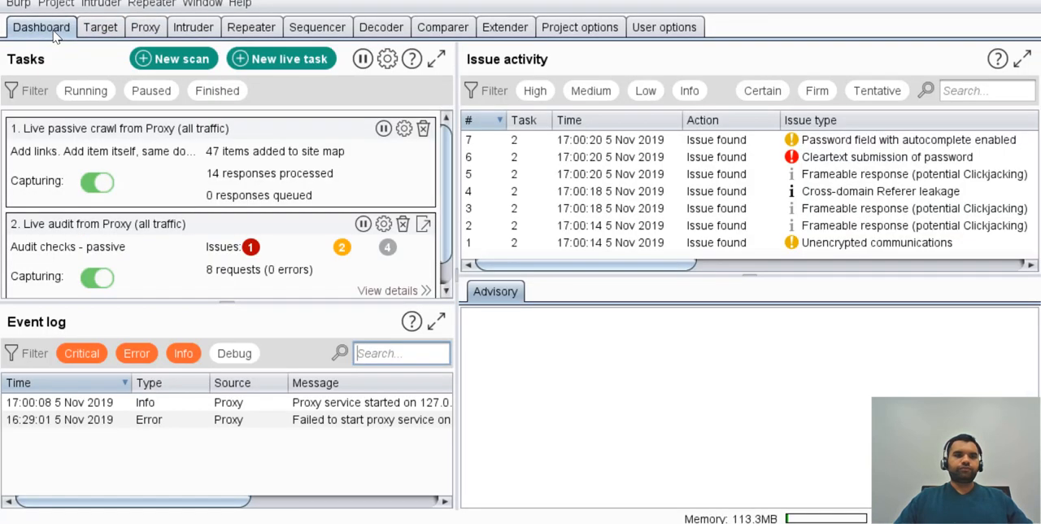
pyautogui.click(877, 155)
pyautogui.click(861, 141)
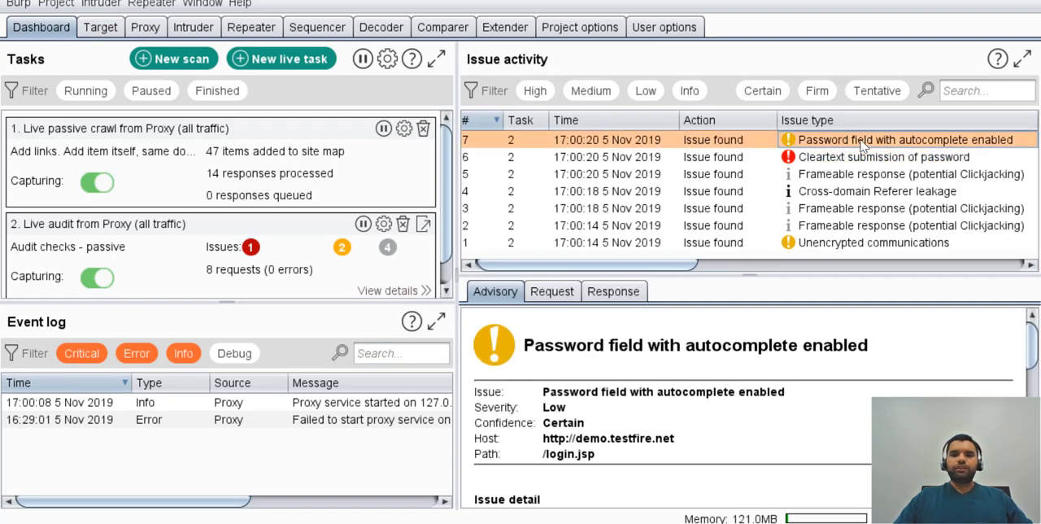
# Step through the advisories of the other issues in the dashboard's issue activity and return to the first one.
pyautogui.press('Down')
pyautogui.press('Down')
pyautogui.press('Down')
pyautogui.press('Down')
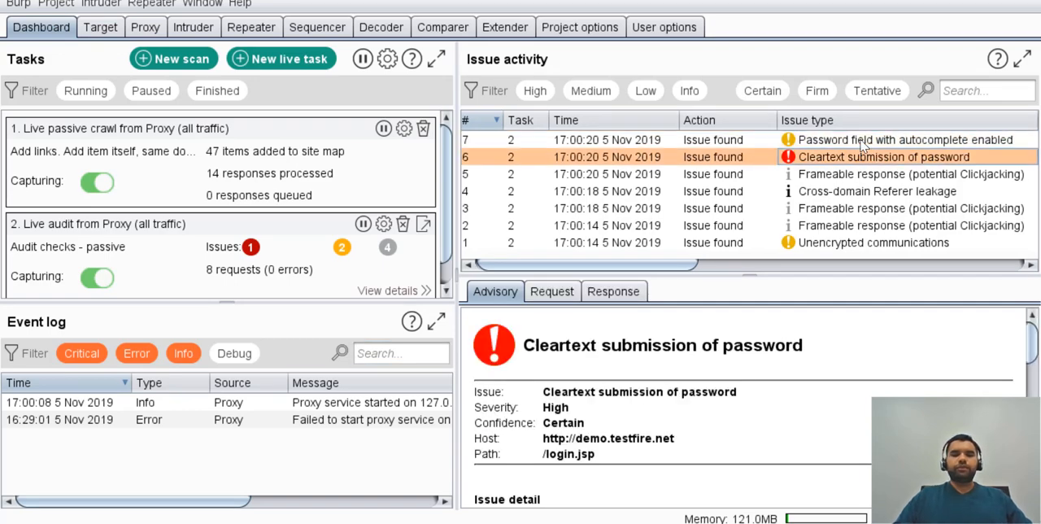
pyautogui.press('Down')
pyautogui.press('Down')
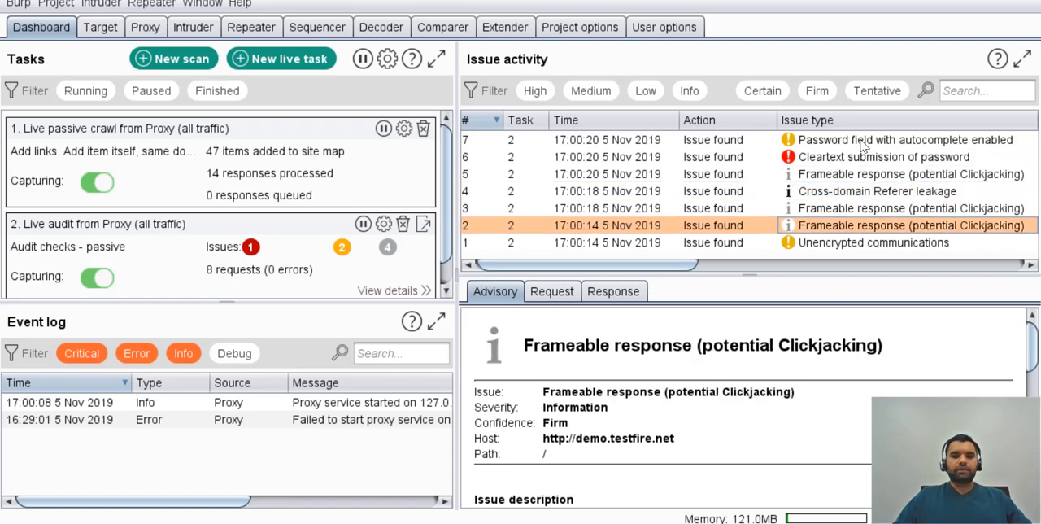
pyautogui.press('Up')
pyautogui.press('Up')
pyautogui.press('Up')
pyautogui.press('Up')
pyautogui.press('Up')
pyautogui.press('Up')
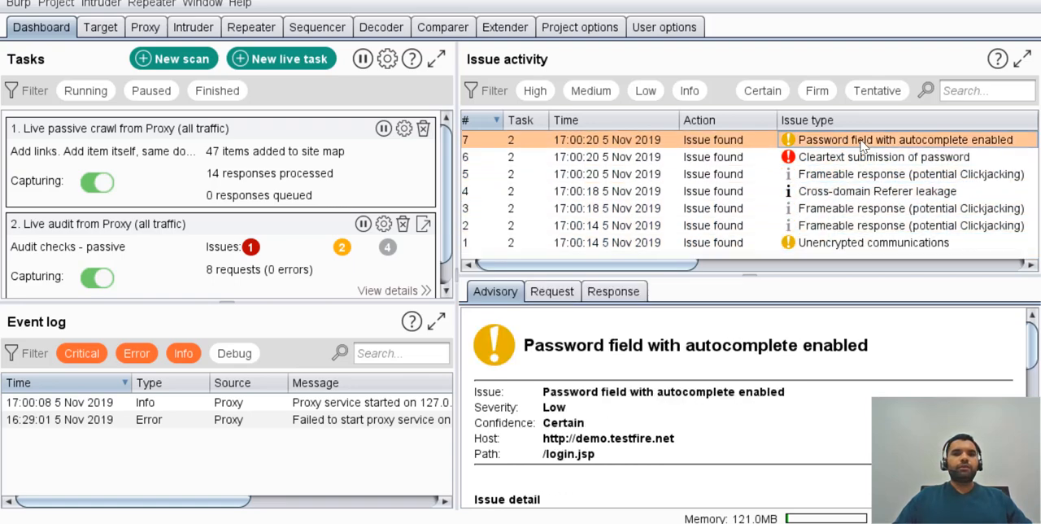
pyautogui.press('Down')
pyautogui.press('Up')
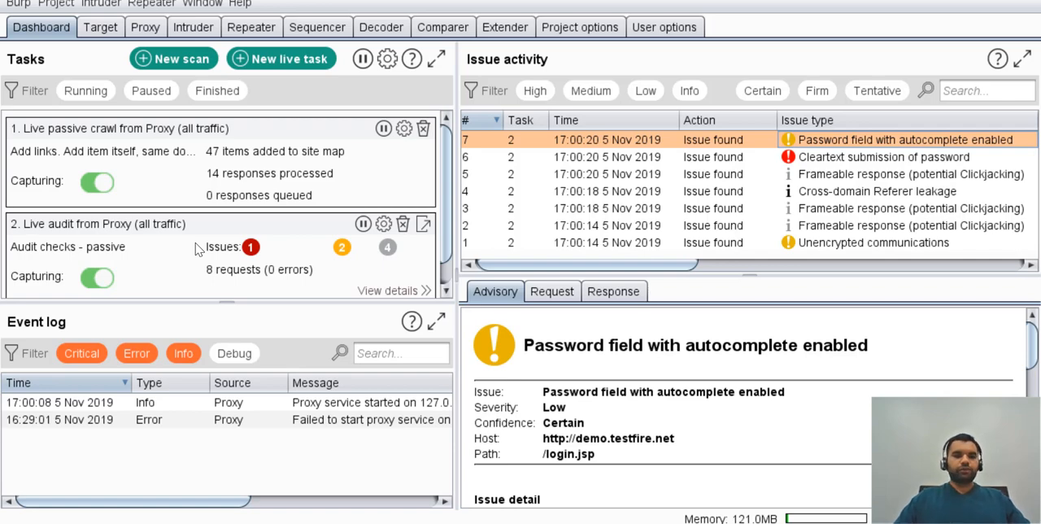
# Open the live audit task's details and examine its audit items with the passive phases column widened.
pyautogui.click(395, 296)
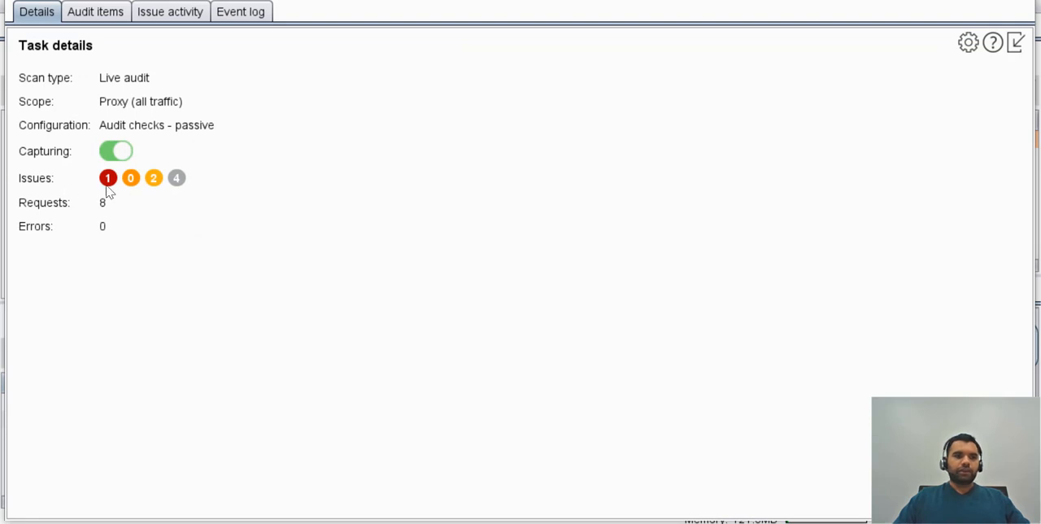
pyautogui.click(93, 12)
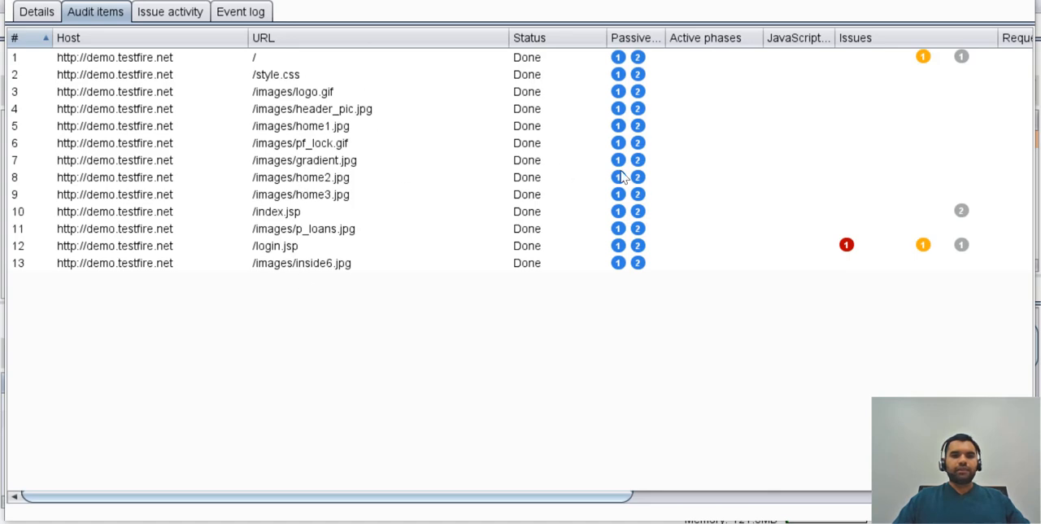
pyautogui.moveTo(665, 37); pyautogui.dragTo(688, 38)
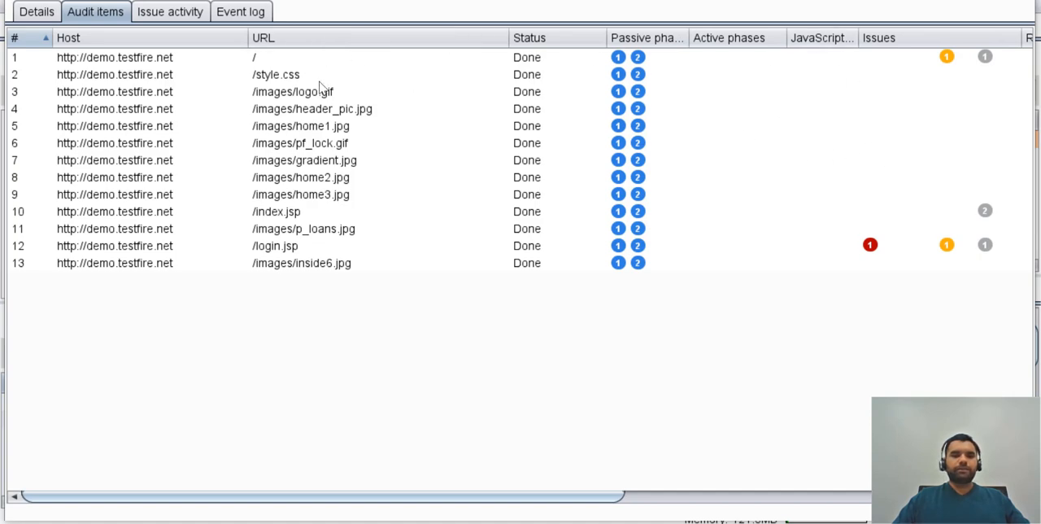
# Review the live audit task's issue activity and its event log.
pyautogui.click(167, 12)
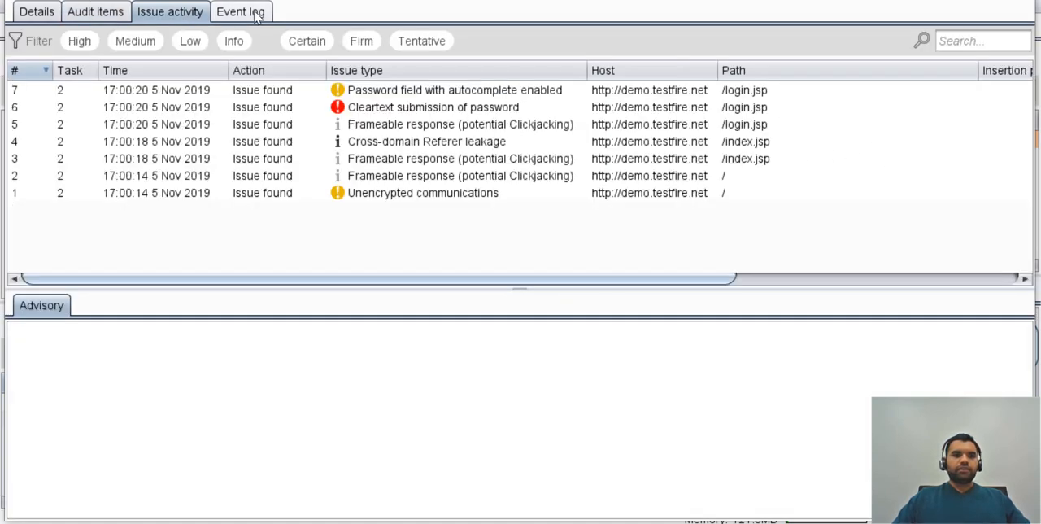
pyautogui.click(256, 13)
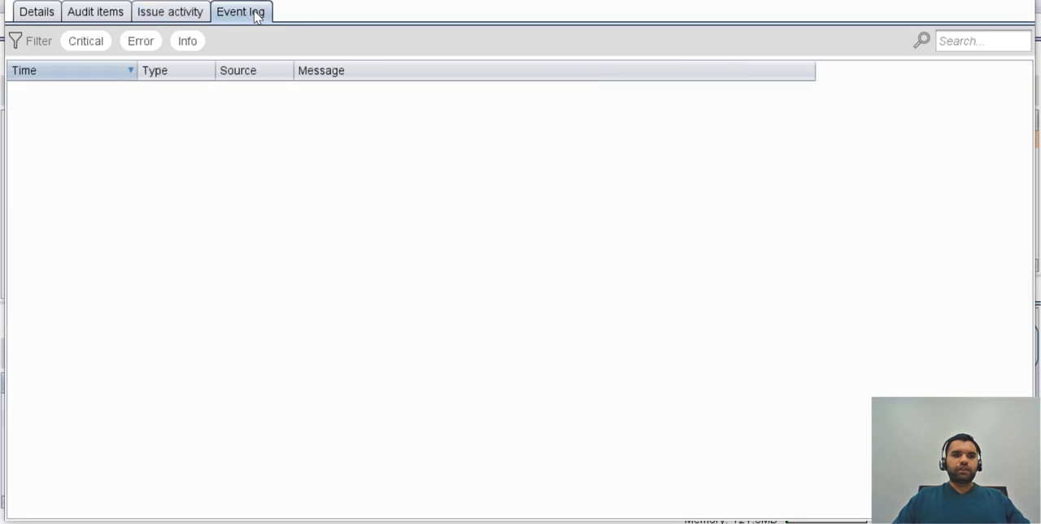
pyautogui.click(169, 11)
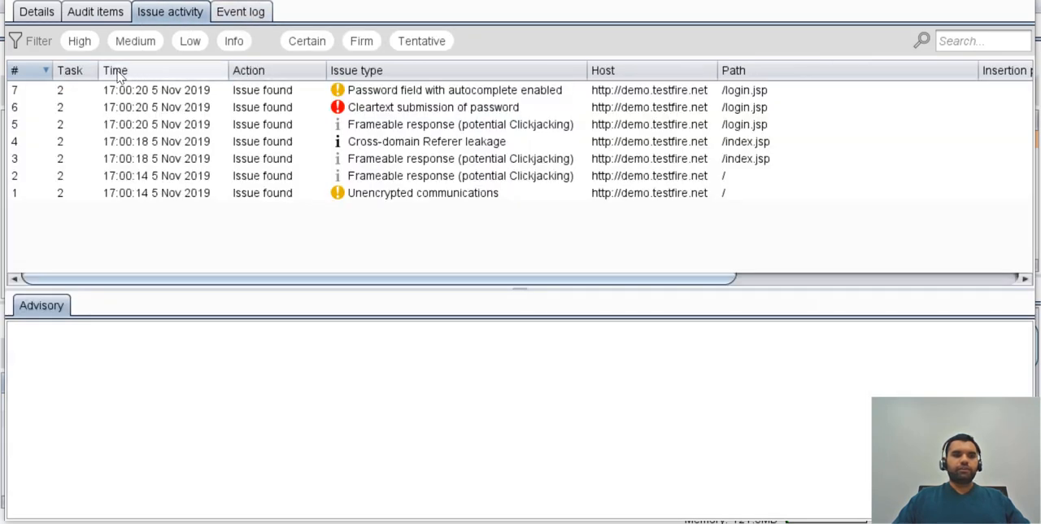
# Filter the audit task's issue activity by high and by low severity, and close the task details.
pyautogui.click(79, 42)
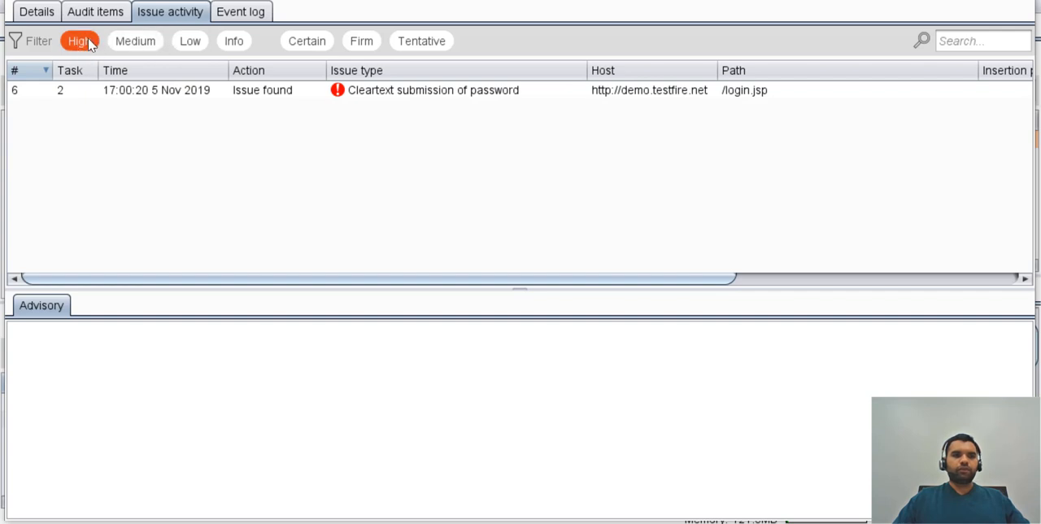
pyautogui.click(88, 44)
pyautogui.click(186, 42)
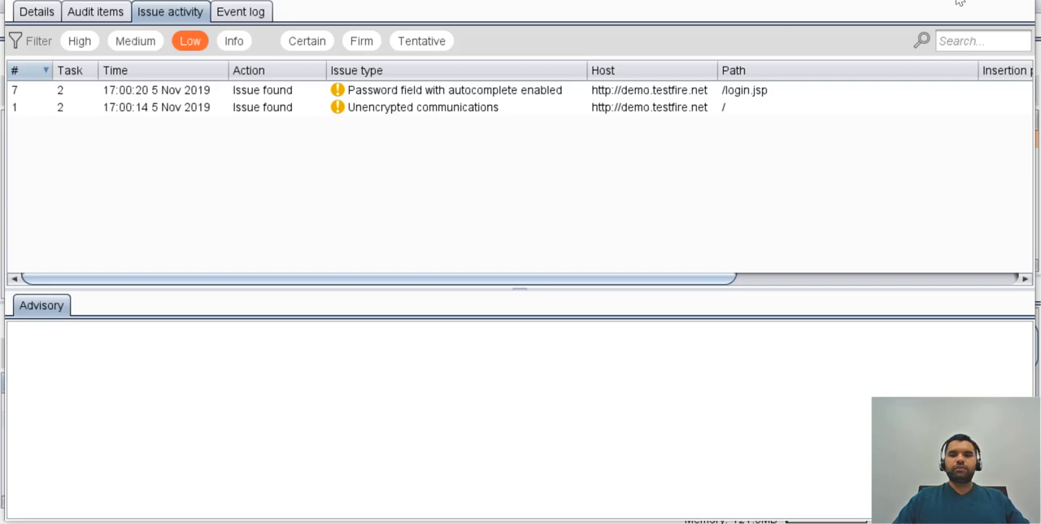
pyautogui.click(1026, 1)
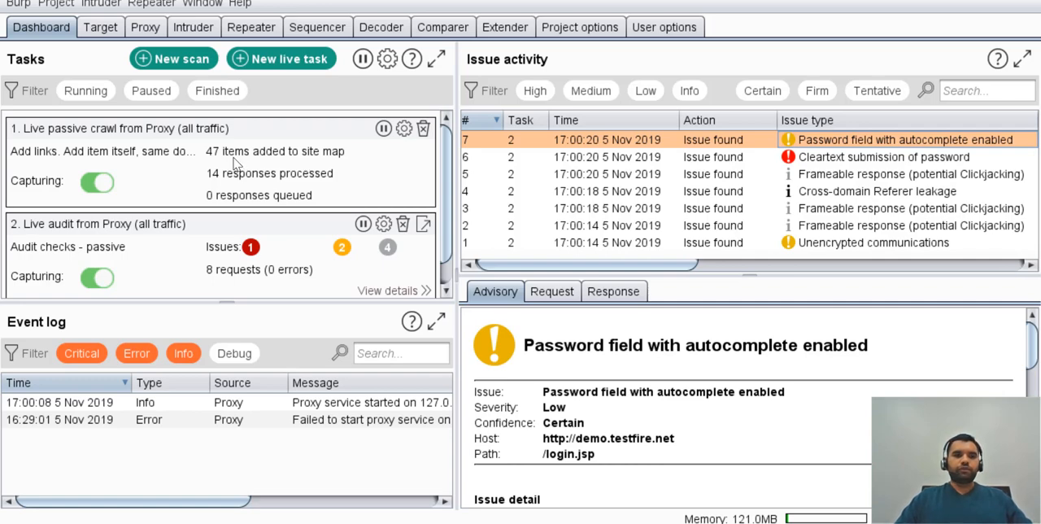
# Open the target's site map and expand the demo.testfire.net host to view its contents.
pyautogui.click(103, 30)
pyautogui.click(55, 58)
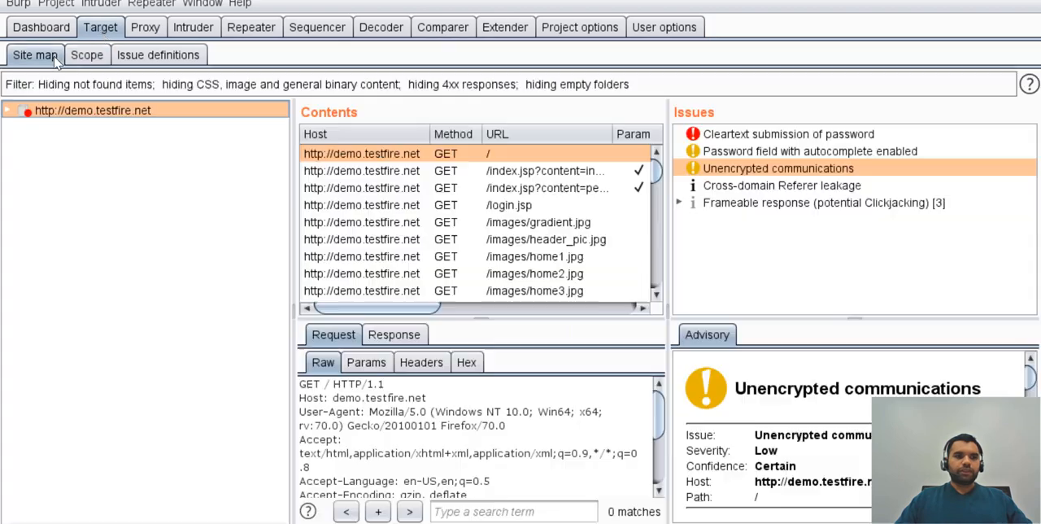
pyautogui.click(9, 112)
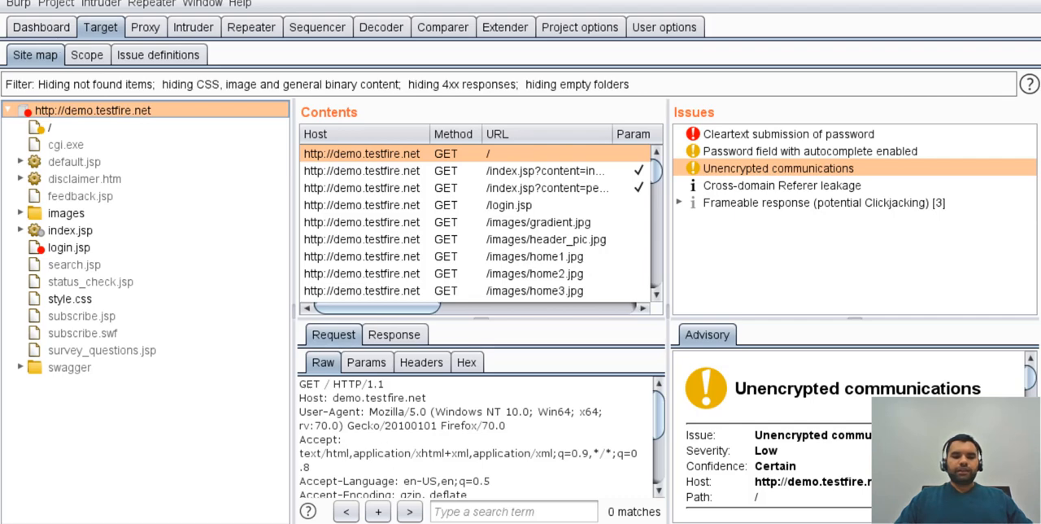
# Turn on proxy interception and capture the request for the personal Loan Products page from the Altoro Mutual site in the browser.
pyautogui.hotkey('alt', 'Tab')
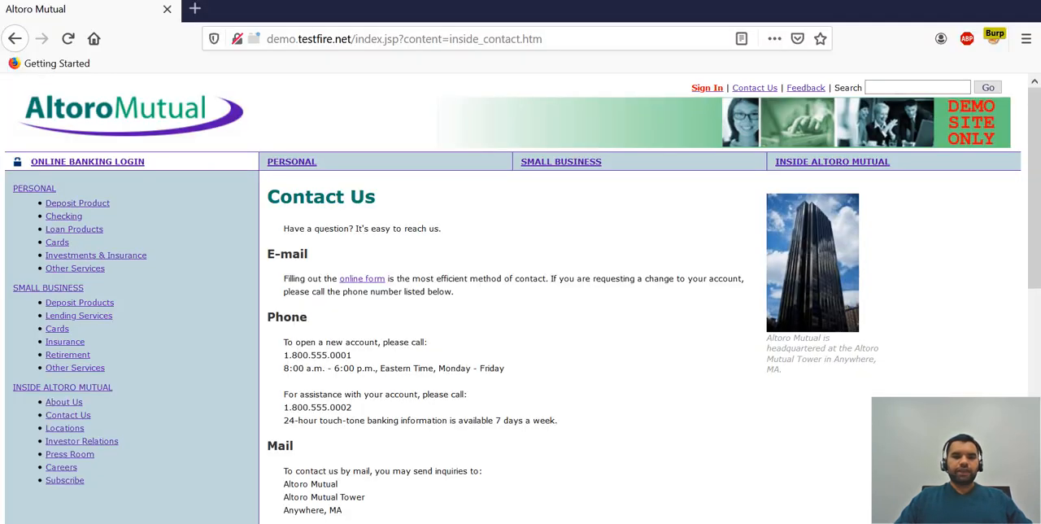
pyautogui.hotkey('alt', 'Tab')
pyautogui.click(146, 29)
pyautogui.click(228, 112)
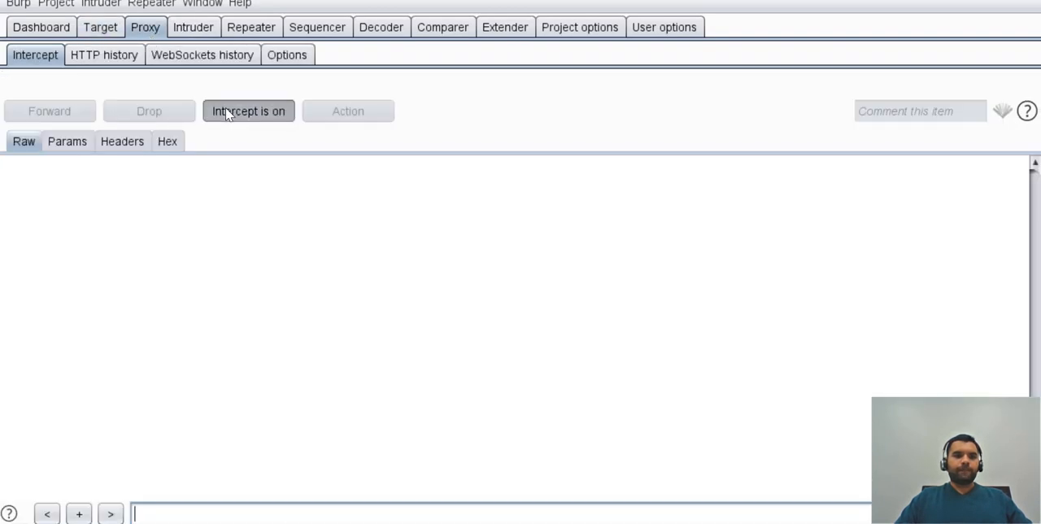
pyautogui.hotkey('alt', 'Tab')
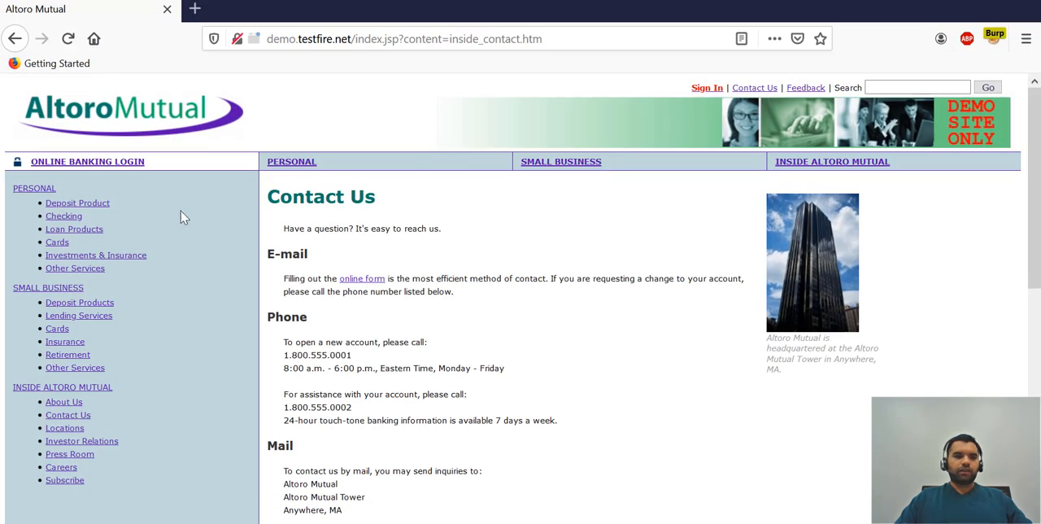
pyautogui.click(74, 229)
pyautogui.hotkey('alt', 'Tab')
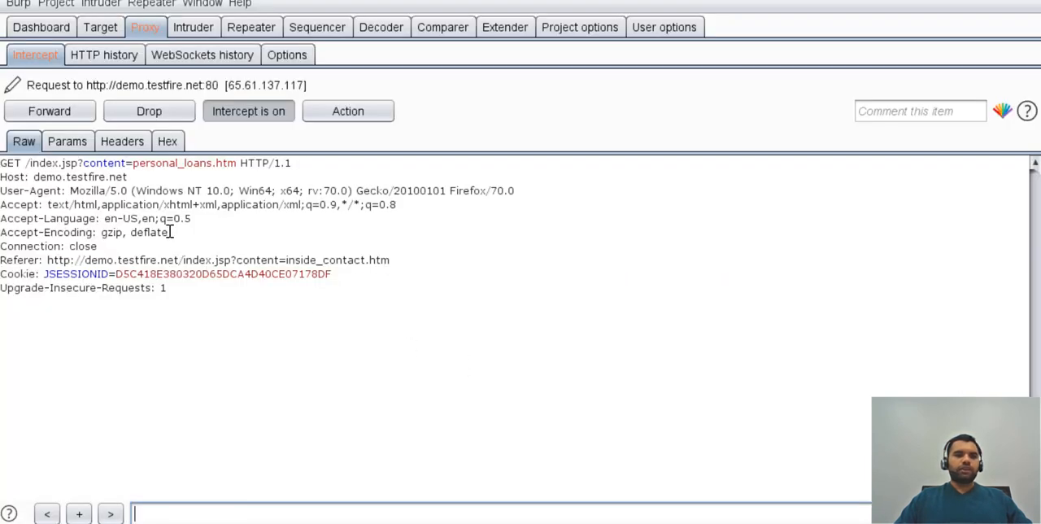
# Set up a scan of the intercepted request and select its index.jsp entry among the items to scan.
pyautogui.rightClick(170, 231)
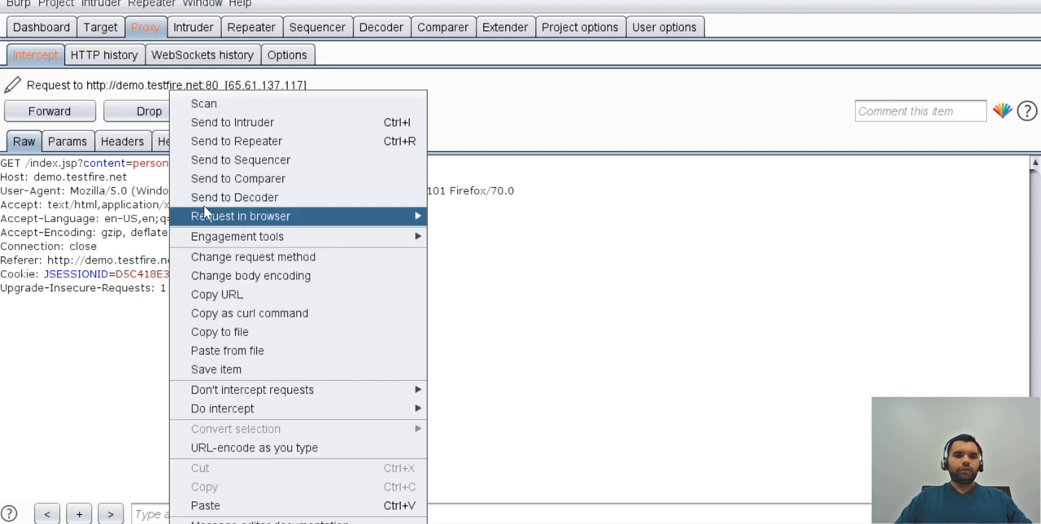
pyautogui.click(279, 111)
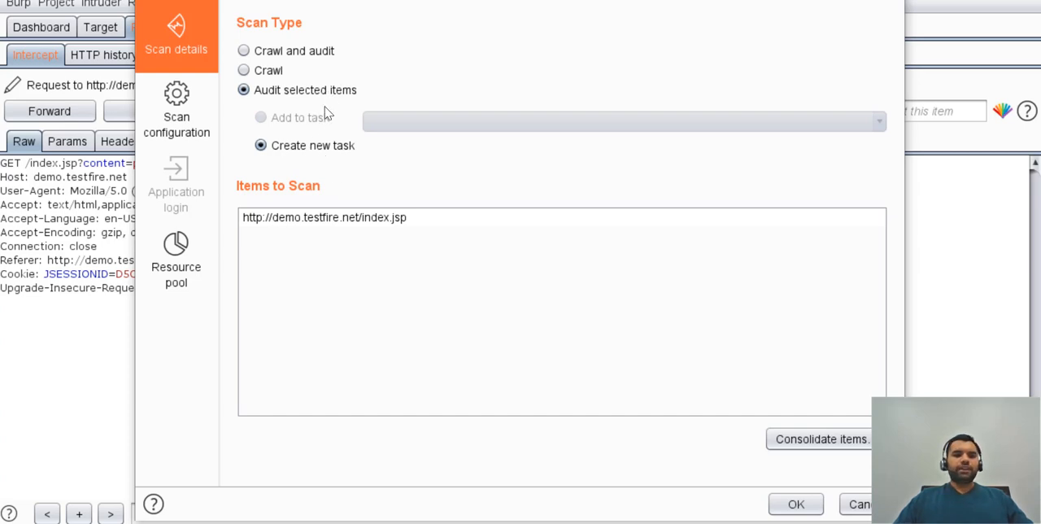
pyautogui.click(304, 222)
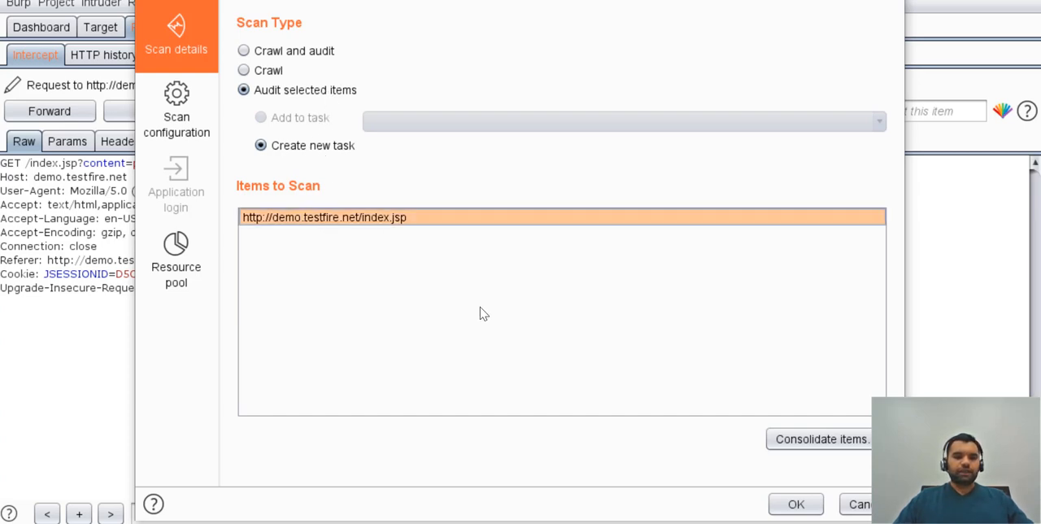
# Create a new auditing configuration for the scan and review its Audit Optimization settings.
pyautogui.click(163, 114)
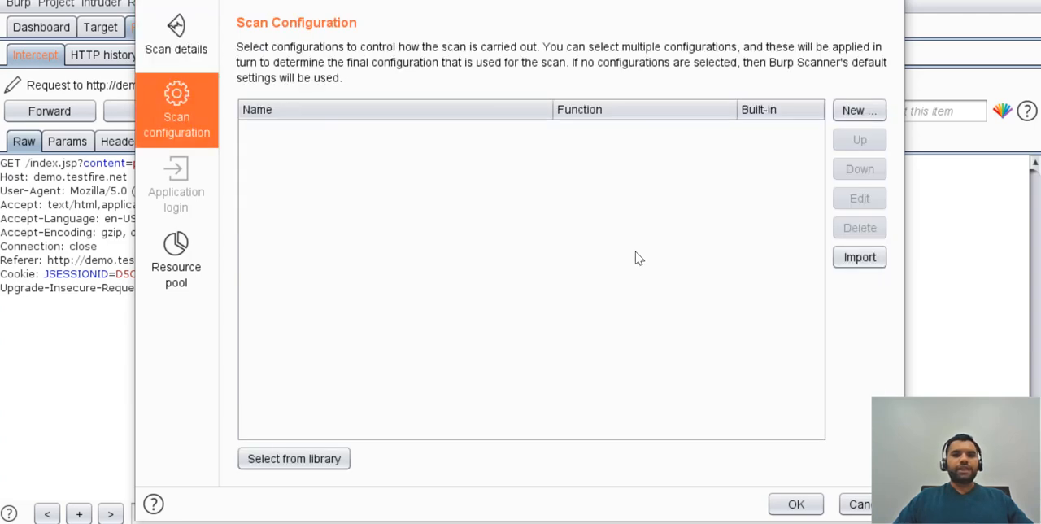
pyautogui.click(867, 110)
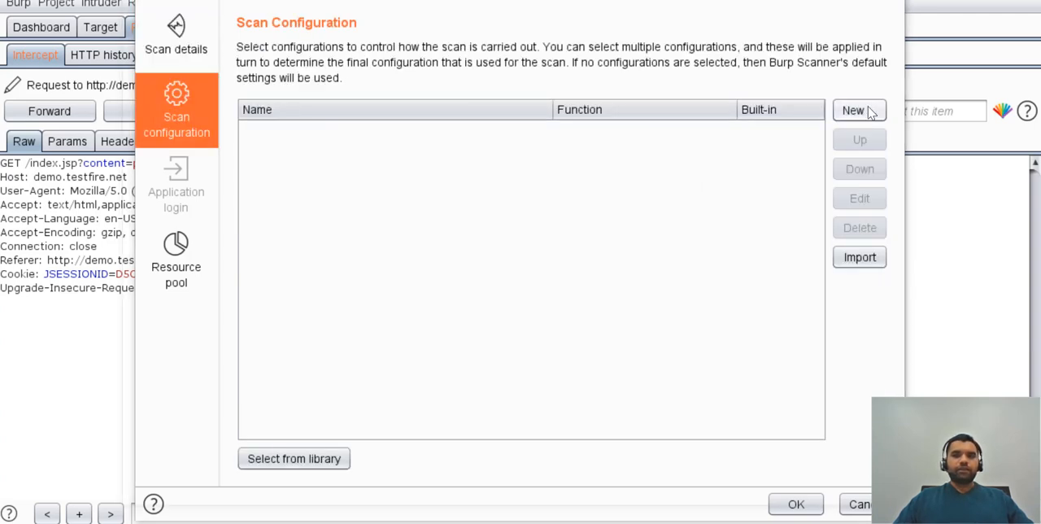
pyautogui.scroll(-3, 490, 160)
pyautogui.scroll(3, 490, 161)
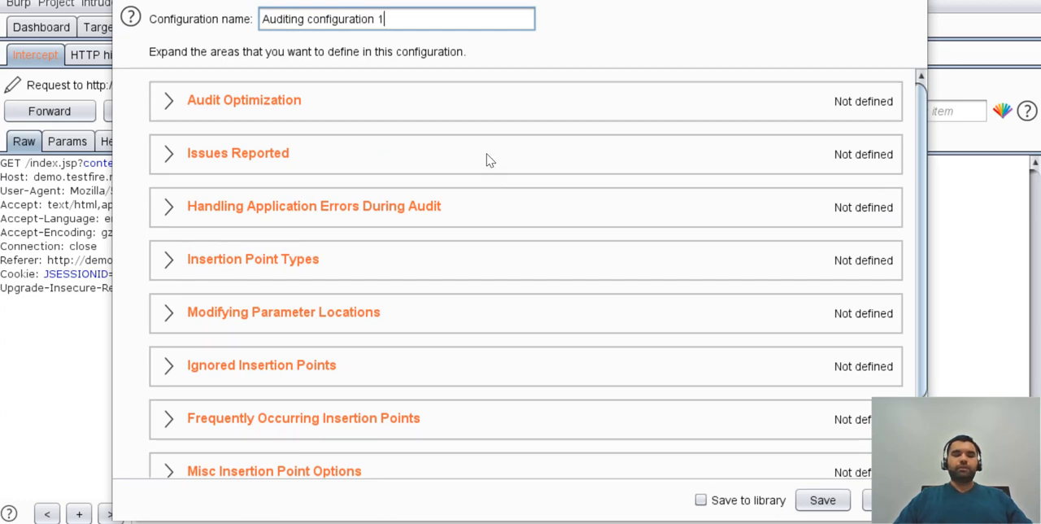
pyautogui.click(168, 103)
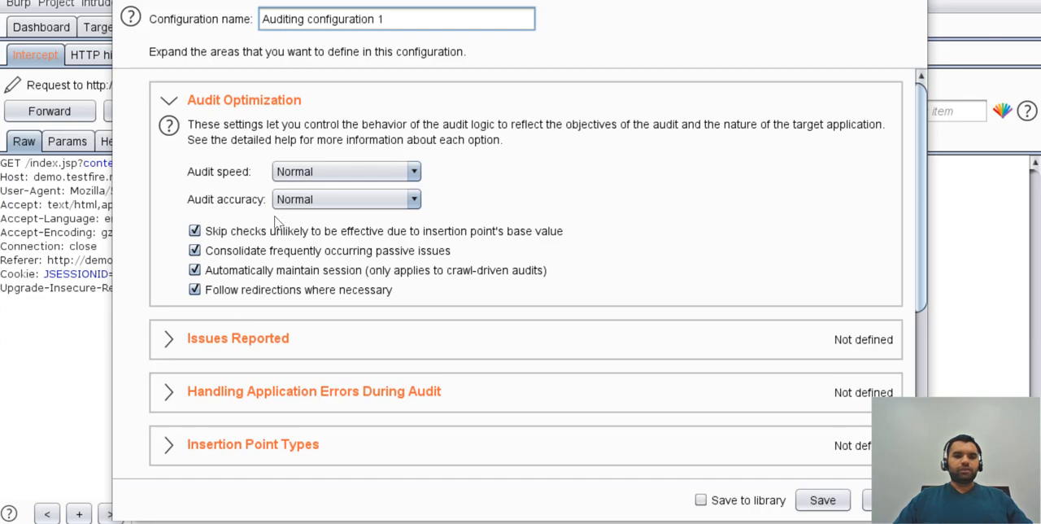
pyautogui.click(168, 100)
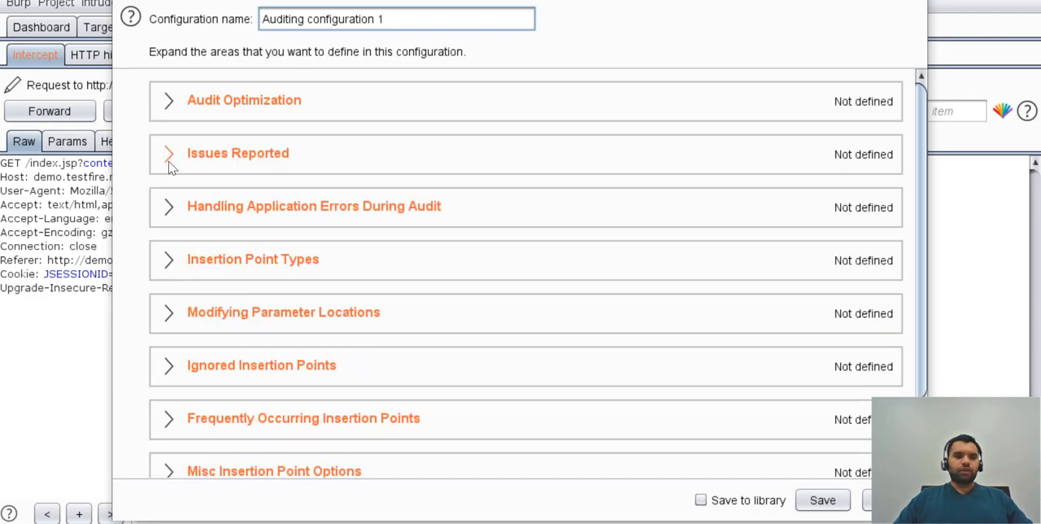
# Examine the Issues Reported settings and switch from selecting by scan type to selecting individual issues.
pyautogui.click(169, 162)
pyautogui.scroll(-2, 368, 262)
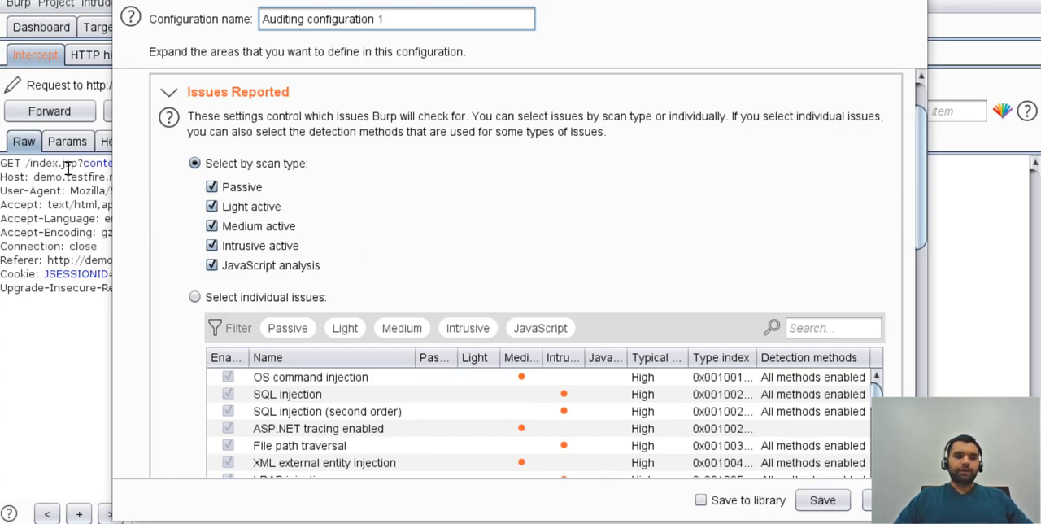
pyautogui.click(264, 297)
pyautogui.scroll(-4, 368, 262)
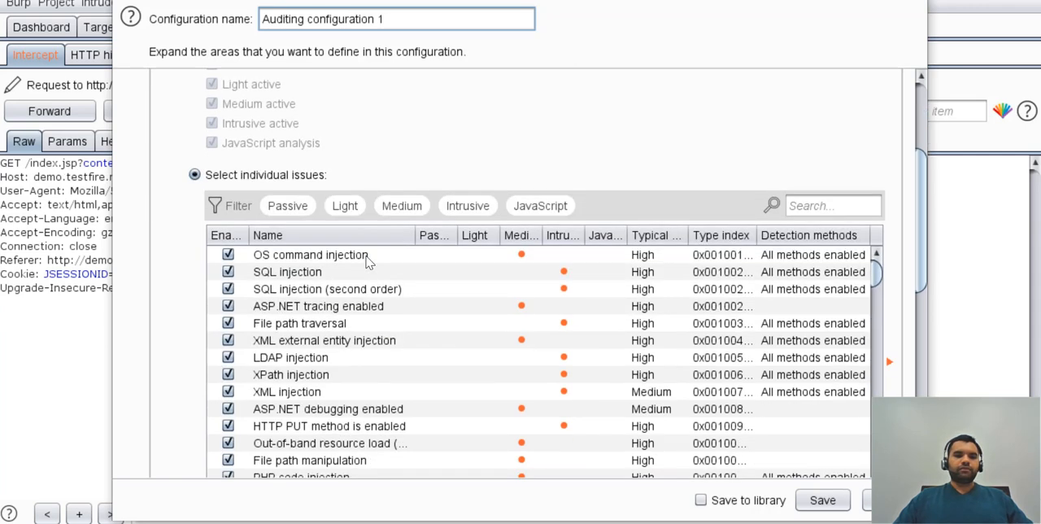
# Filter the individual issues by passive and intrusive, look through the list, and collapse the Issues Reported section.
pyautogui.click(288, 205)
pyautogui.scroll(-6, 539, 143)
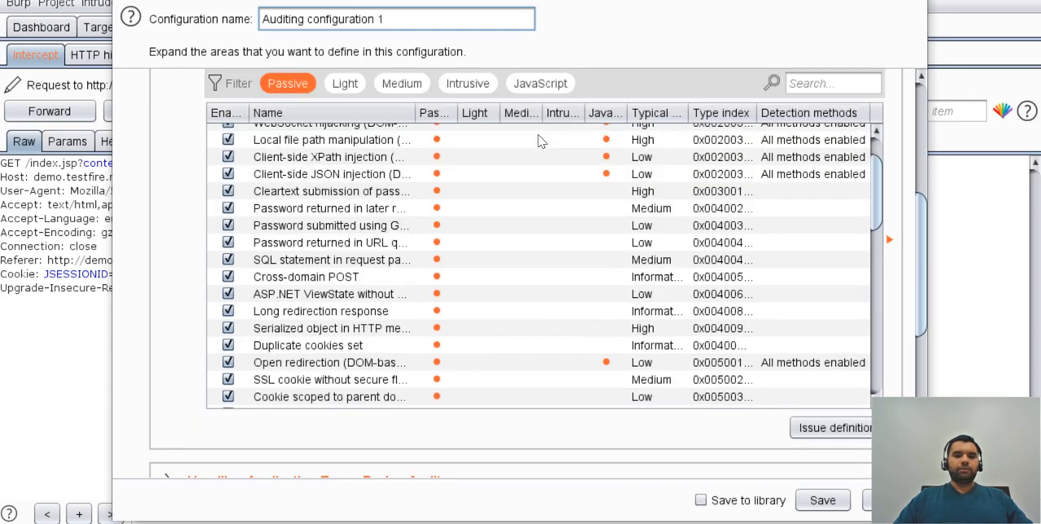
pyautogui.click(536, 85)
pyautogui.click(544, 85)
pyautogui.click(495, 90)
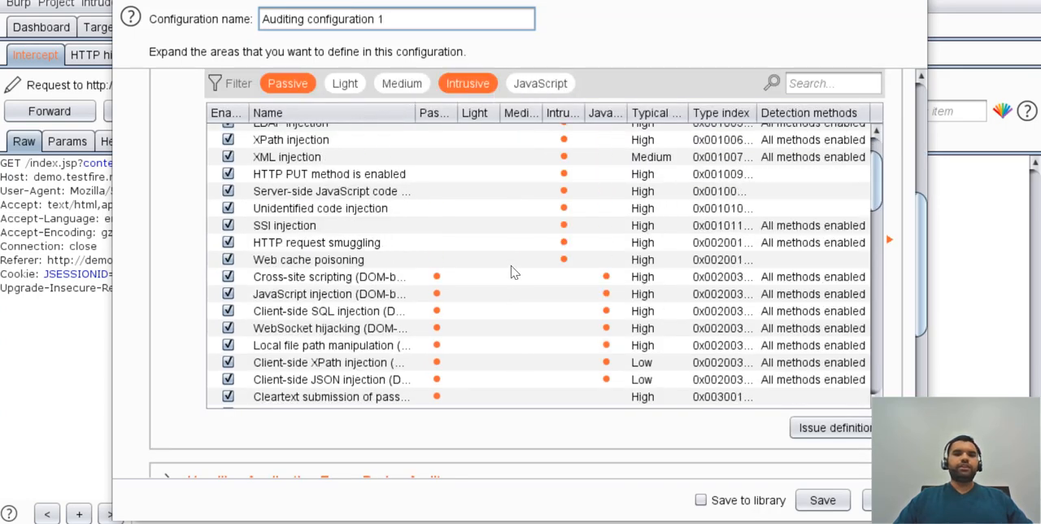
pyautogui.scroll(-4, 514, 277)
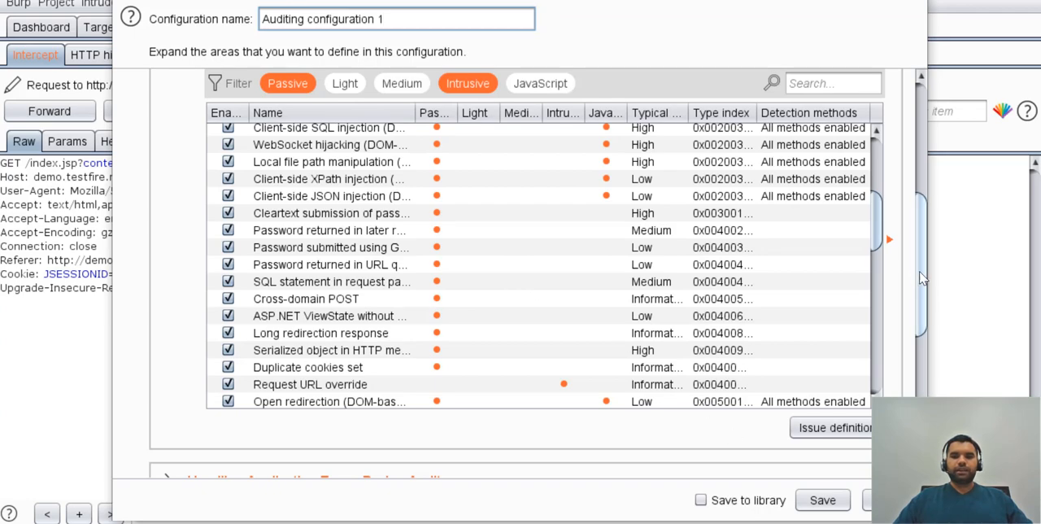
pyautogui.scroll(10, 275, 280)
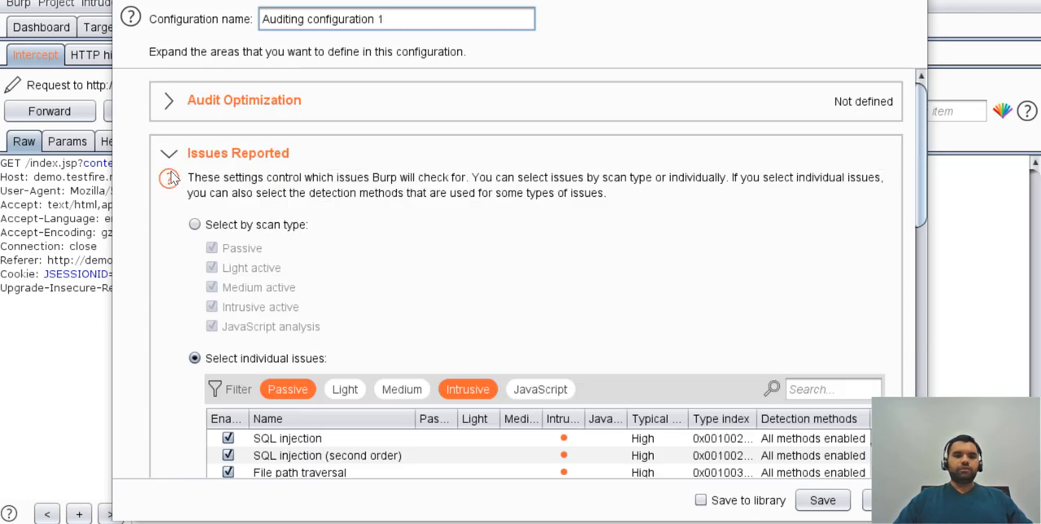
pyautogui.click(168, 155)
# Review the settings for handling application errors during audit and for insertion point types.
pyautogui.click(169, 210)
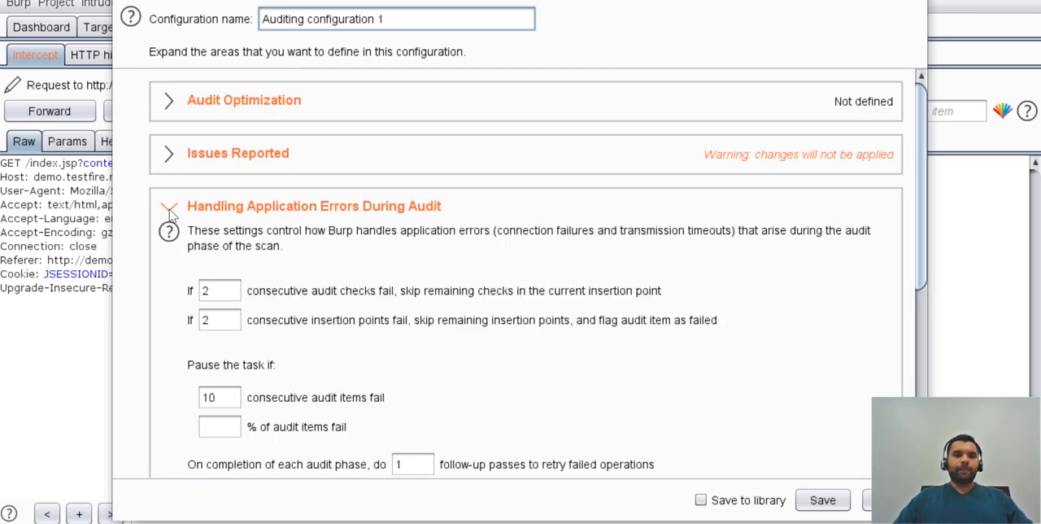
pyautogui.scroll(-2, 370, 305)
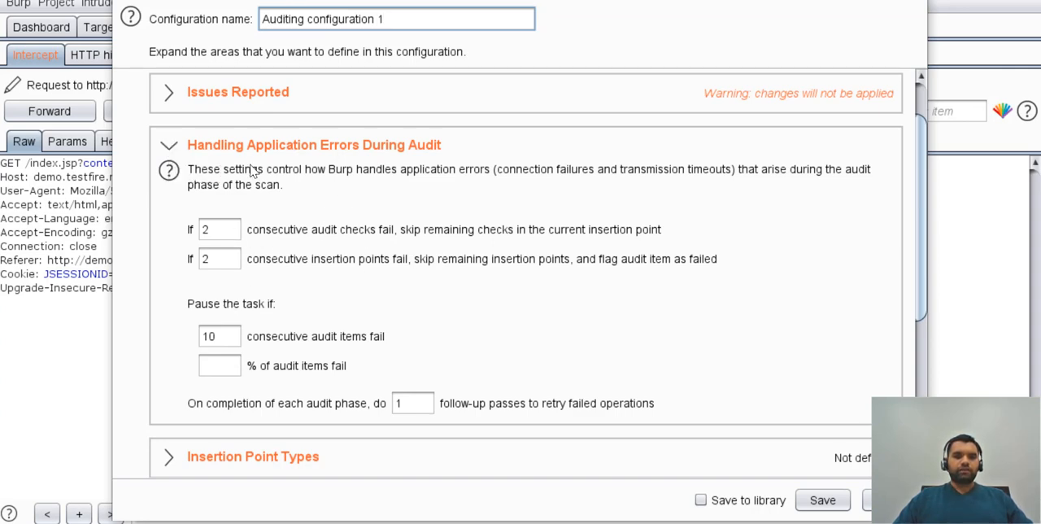
pyautogui.click(169, 145)
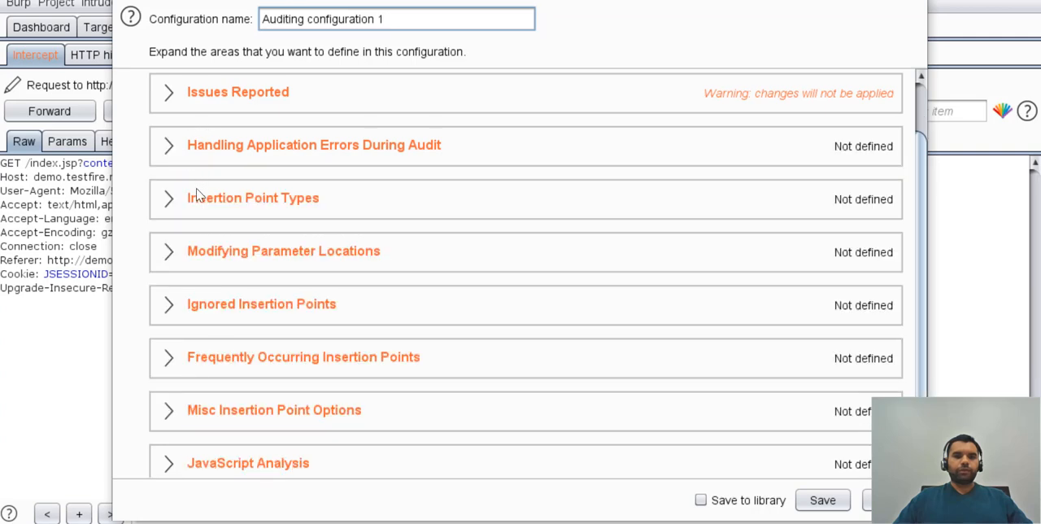
pyautogui.click(175, 210)
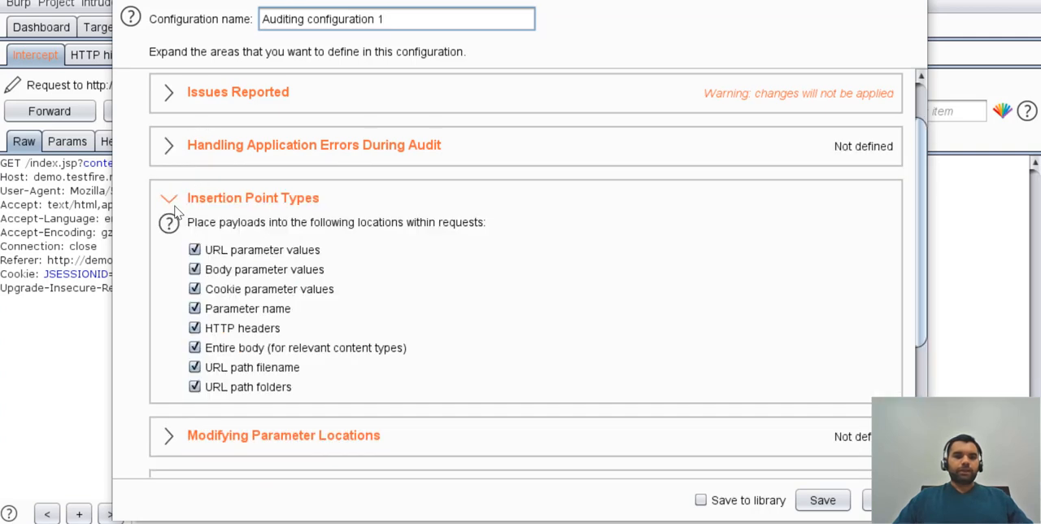
pyautogui.click(174, 208)
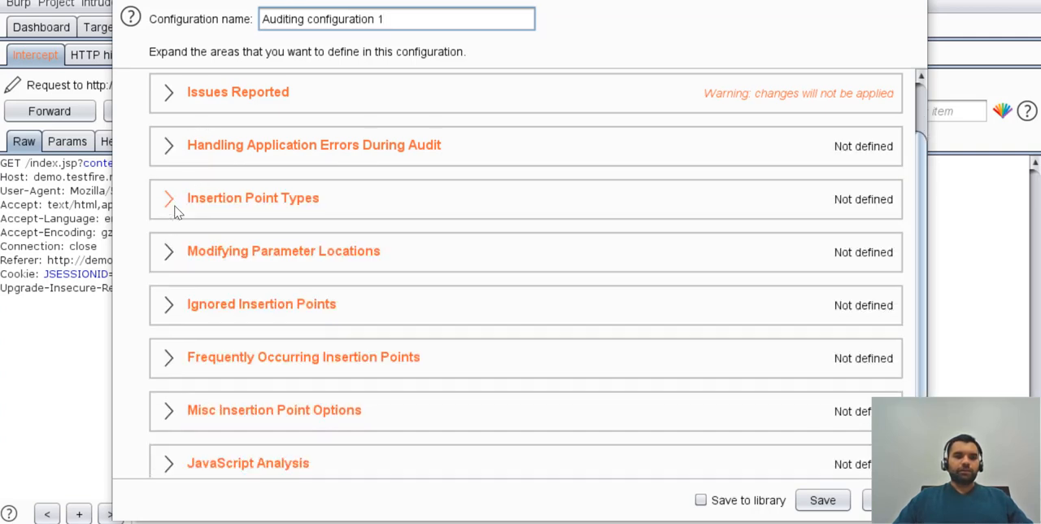
# Review the Modifying Parameter Locations and Frequently Occurring Insertion Points settings.
pyautogui.click(172, 257)
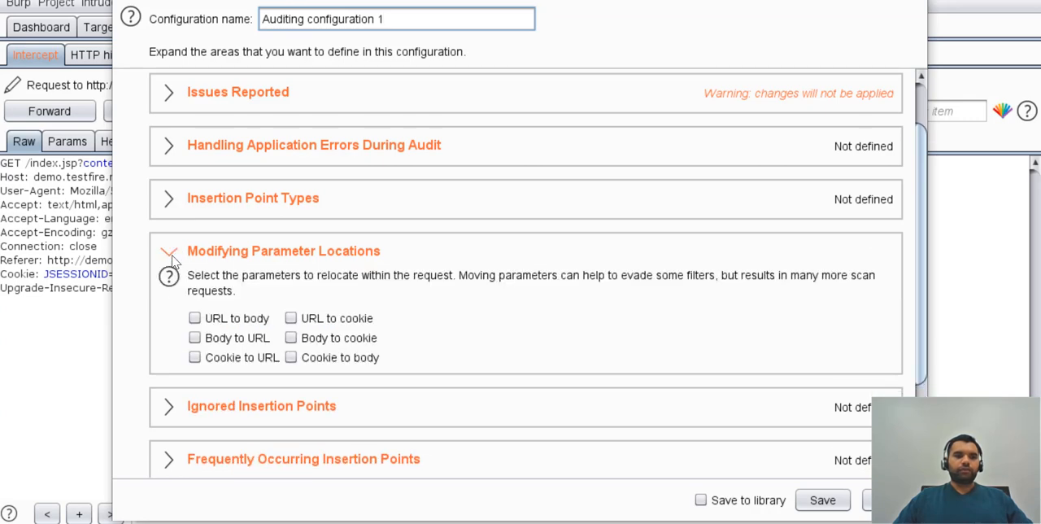
pyautogui.click(170, 255)
pyautogui.scroll(-1, 309, 228)
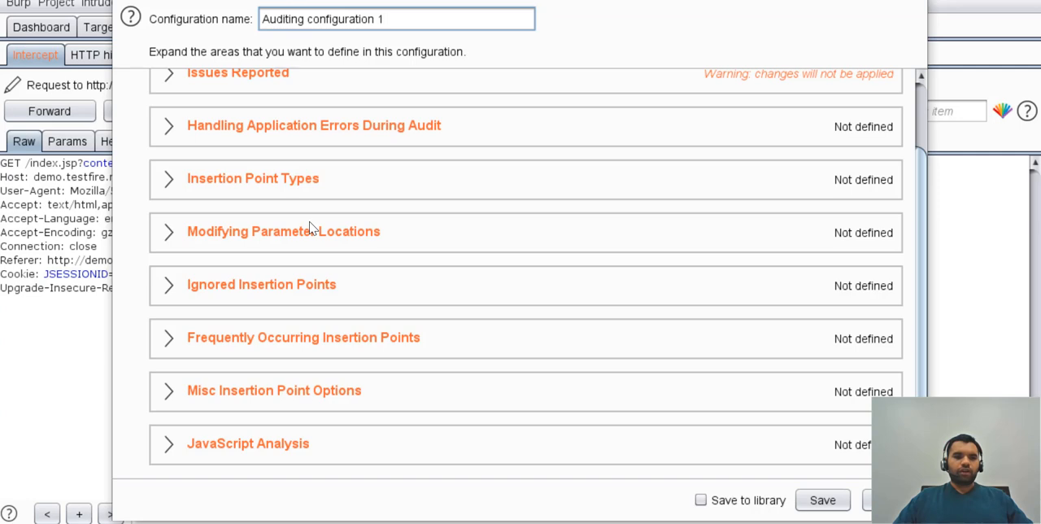
pyautogui.click(169, 342)
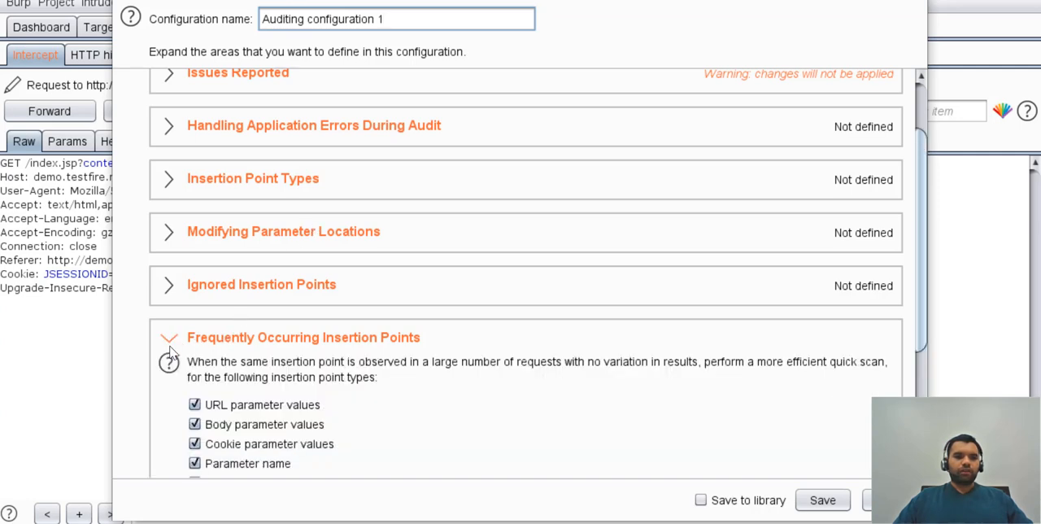
pyautogui.scroll(-5, 337, 355)
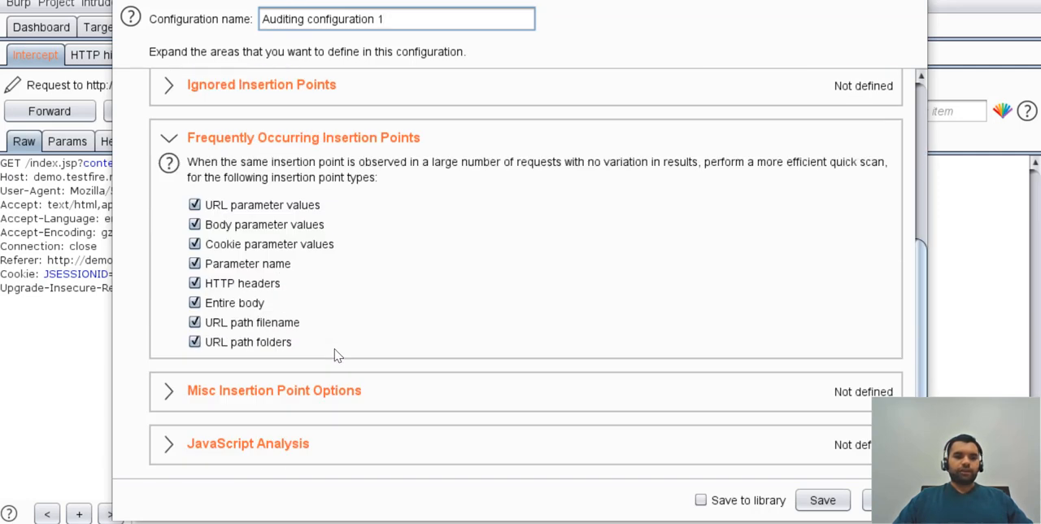
pyautogui.click(168, 138)
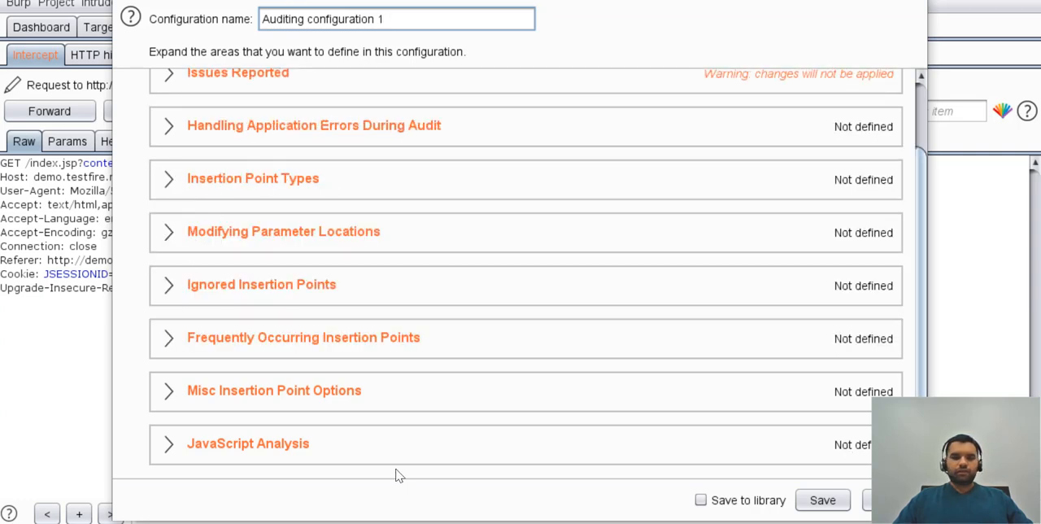
# Expand the JavaScript Analysis and Misc Insertion Point Options settings to examine them.
pyautogui.click(169, 443)
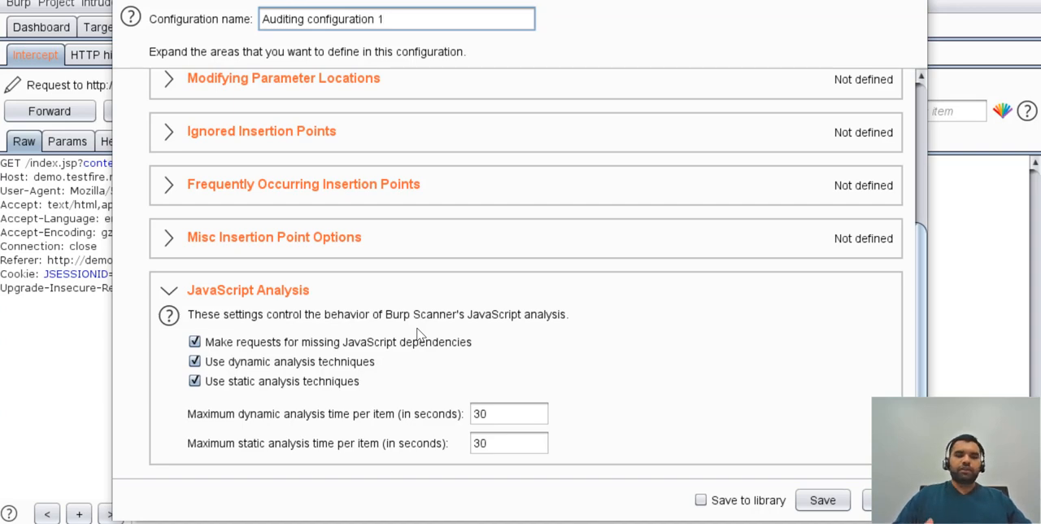
pyautogui.click(169, 237)
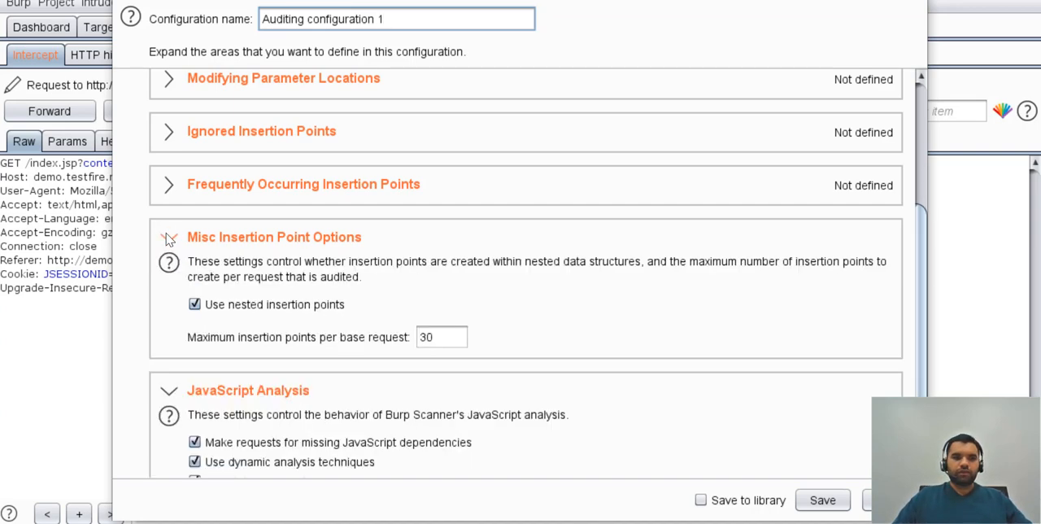
# Expand the Frequently Occurring Insertion Points, Ignored Insertion Points, Modifying Parameter Locations and Audit Optimization areas, and save Auditing configuration 1.
pyautogui.click(179, 192)
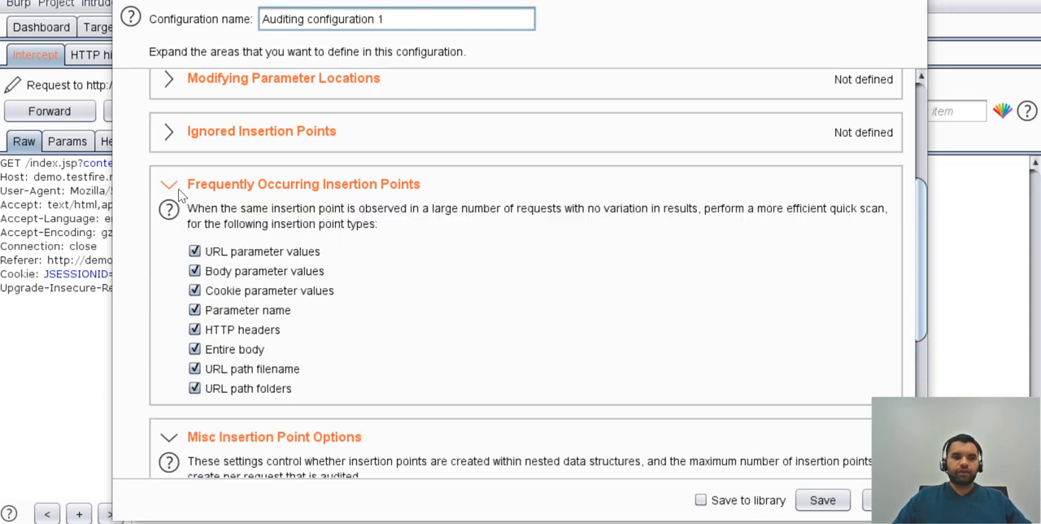
pyautogui.click(169, 132)
pyautogui.scroll(5, 240, 285)
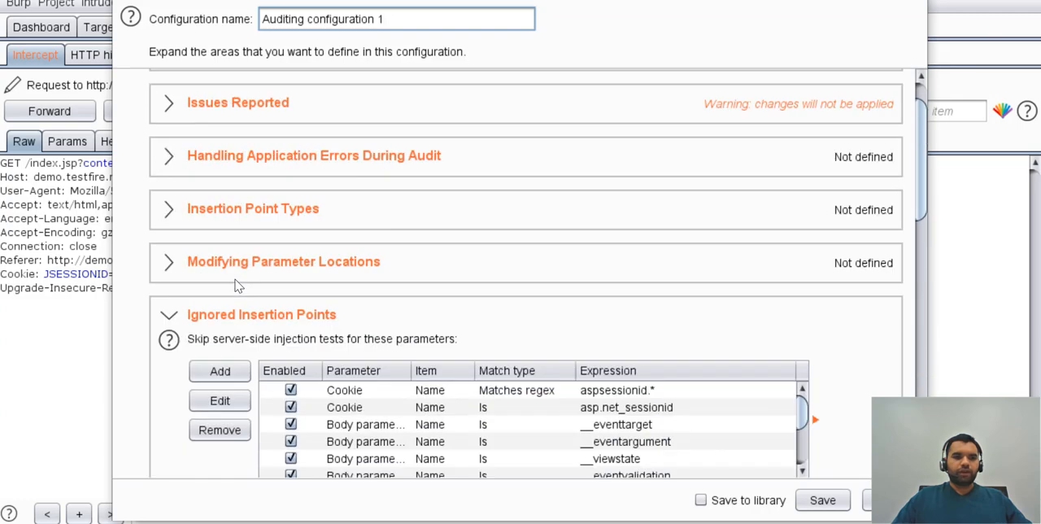
pyautogui.click(180, 275)
pyautogui.scroll(1, 202, 195)
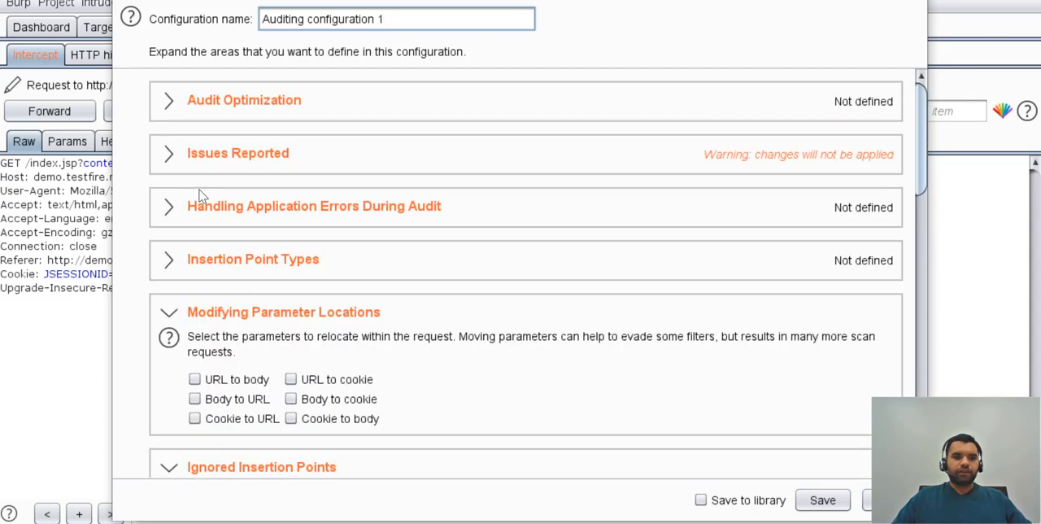
pyautogui.click(168, 99)
pyautogui.scroll(-5, 337, 209)
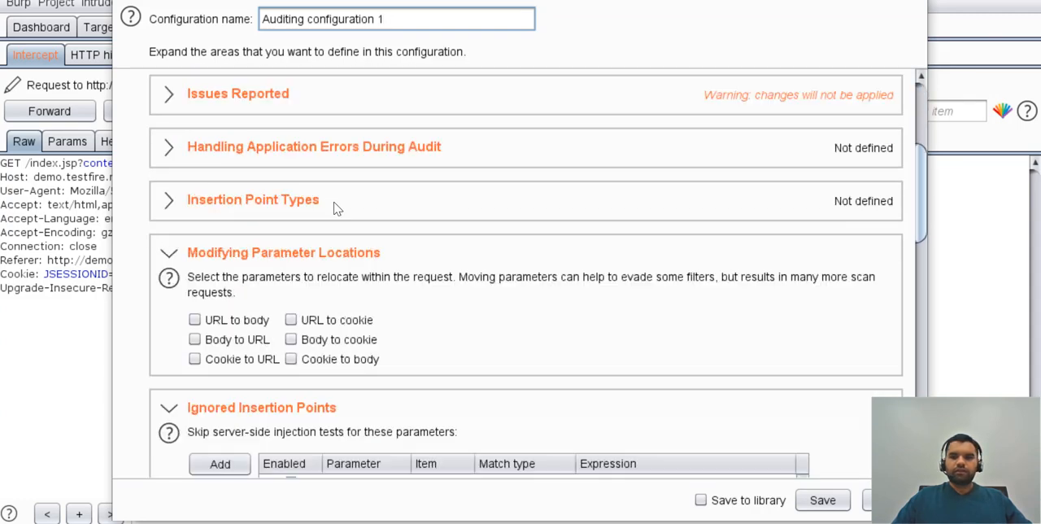
pyautogui.click(823, 499)
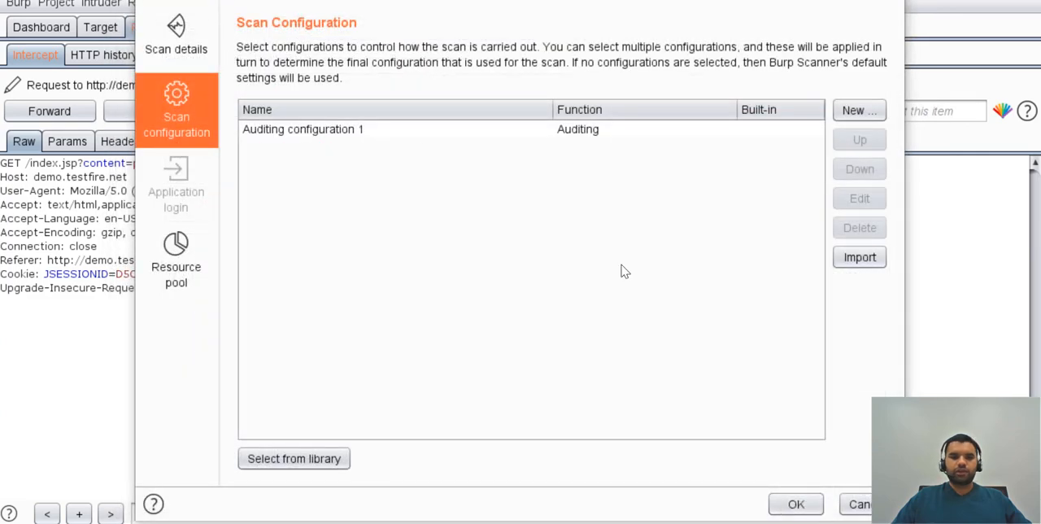
# Select the default resource pool, recheck the scan details, and launch the audit of index.jsp as a new task.
pyautogui.click(176, 268)
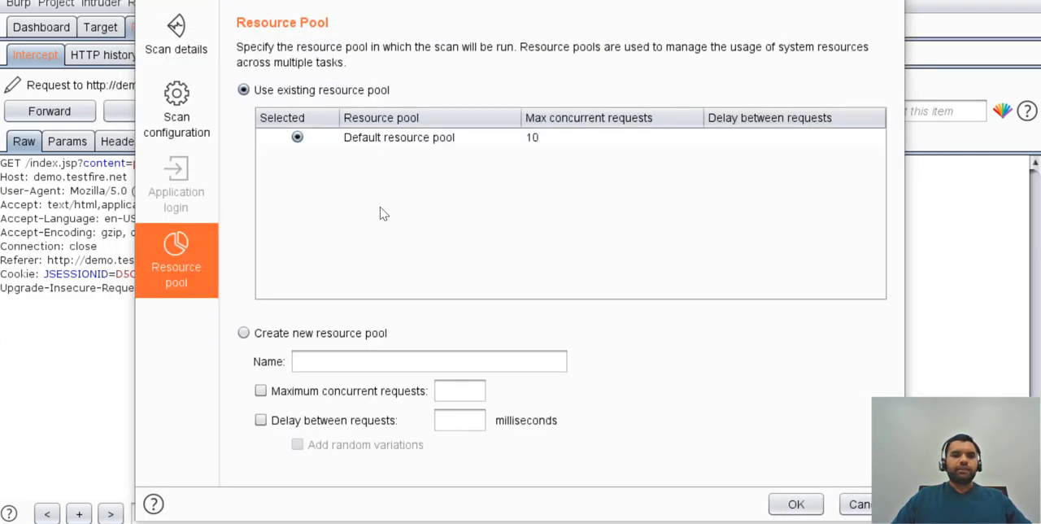
pyautogui.click(453, 138)
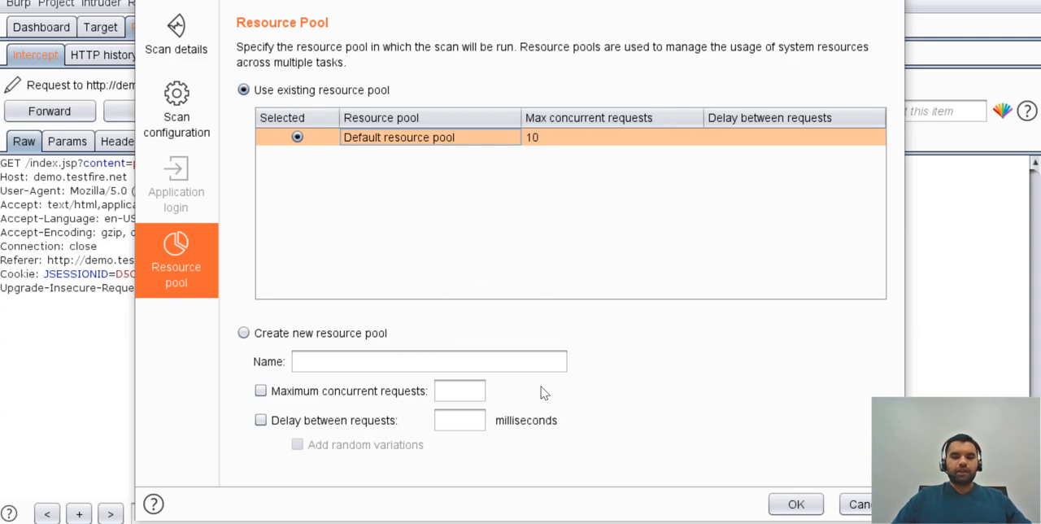
pyautogui.click(180, 39)
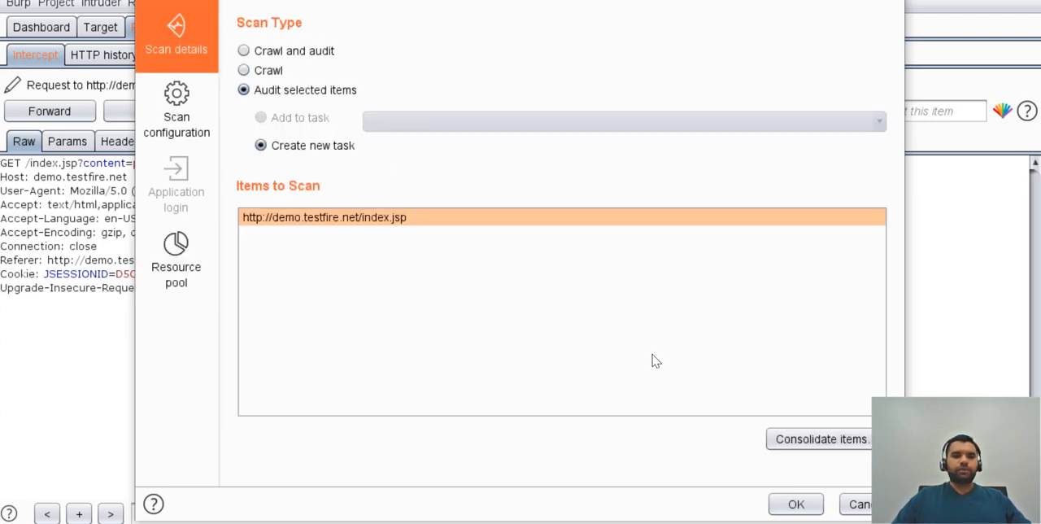
pyautogui.click(796, 505)
# Turn off request interception and view the new demo.testfire.net audit in the dashboard's task list.
pyautogui.click(248, 111)
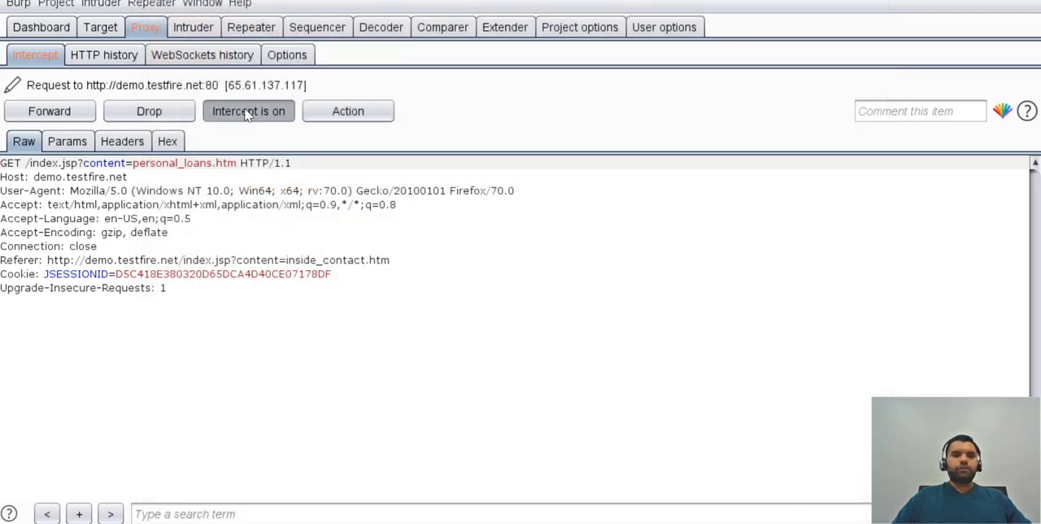
pyautogui.click(43, 26)
pyautogui.scroll(-3, 254, 222)
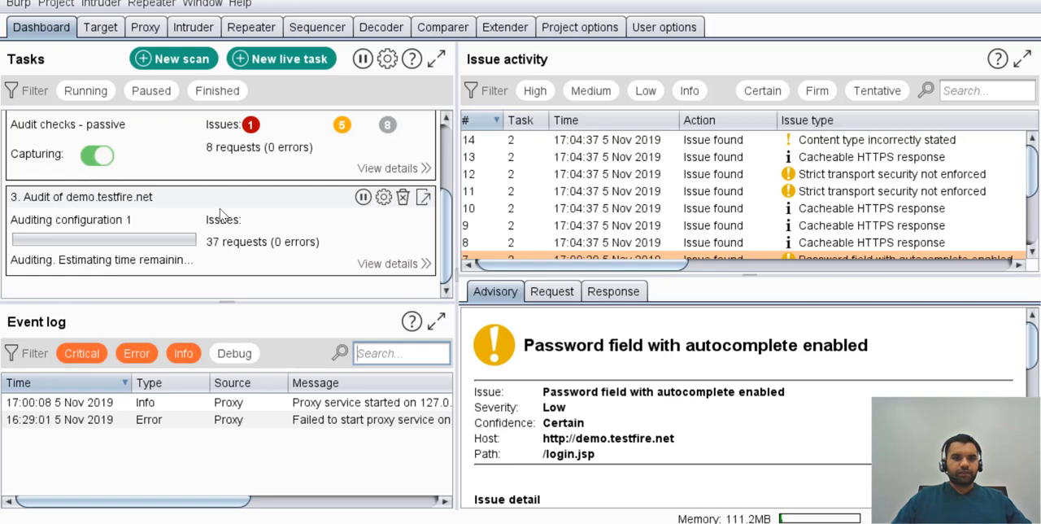
# Turn request interception on, switch to the browser, and open the personal Investments & Insurance page to capture its request.
pyautogui.click(113, 31)
pyautogui.click(145, 26)
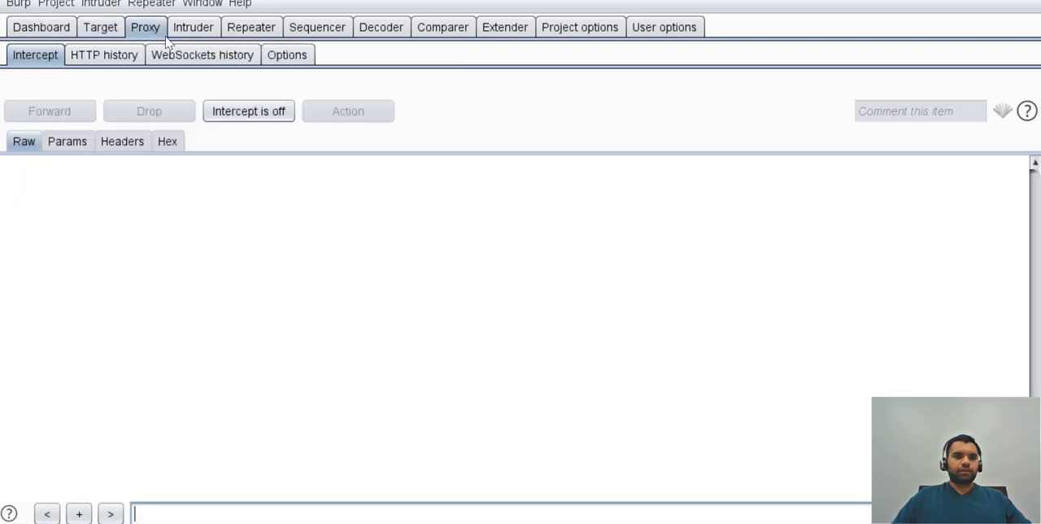
pyautogui.click(269, 111)
pyautogui.hotkey('alt', 'Tab')
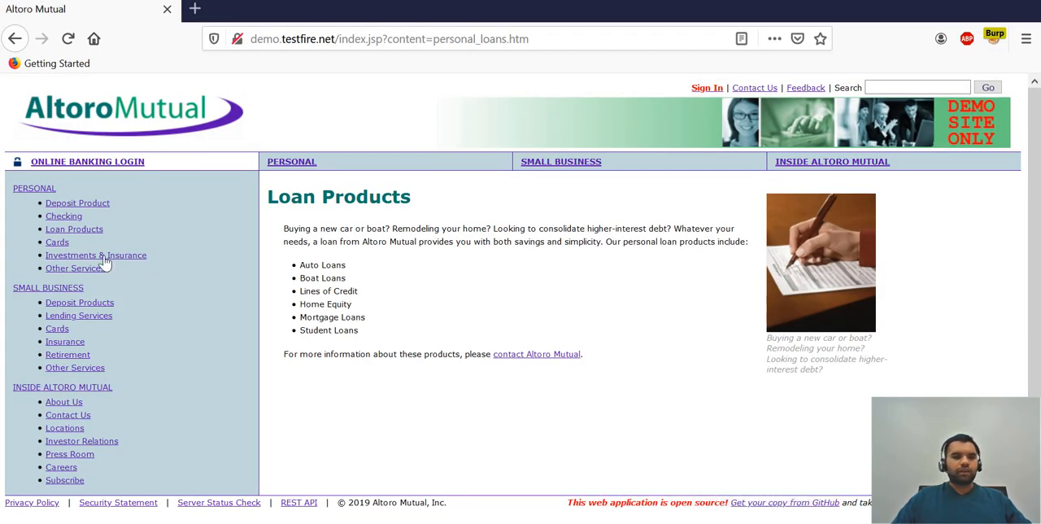
pyautogui.click(50, 255)
# Open the scan launcher for the intercepted personal_investments.htm request and start a new auditing configuration.
pyautogui.rightClick(323, 325)
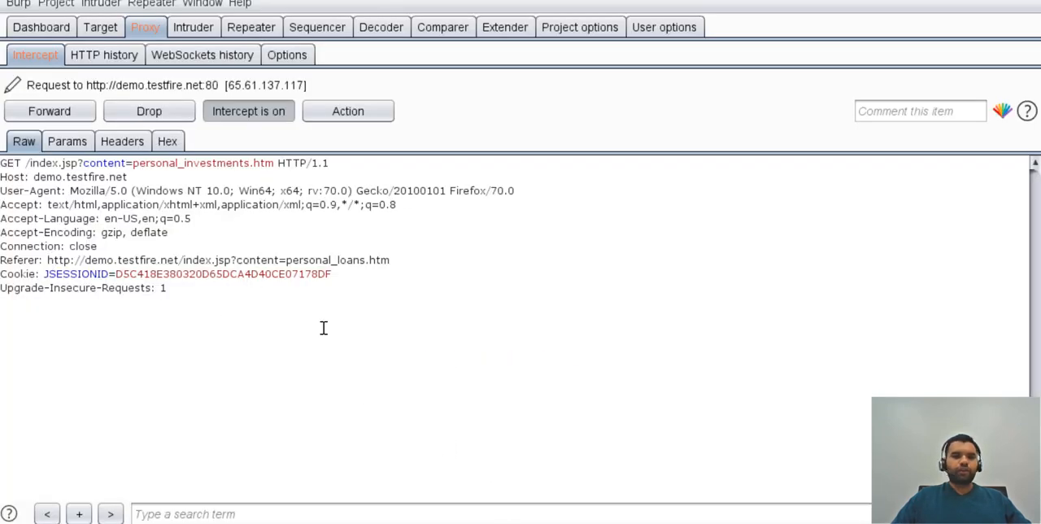
pyautogui.moveTo(486, 112)
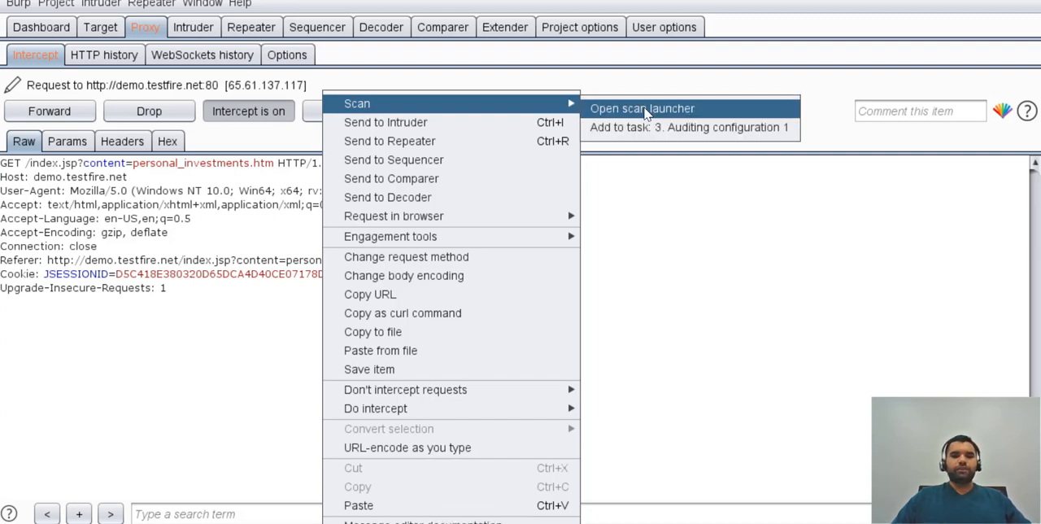
pyautogui.click(644, 109)
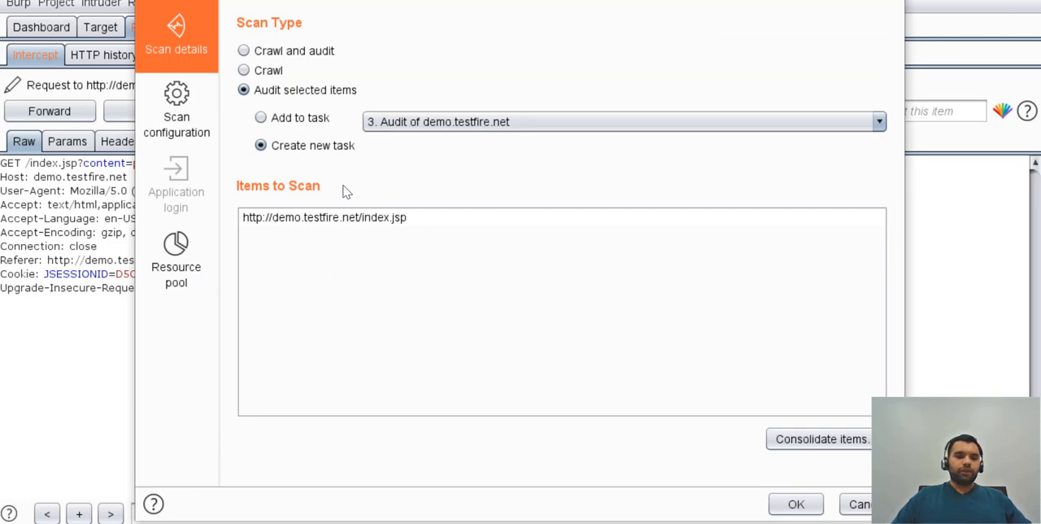
pyautogui.click(167, 134)
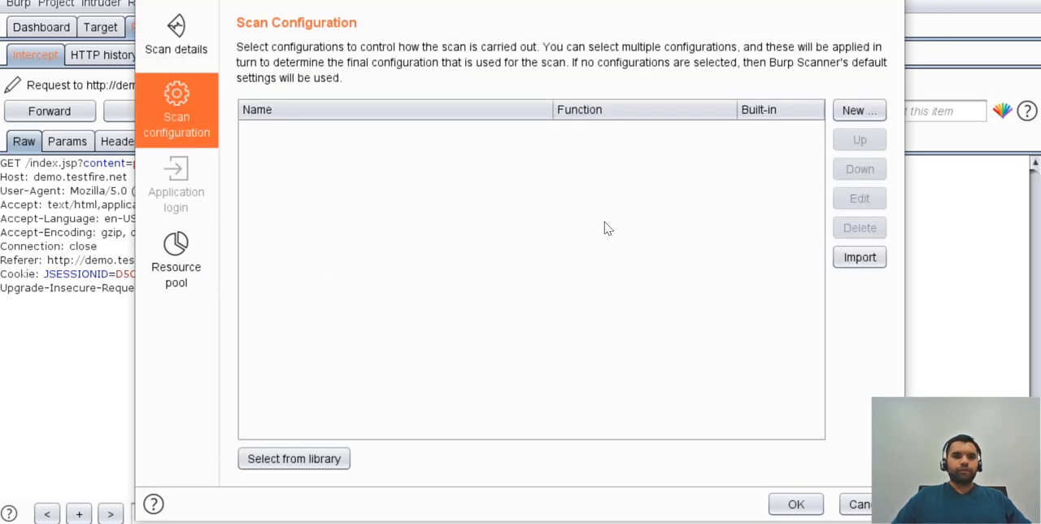
pyautogui.click(854, 112)
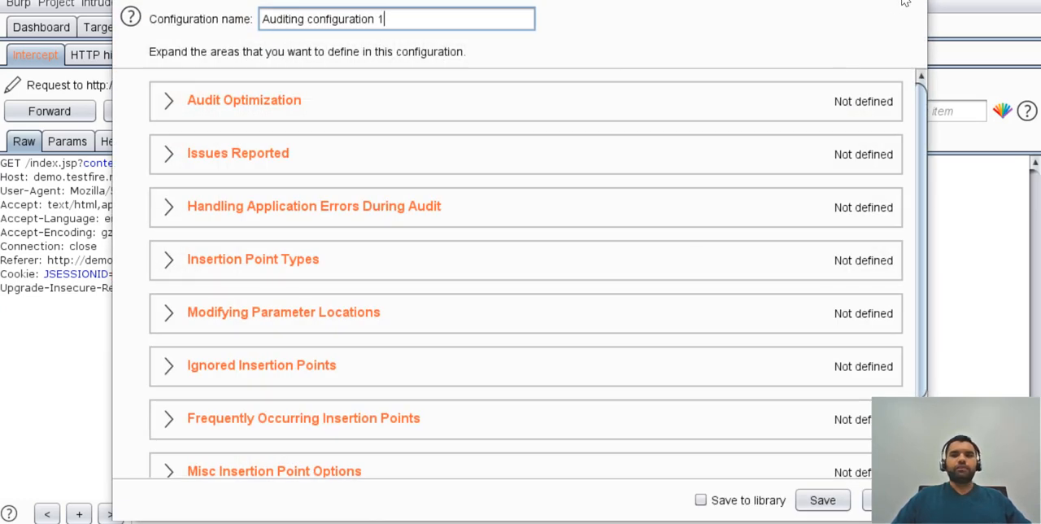
# Expand the Ignored Insertion Points and Insertion Point Types areas of the new configuration and look through their settings.
pyautogui.scroll(-2, 583, 340)
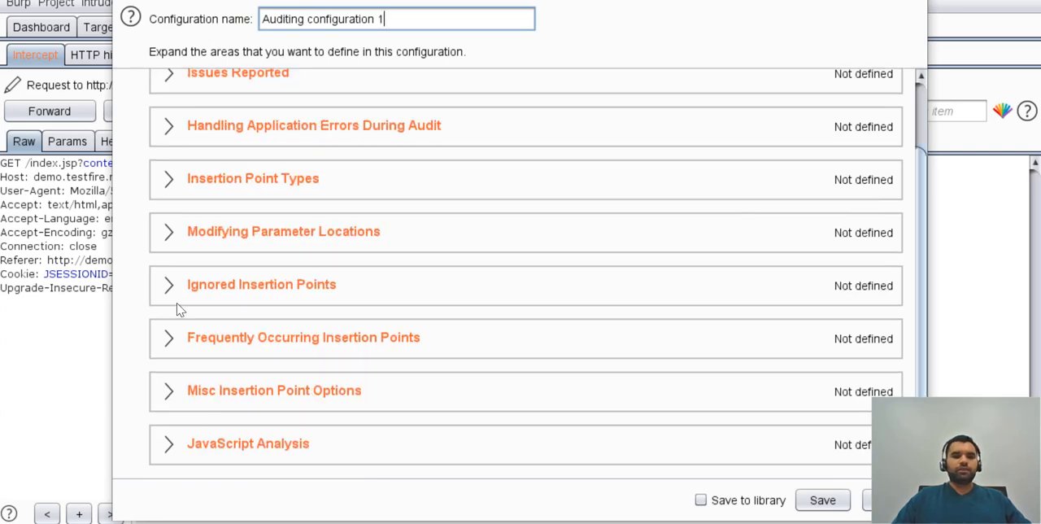
pyautogui.scroll(1, 179, 309)
pyautogui.scroll(-1, 178, 306)
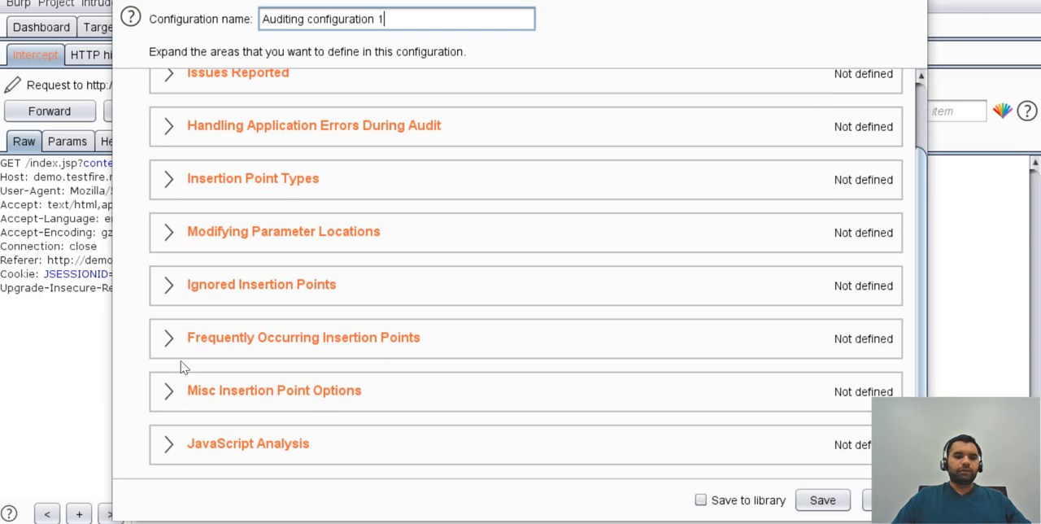
pyautogui.click(169, 286)
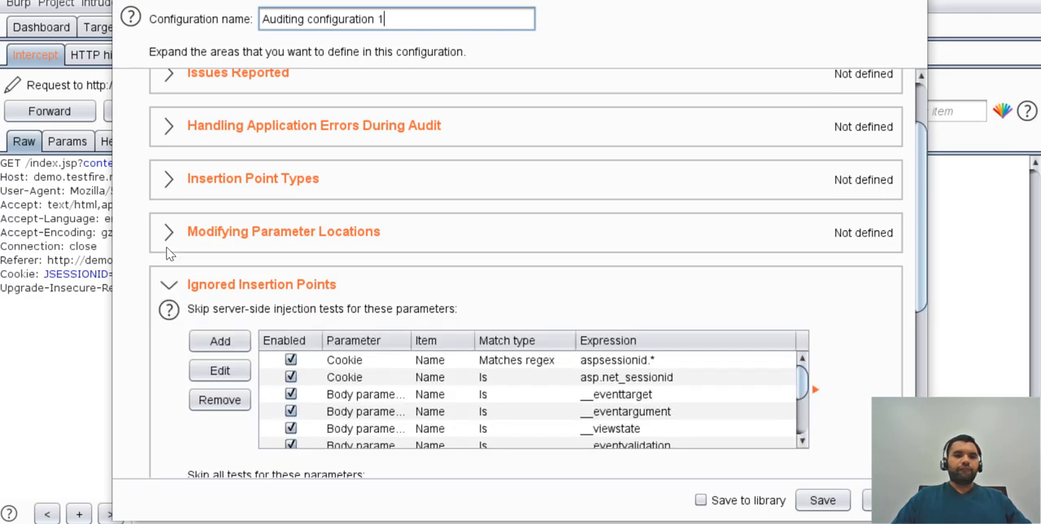
pyautogui.click(169, 180)
pyautogui.scroll(2, 169, 183)
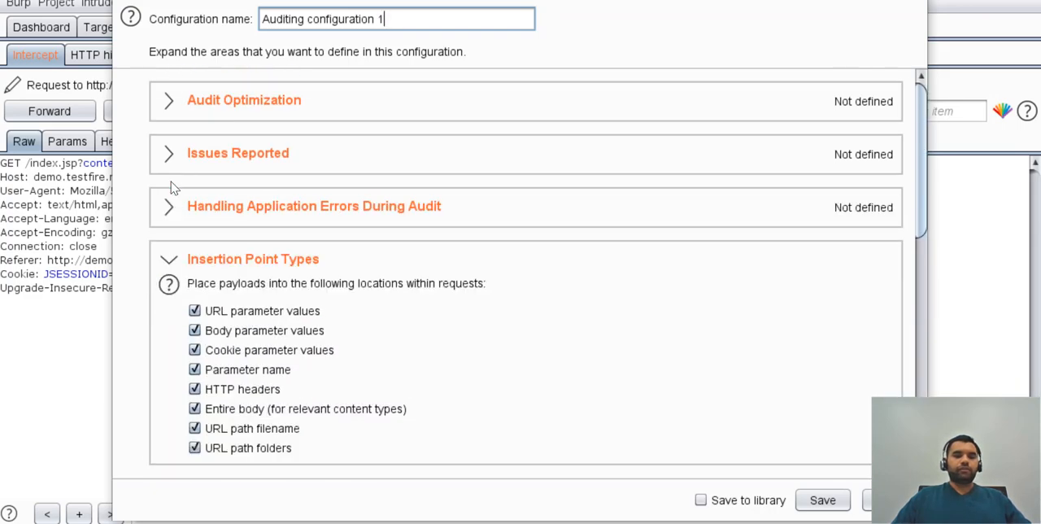
pyautogui.scroll(-12, 169, 183)
pyautogui.scroll(3, 169, 244)
pyautogui.scroll(-3, 169, 281)
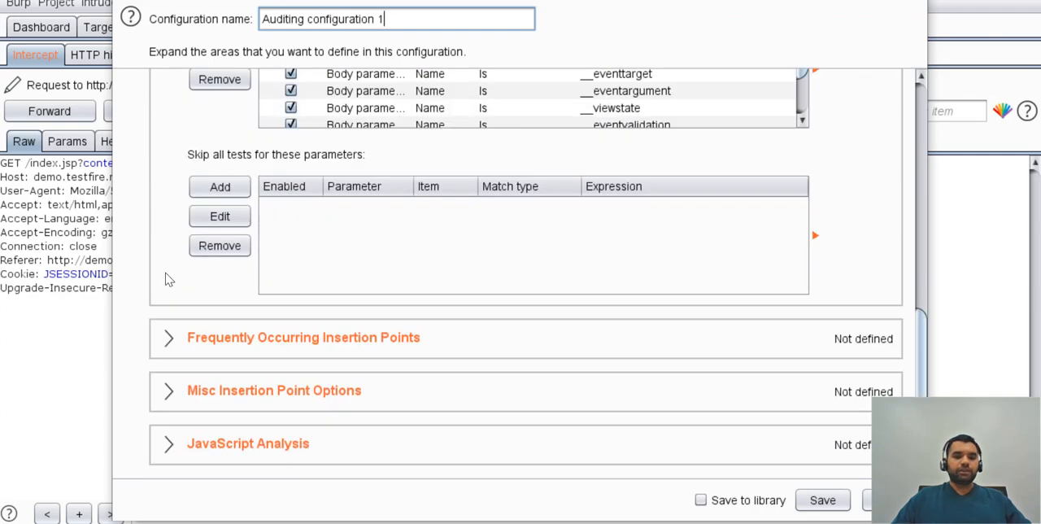
# Expand the Misc Insertion Point Options and Frequently Occurring Insertion Points areas of the configuration.
pyautogui.click(168, 391)
pyautogui.click(172, 335)
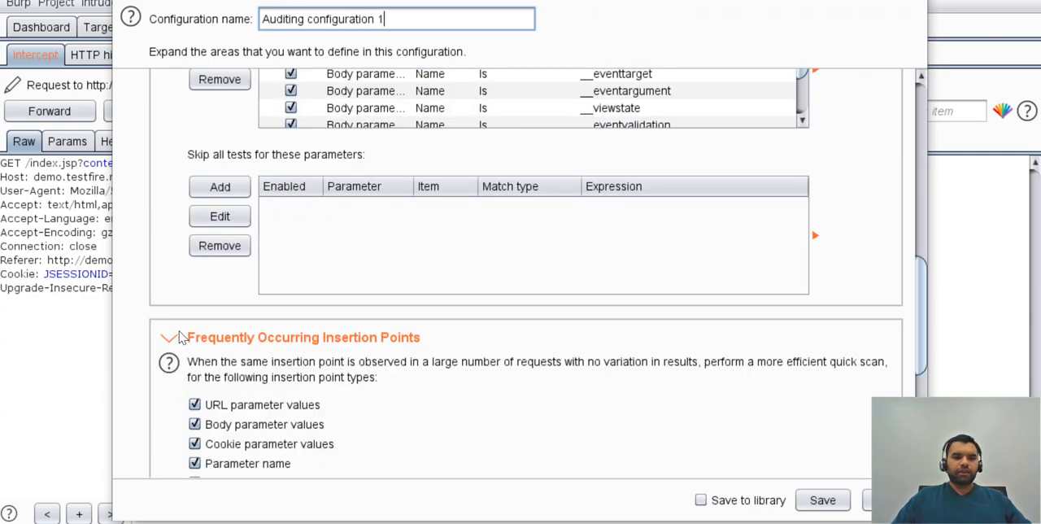
pyautogui.scroll(-2, 180, 337)
pyautogui.scroll(-5, 179, 334)
pyautogui.scroll(15, 179, 333)
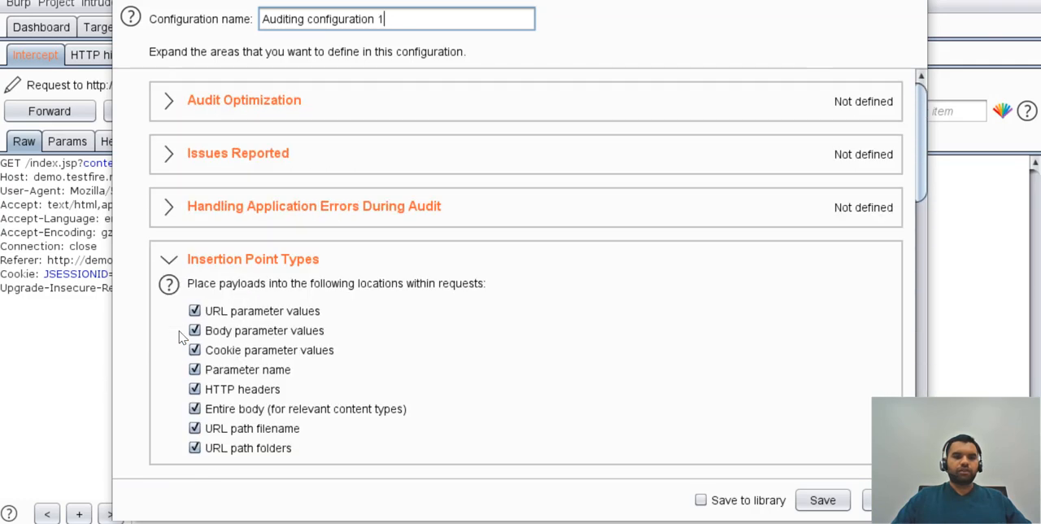
# Check the Audit Optimization settings and collapse them, and expand Issues Reported to look through its issue list.
pyautogui.click(171, 101)
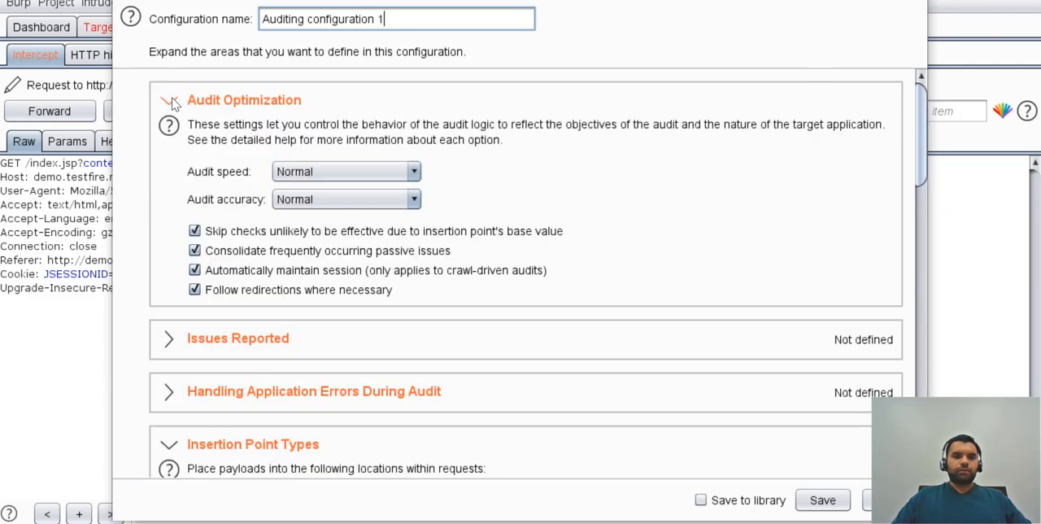
pyautogui.click(172, 101)
pyautogui.click(168, 152)
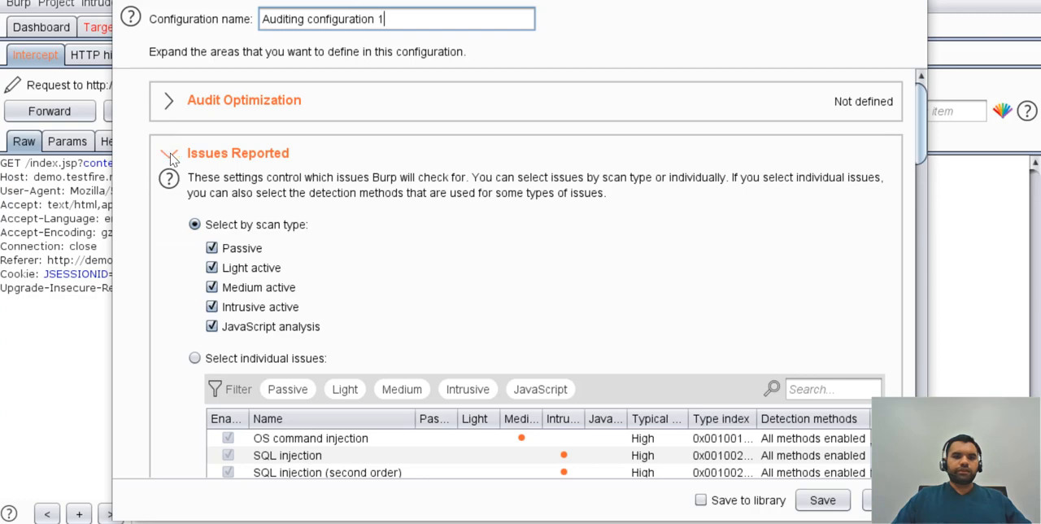
pyautogui.scroll(-3, 322, 303)
pyautogui.scroll(-1, 321, 302)
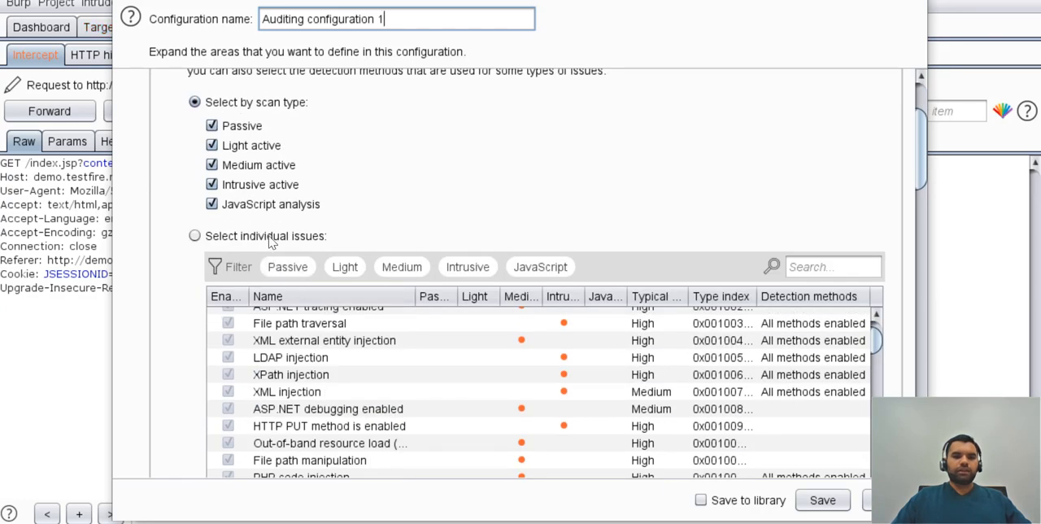
# Switch Issues Reported to individual issues filtered by Light, save the configuration, and launch the audit.
pyautogui.click(195, 235)
pyautogui.click(349, 268)
pyautogui.click(825, 502)
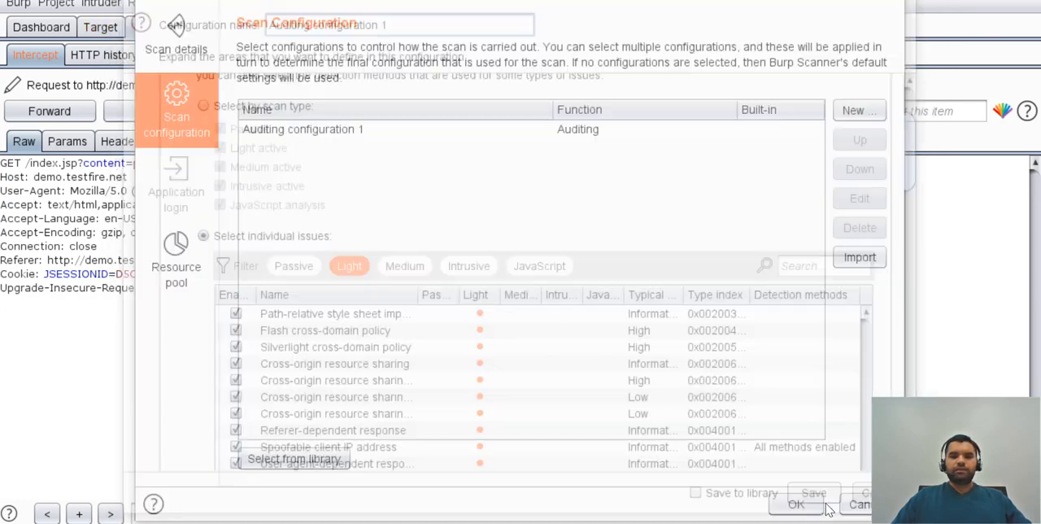
pyautogui.click(794, 503)
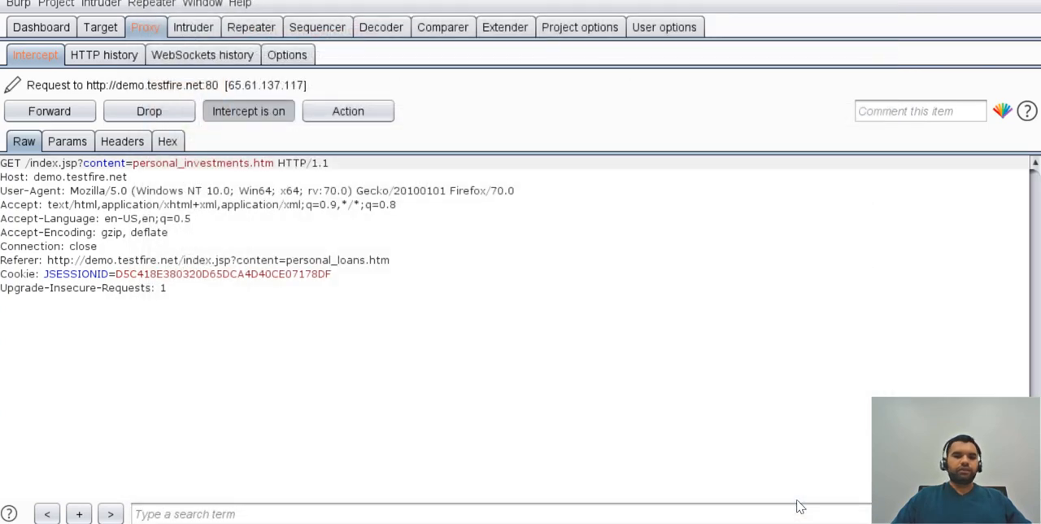
# Disable request interception and return to the dashboard to find the second demo.testfire.net audit task.
pyautogui.click(260, 118)
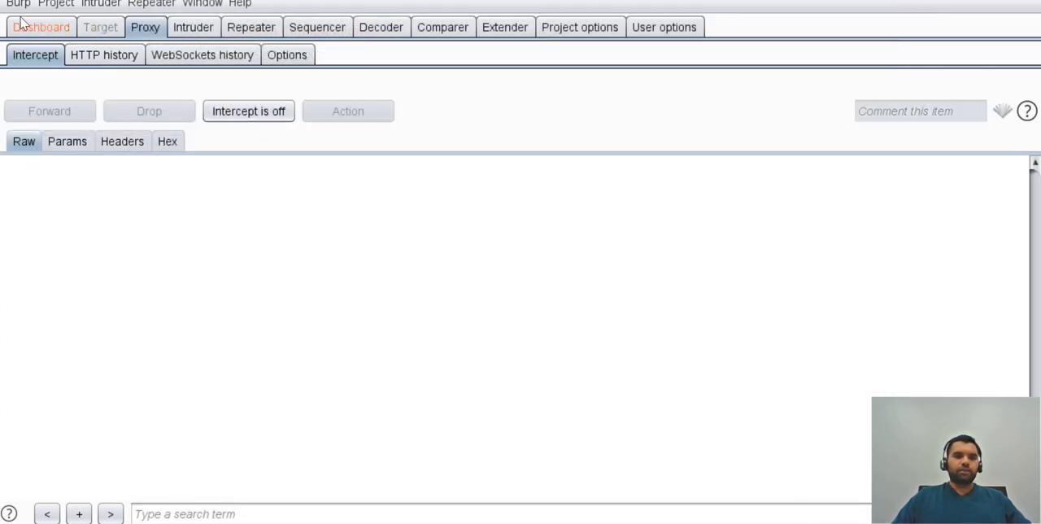
pyautogui.click(25, 30)
pyautogui.scroll(-2, 268, 234)
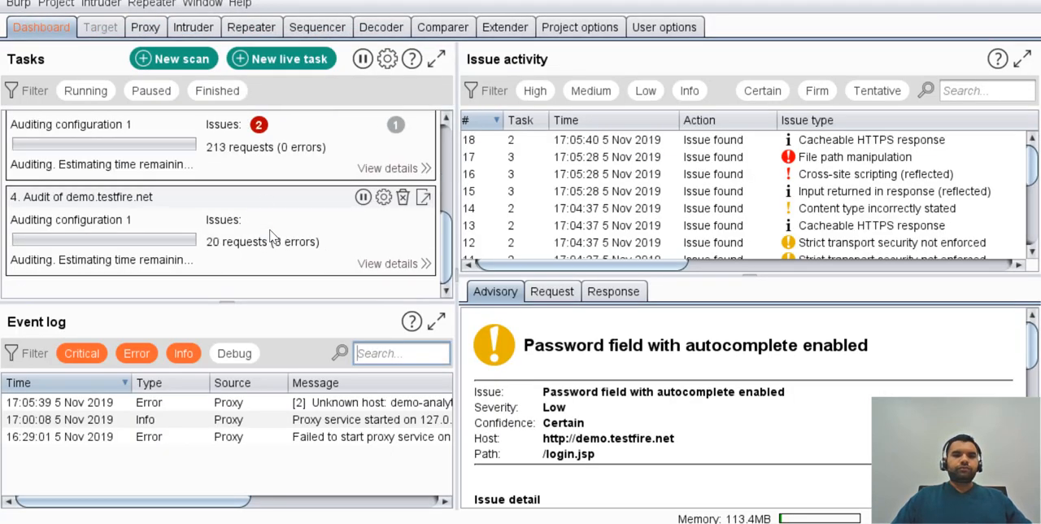
# Open the details of audit task 3, view its audit items, widen the Active phases column, and select the /index.jsp item.
pyautogui.click(383, 168)
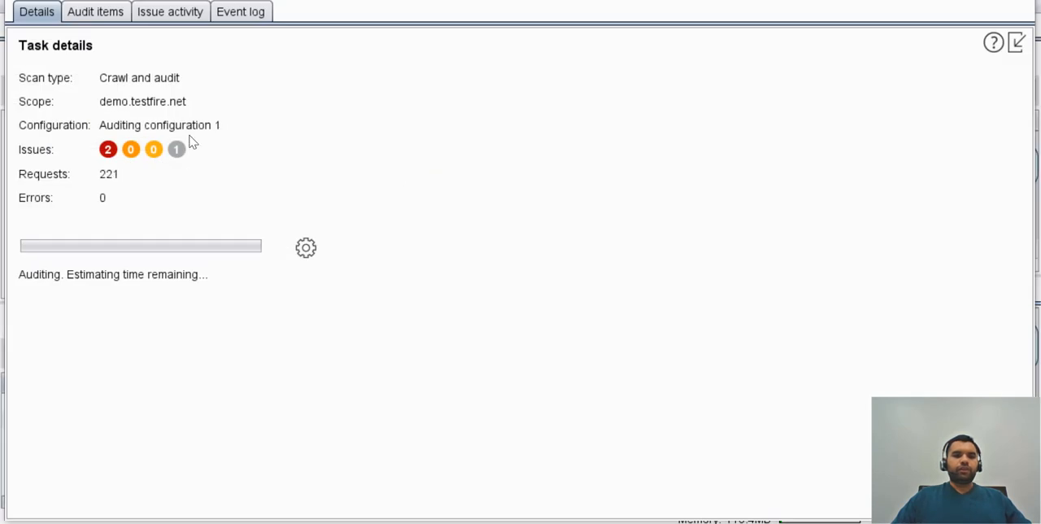
pyautogui.click(96, 13)
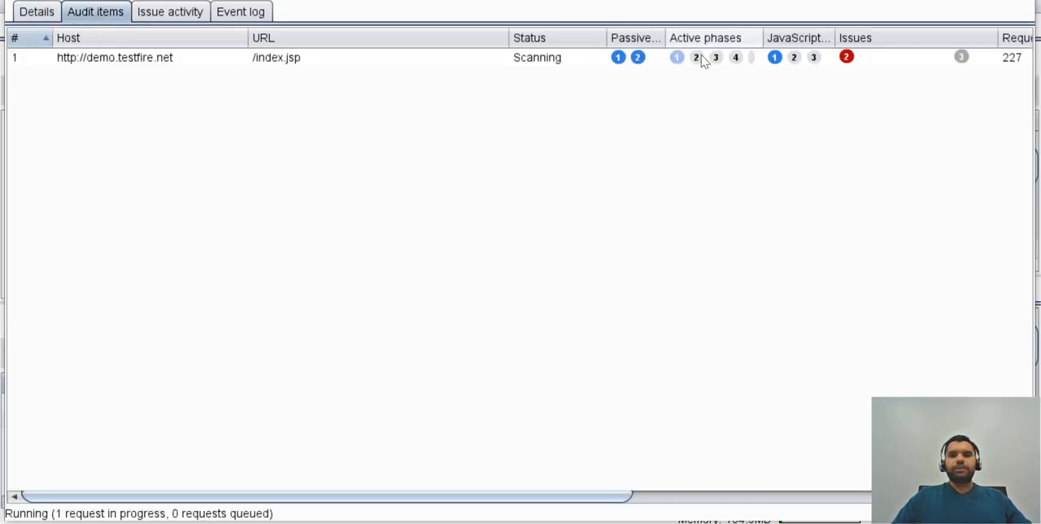
pyautogui.moveTo(763, 36); pyautogui.dragTo(776, 35)
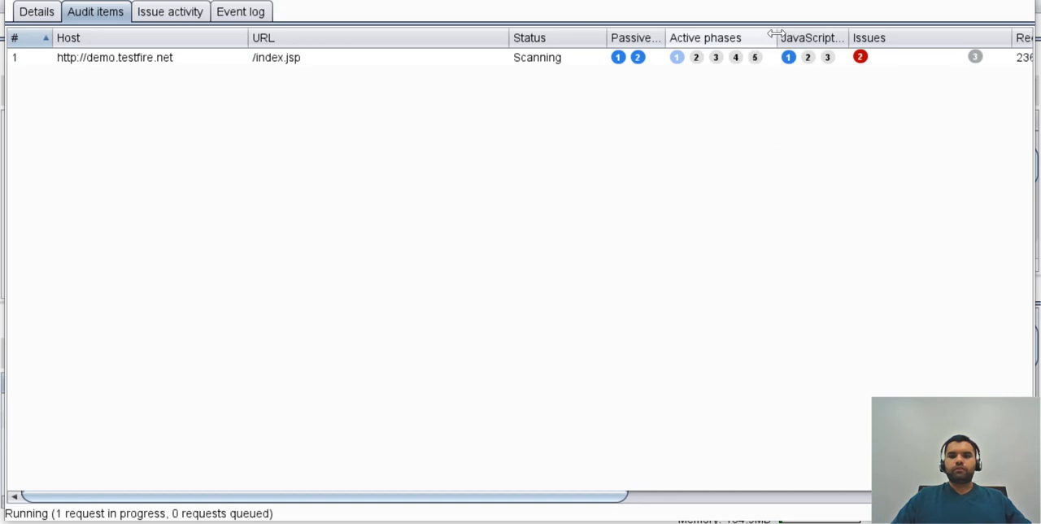
pyautogui.click(867, 66)
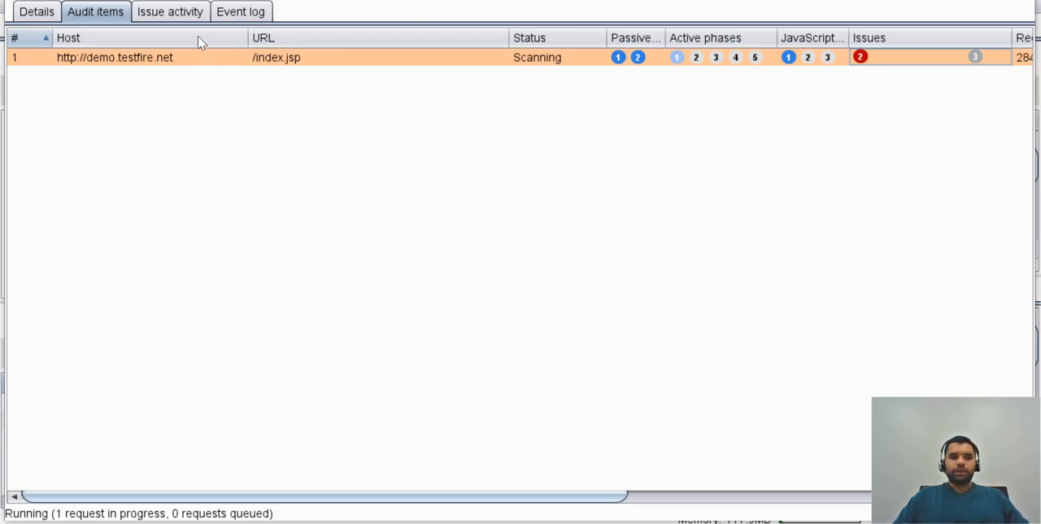
# Review the issue activity, audit items, event log and details of audit task 3, and close its window.
pyautogui.click(195, 12)
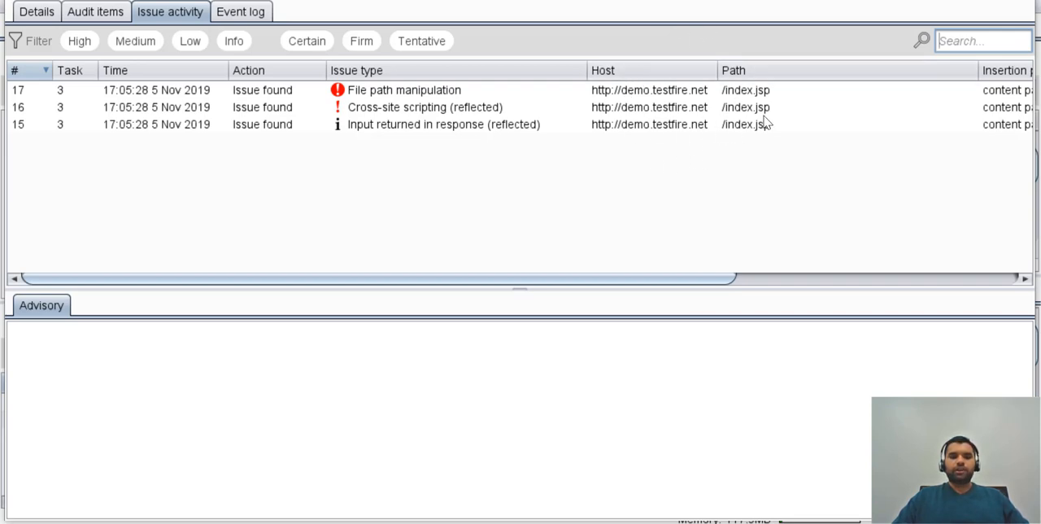
pyautogui.click(101, 12)
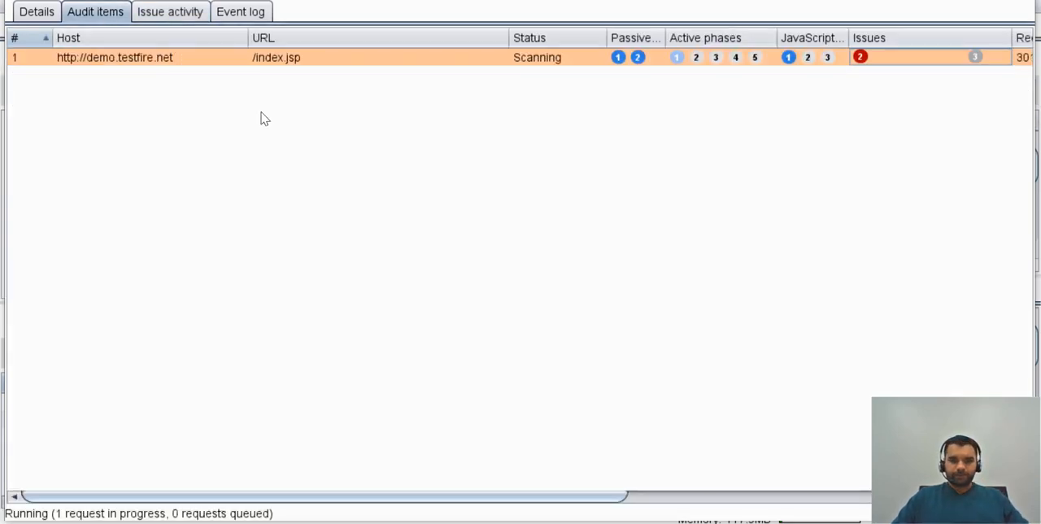
pyautogui.click(241, 10)
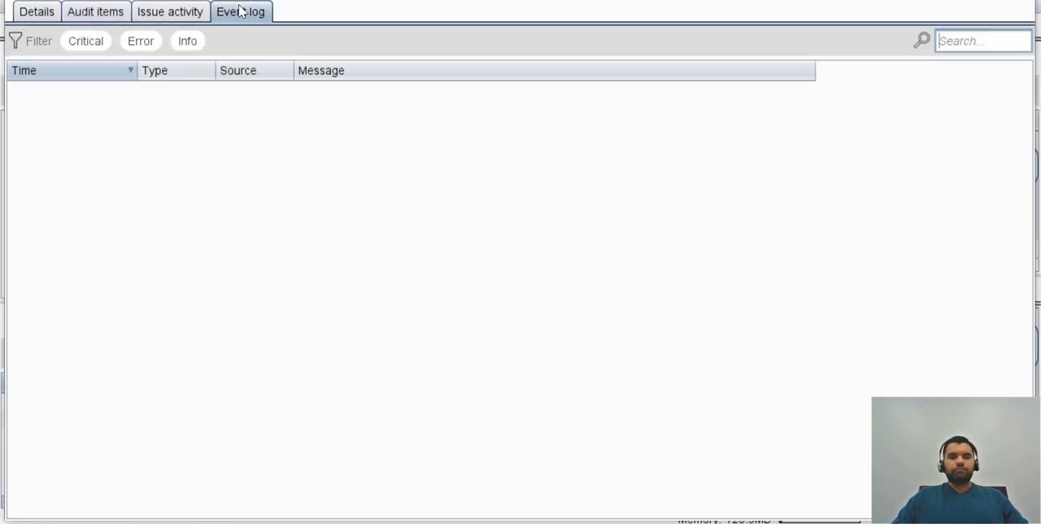
pyautogui.click(187, 13)
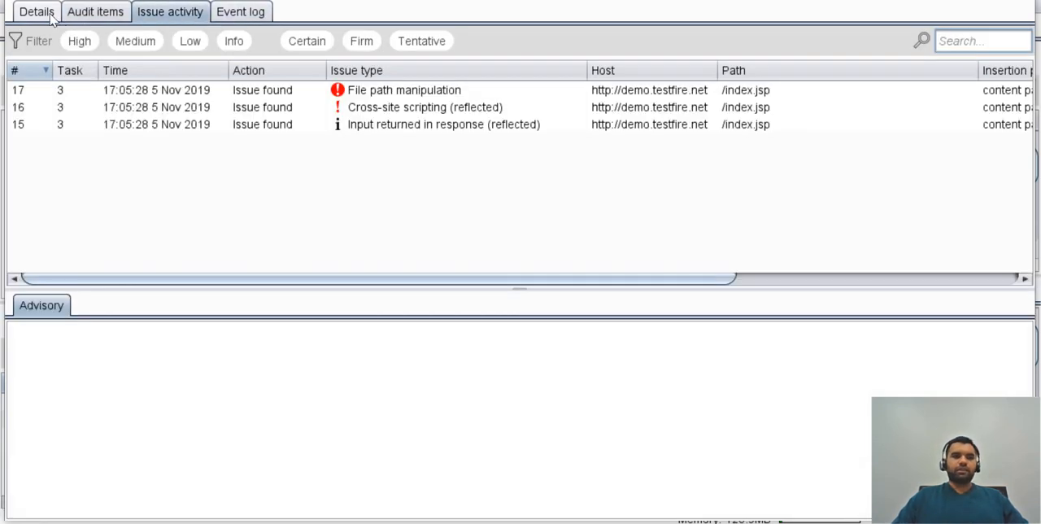
pyautogui.click(49, 15)
pyautogui.click(1002, 1)
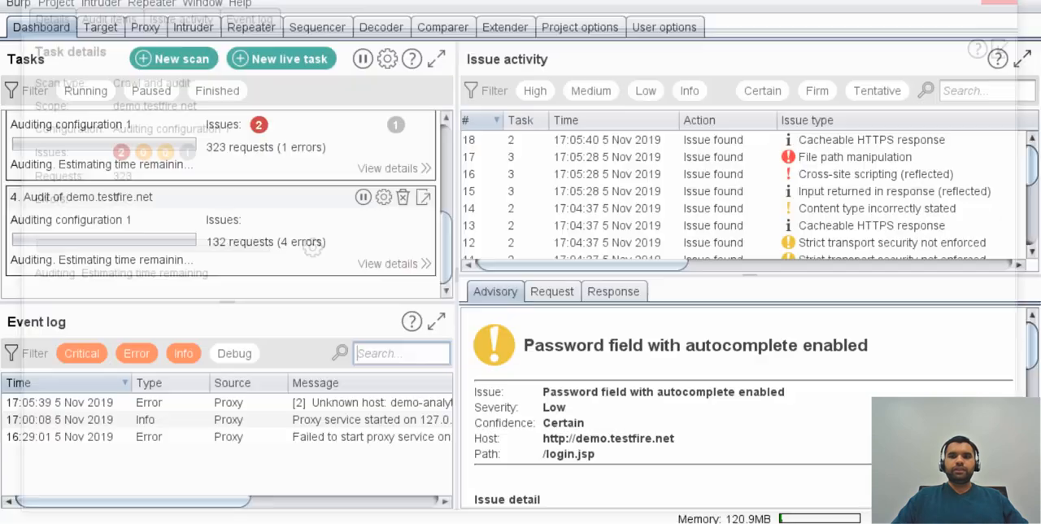
# Open a new scan, view the username and password fields for new application login credentials, and cancel the credentials form.
pyautogui.click(180, 59)
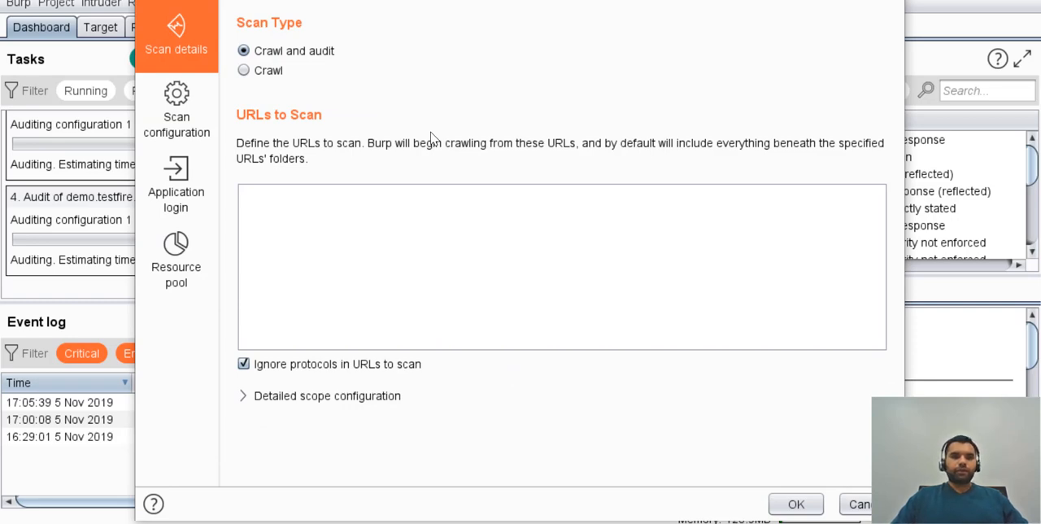
pyautogui.click(161, 193)
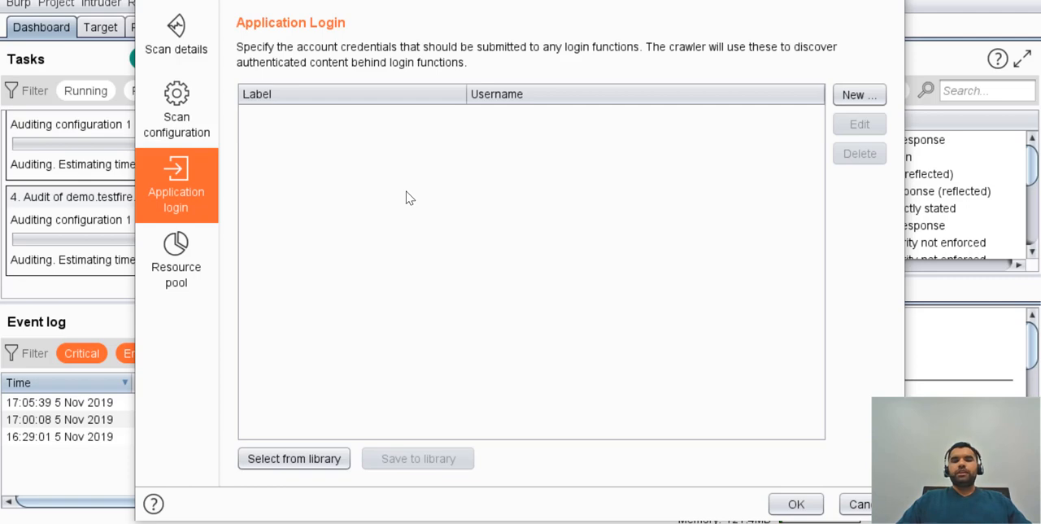
pyautogui.click(860, 94)
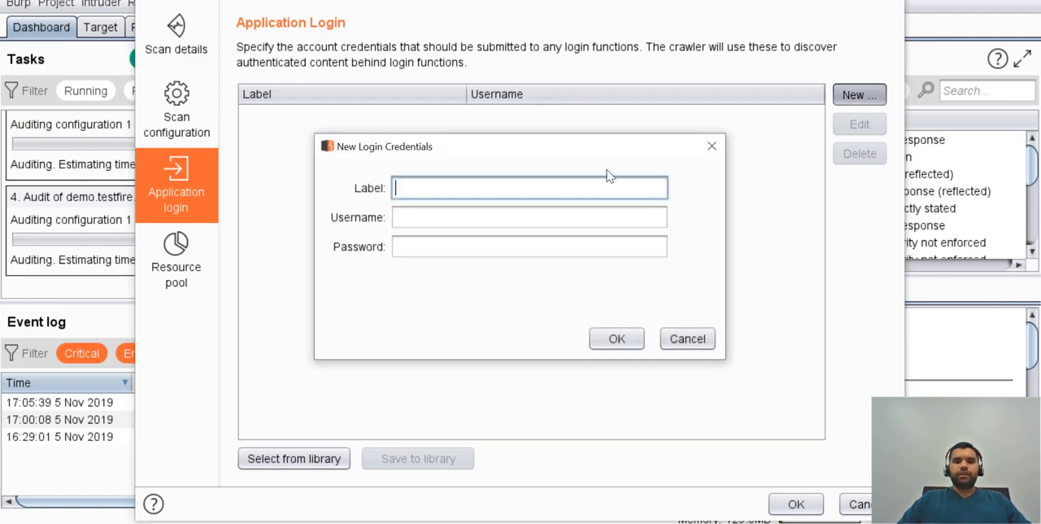
pyautogui.click(480, 216)
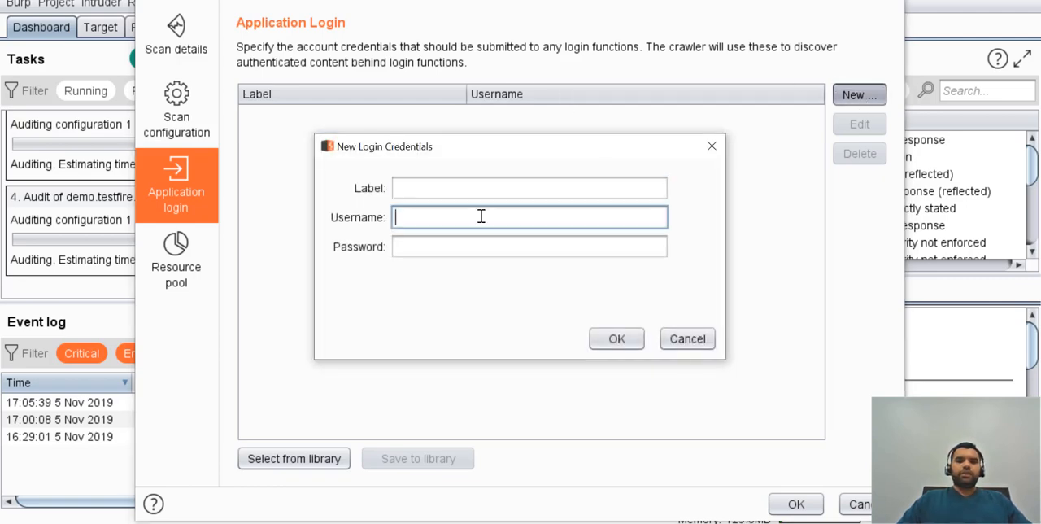
pyautogui.click(470, 246)
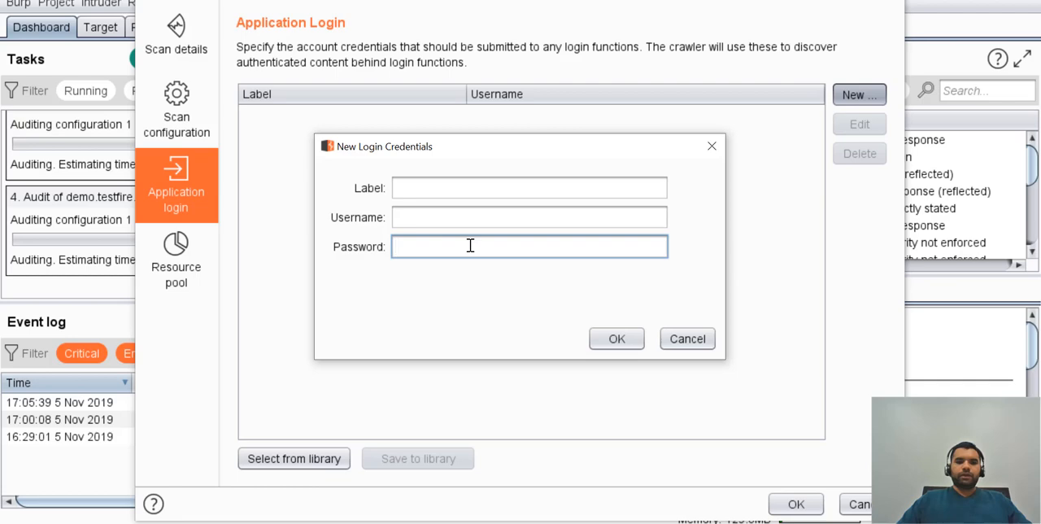
pyautogui.click(699, 346)
# View the saved application logins in the configuration library and cancel the new scan.
pyautogui.click(309, 461)
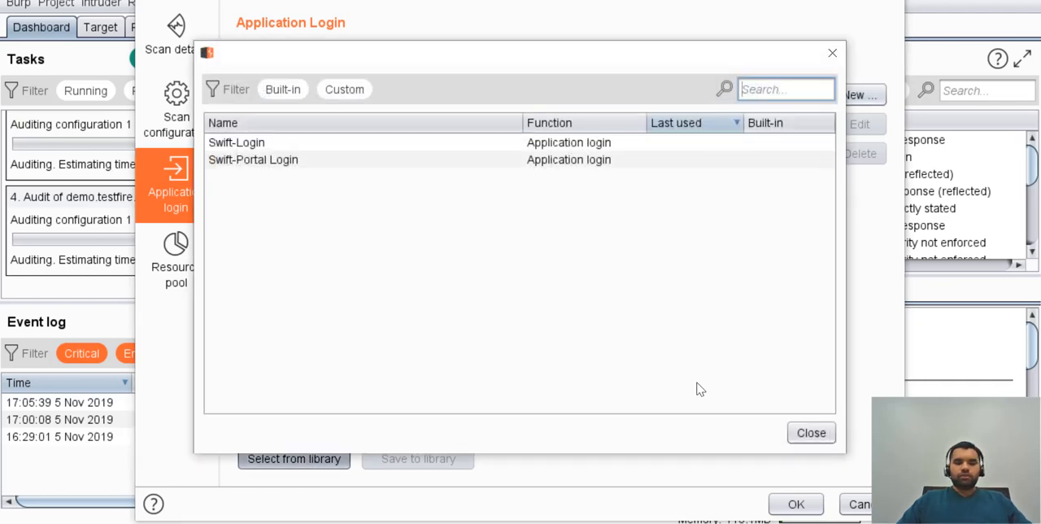
pyautogui.click(810, 432)
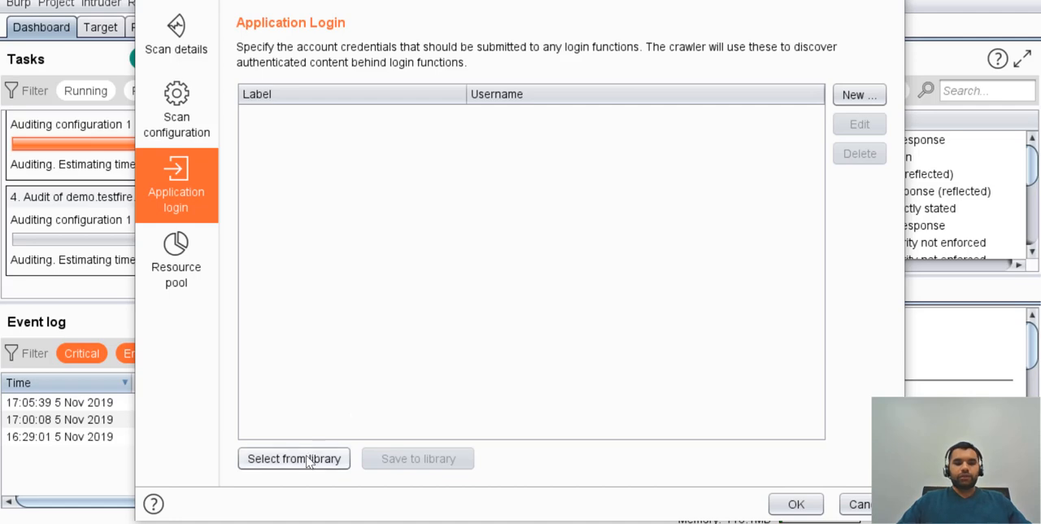
pyautogui.click(858, 504)
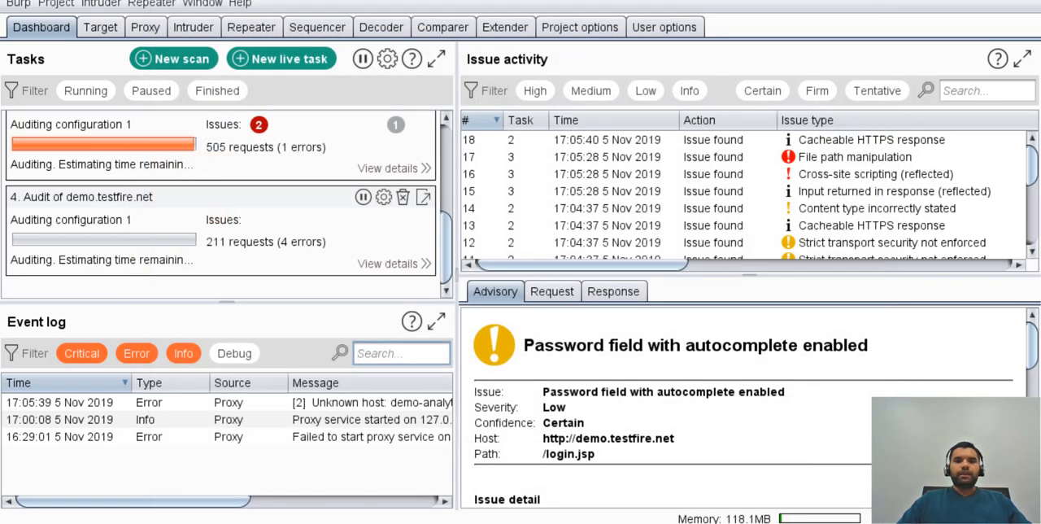
# Add the session handling rule "Rule 1" to the project options with a "Check session is valid" action, accepting it without any in-scope URLs.
pyautogui.click(579, 27)
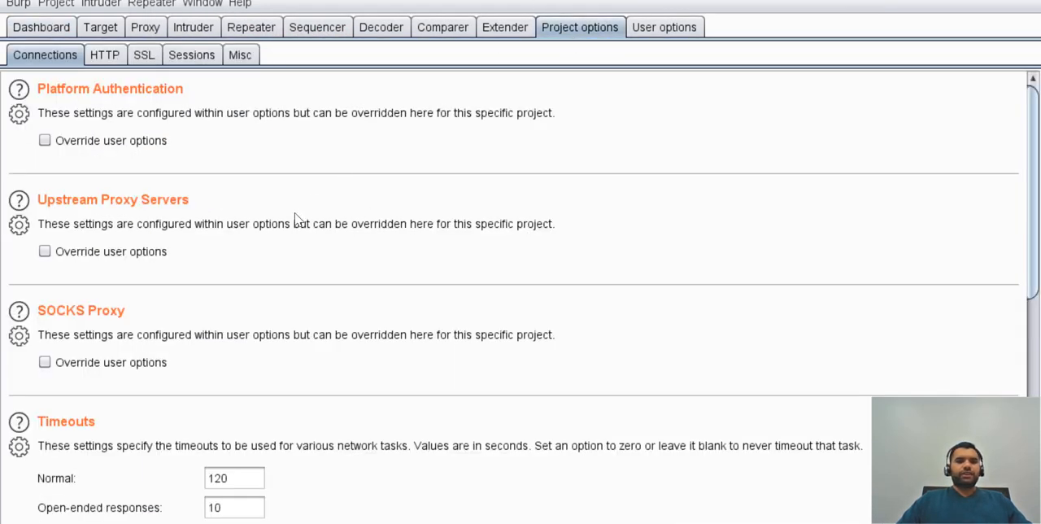
pyautogui.click(231, 59)
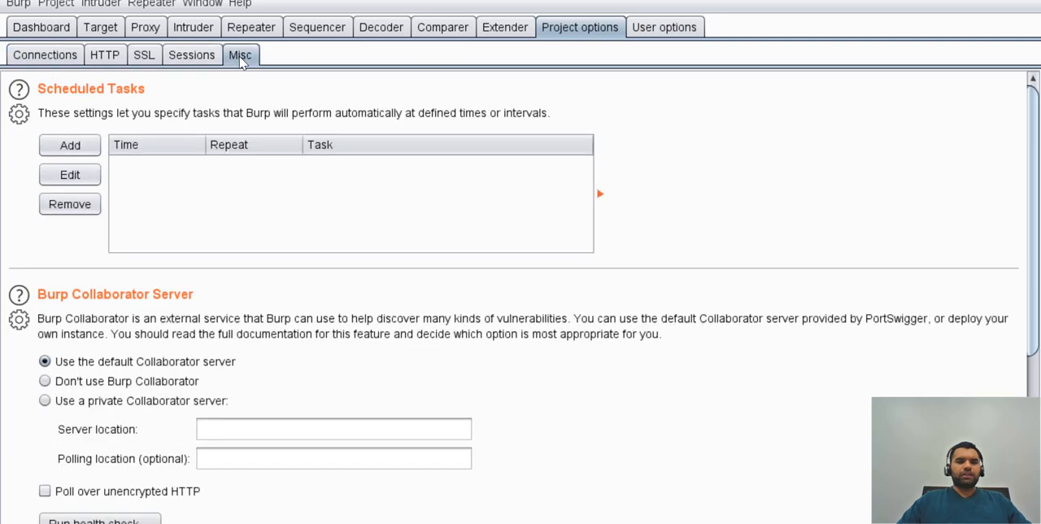
pyautogui.click(205, 60)
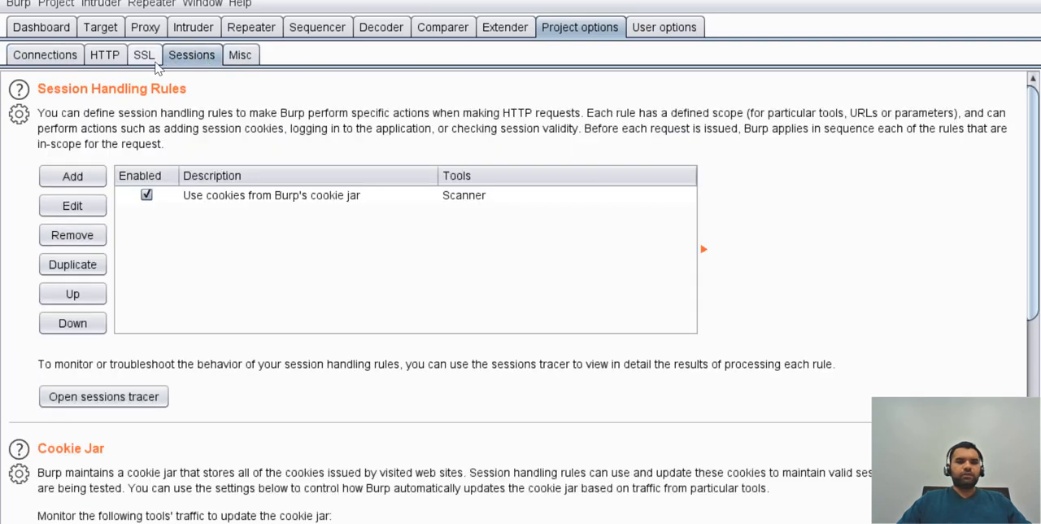
pyautogui.click(73, 180)
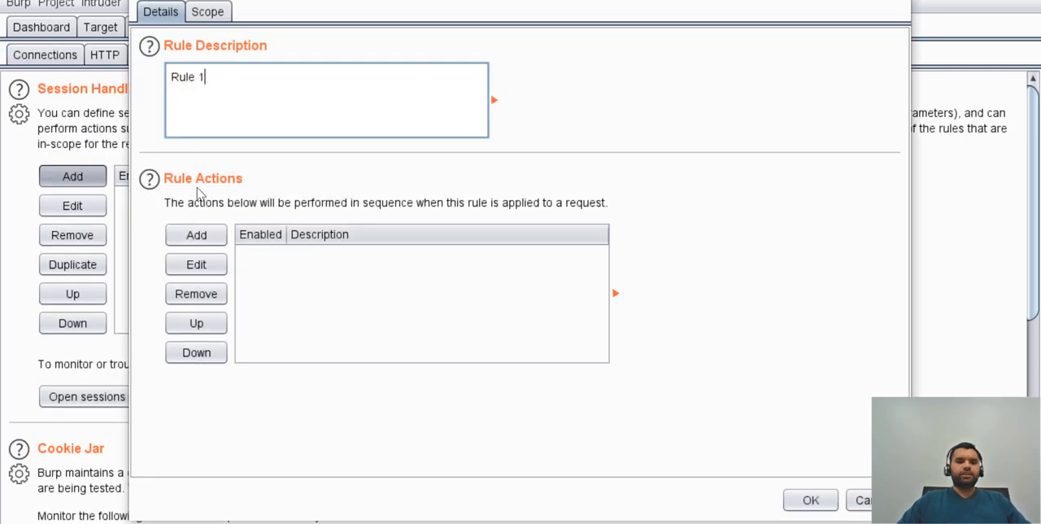
pyautogui.click(194, 236)
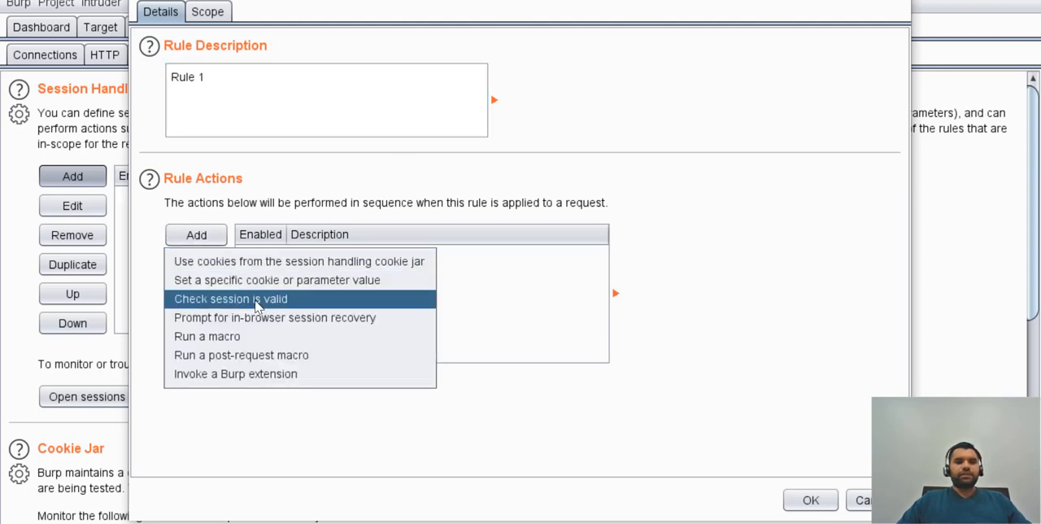
pyautogui.click(254, 298)
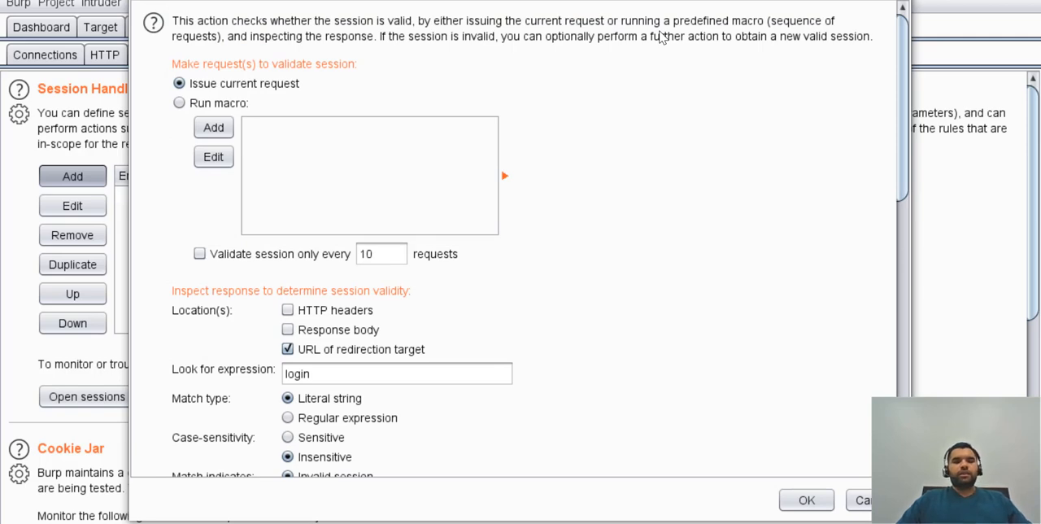
pyautogui.click(901, 0)
pyautogui.click(810, 500)
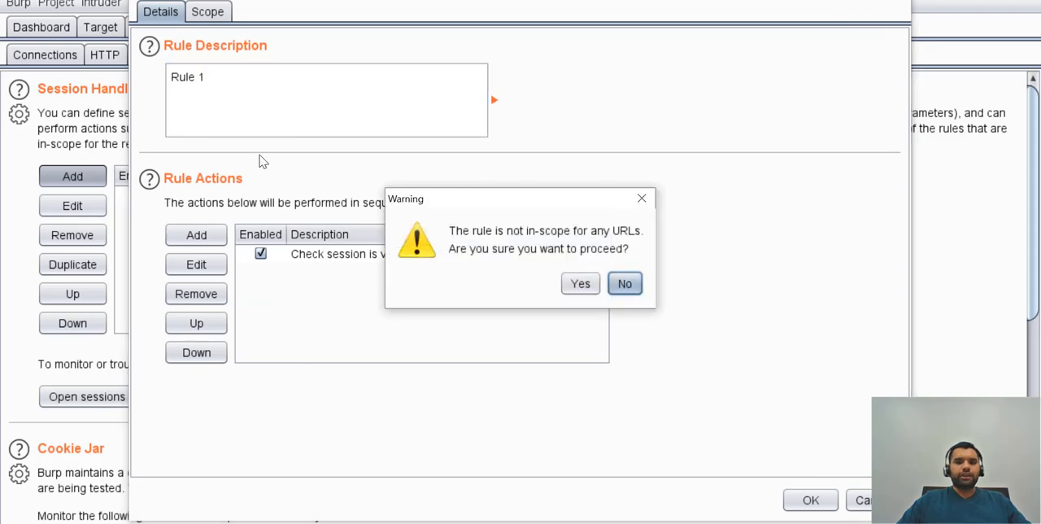
pyautogui.click(572, 284)
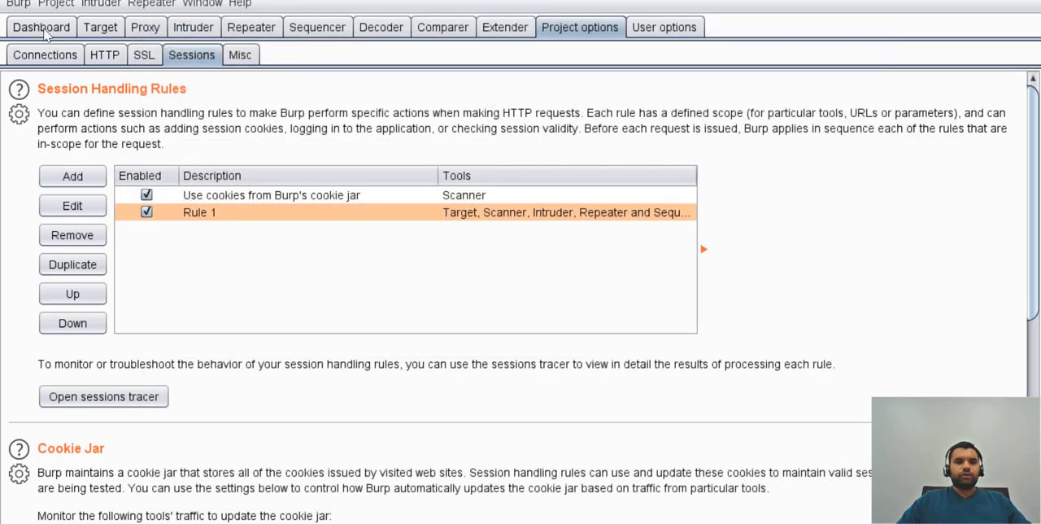
# Open a new scan from the dashboard and look at its scan configuration types and resource pool settings.
pyautogui.click(42, 29)
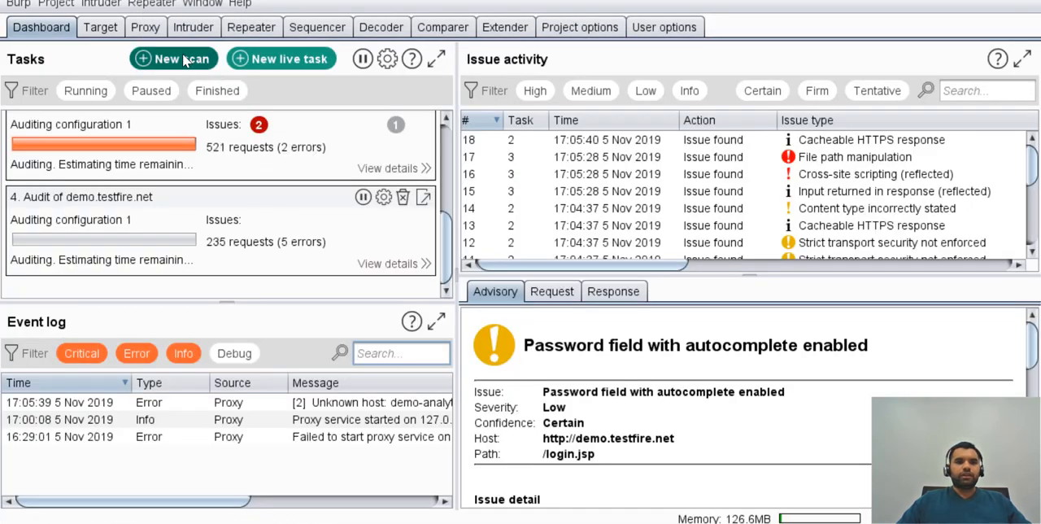
pyautogui.click(186, 60)
pyautogui.click(188, 114)
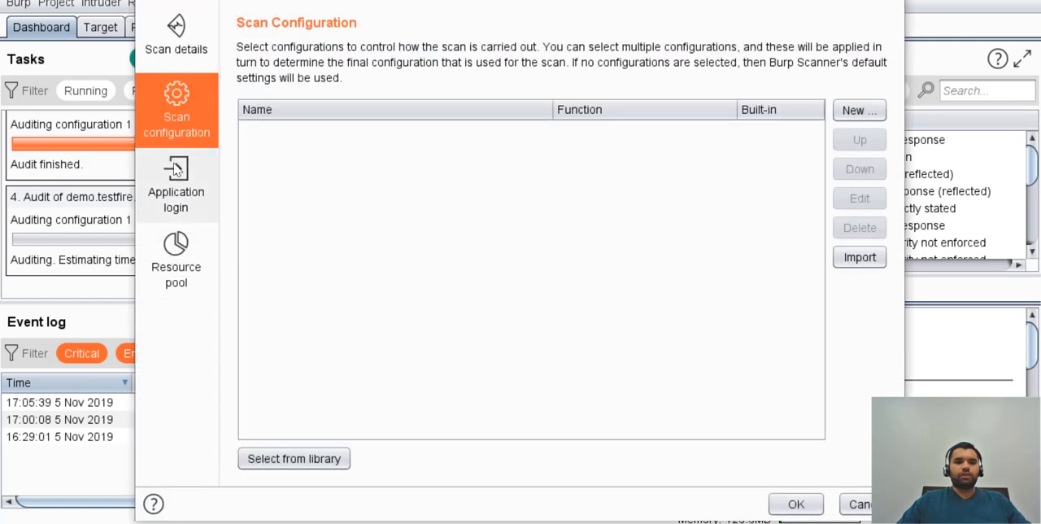
pyautogui.click(862, 111)
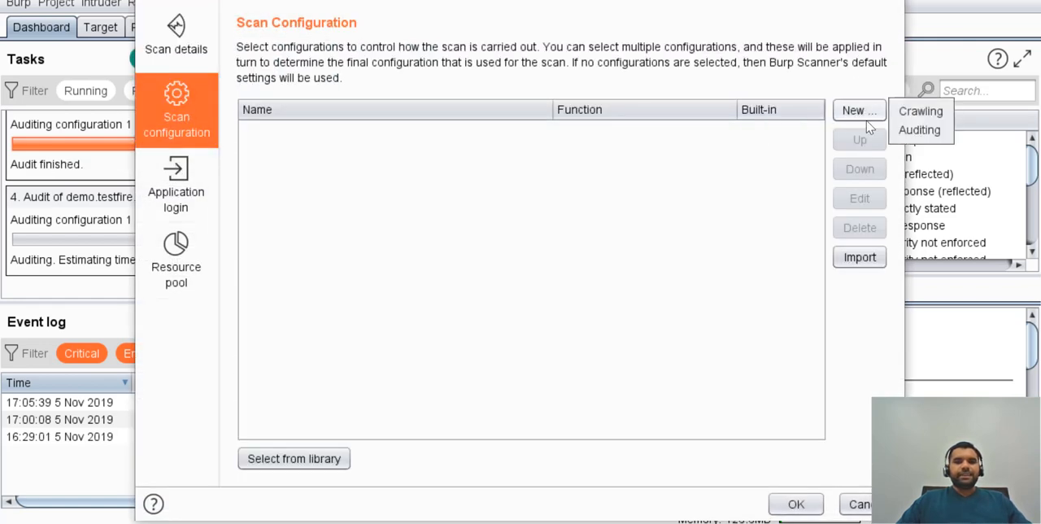
pyautogui.click(185, 249)
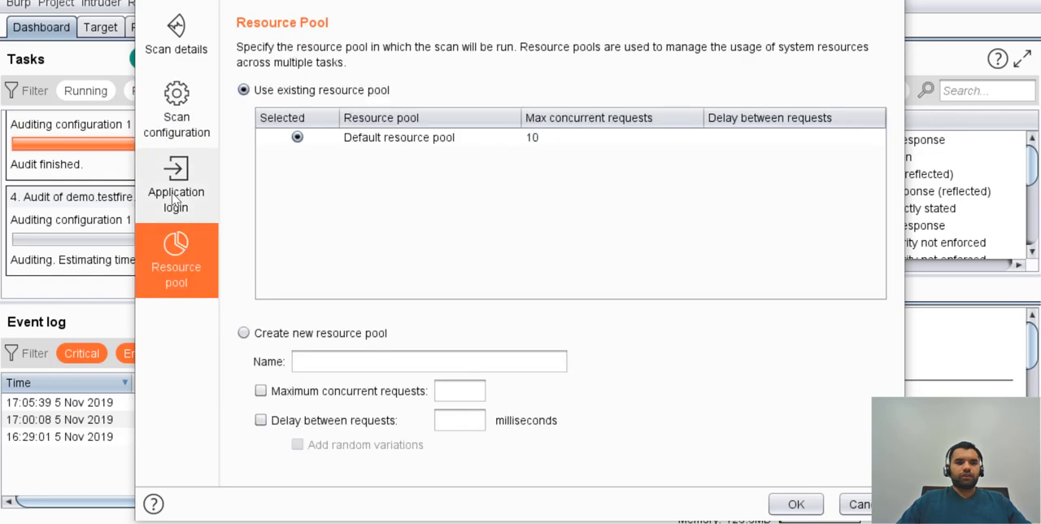
# Look at the application login credentials form again, and cancel both the form and the new scan.
pyautogui.click(176, 195)
pyautogui.click(859, 94)
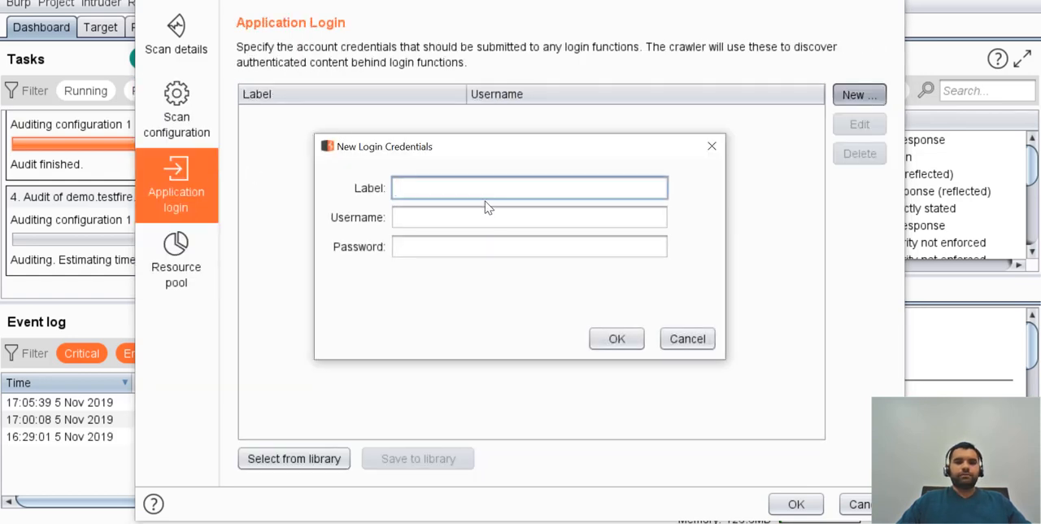
pyautogui.click(475, 219)
pyautogui.click(476, 252)
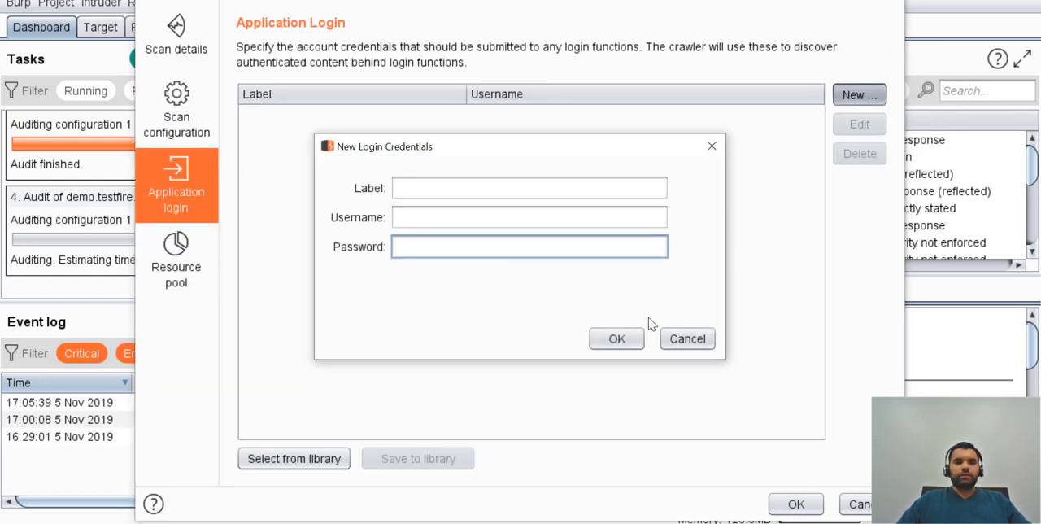
pyautogui.click(687, 338)
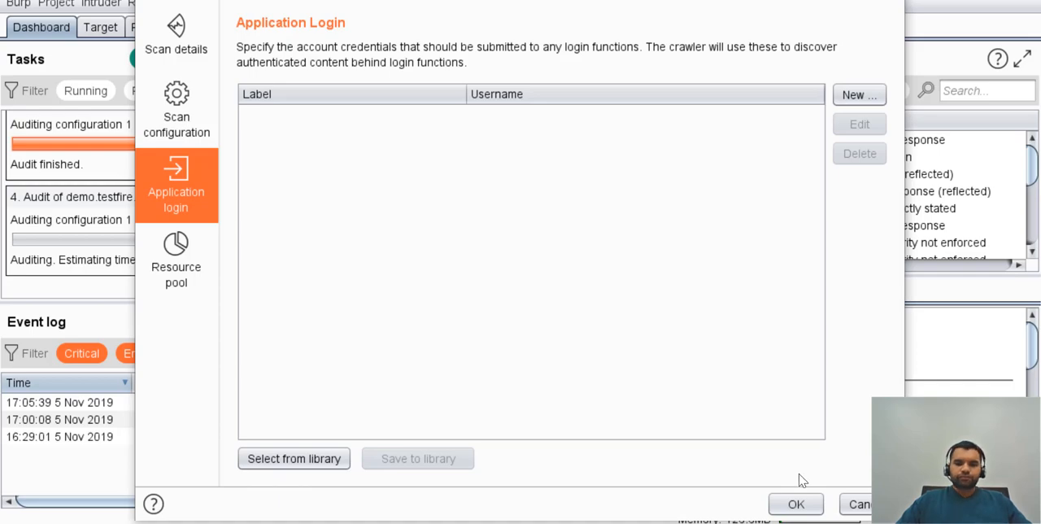
pyautogui.click(860, 504)
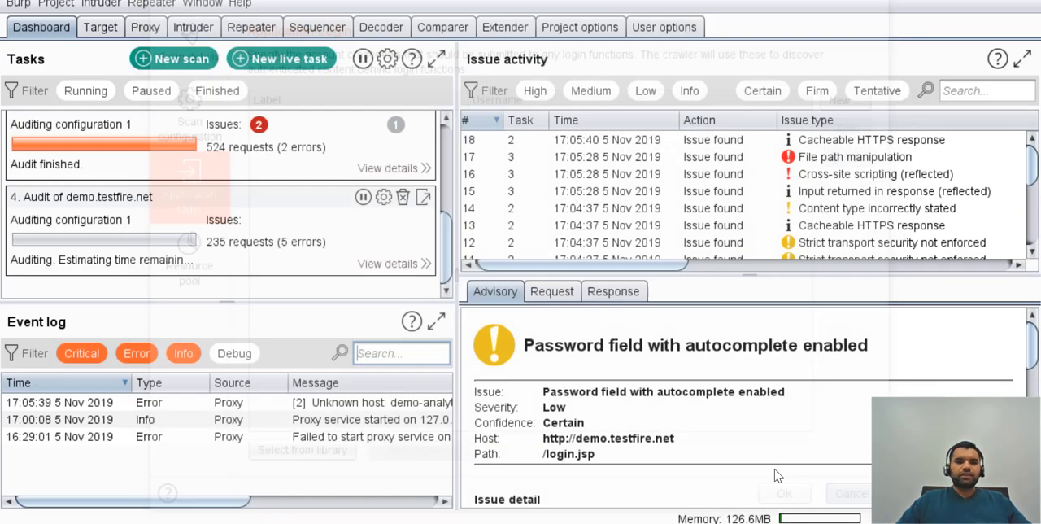
# Review the reflected input issue and issue list on the dashboard, and examine the request behind the File path manipulation issue in the site map.
pyautogui.click(750, 193)
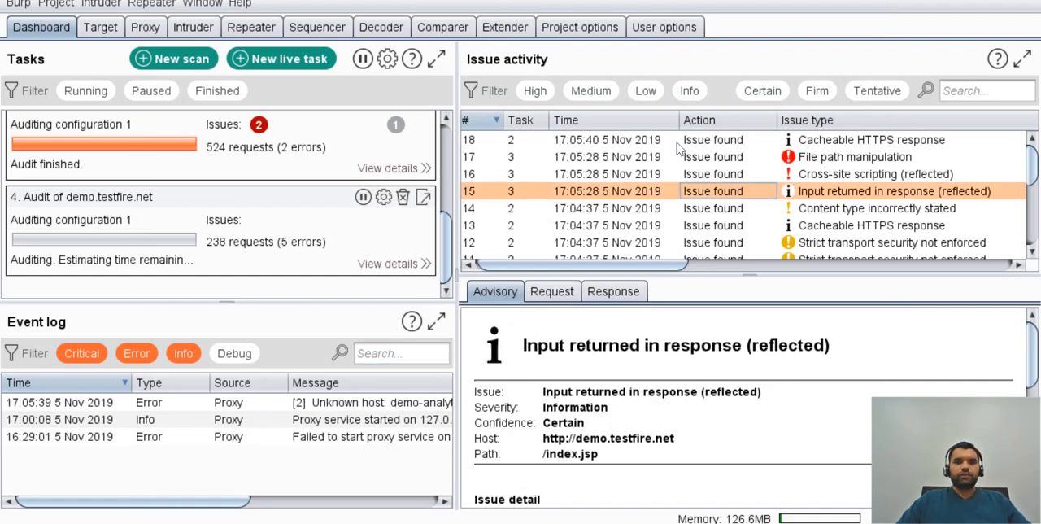
pyautogui.scroll(-3, 672, 201)
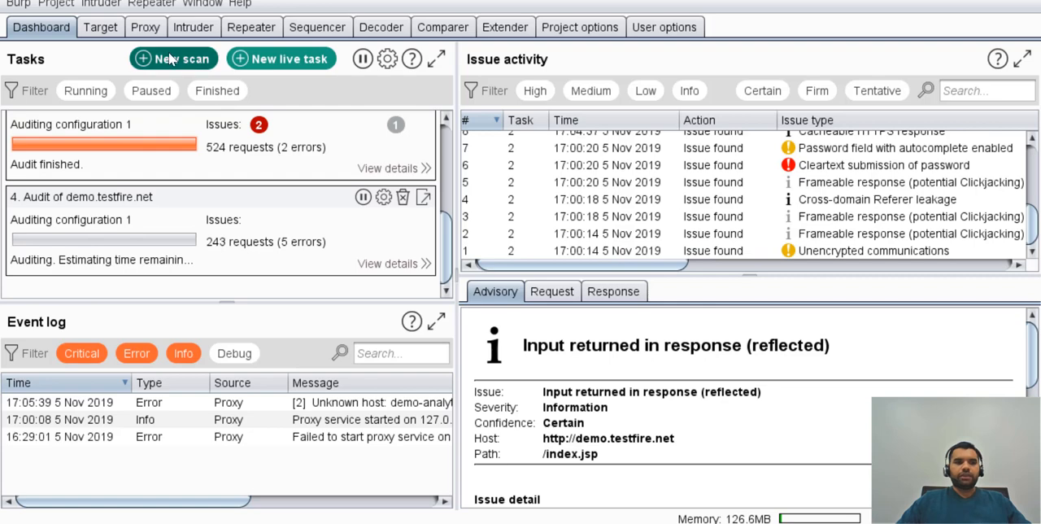
pyautogui.click(102, 29)
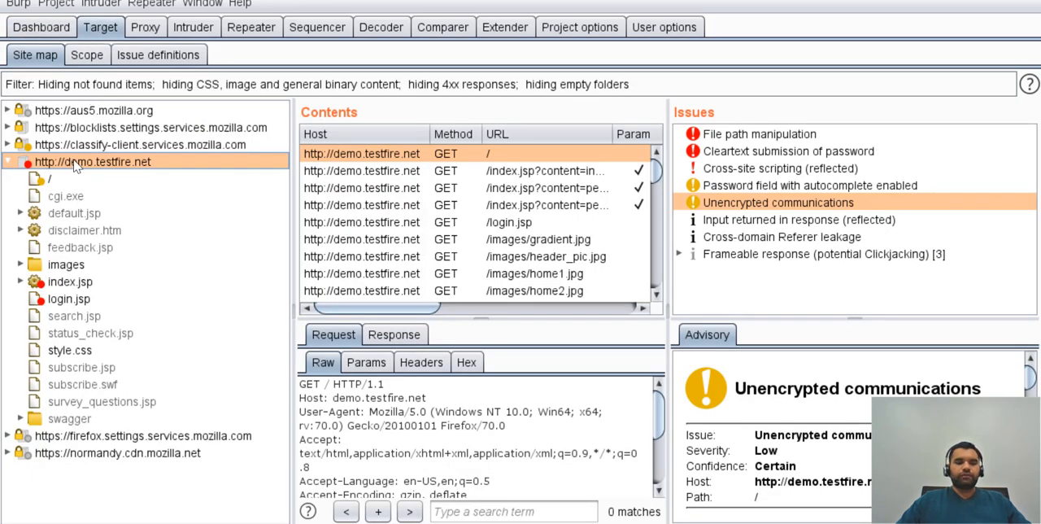
pyautogui.click(742, 135)
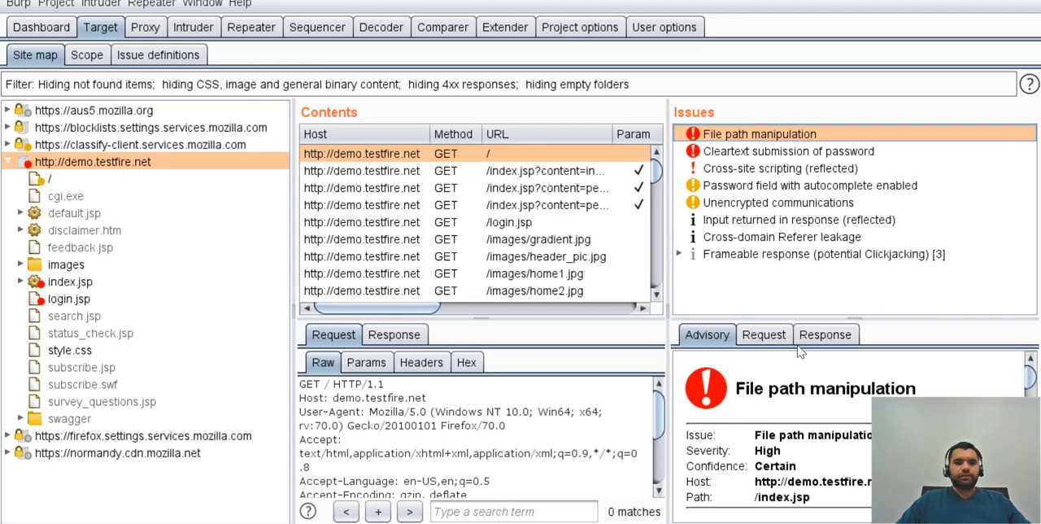
pyautogui.click(771, 340)
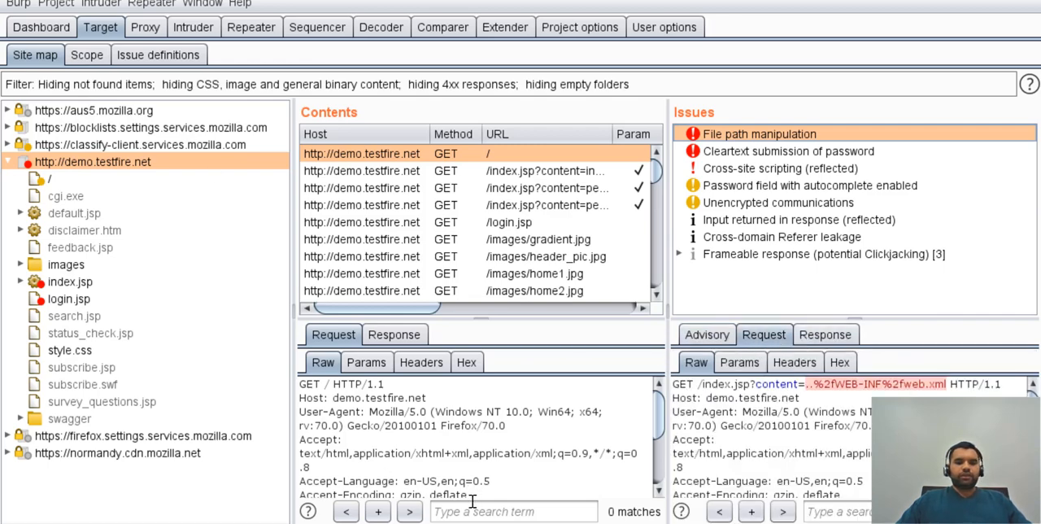
# Switch to the PowerPoint presentation and start the slide show from the "Burp Scanner" agenda slide.
pyautogui.click(385, 522)
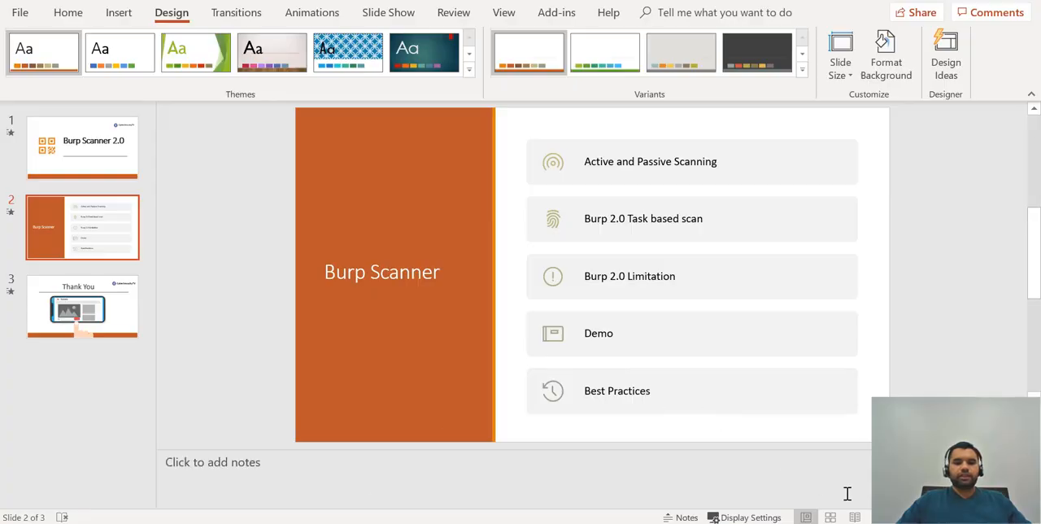
pyautogui.hotkey('shift', 'F5')
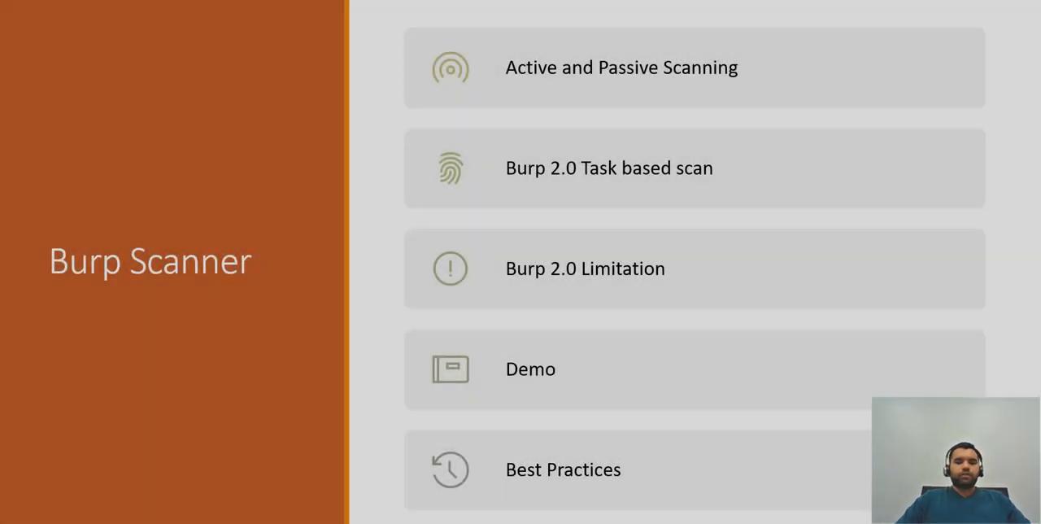